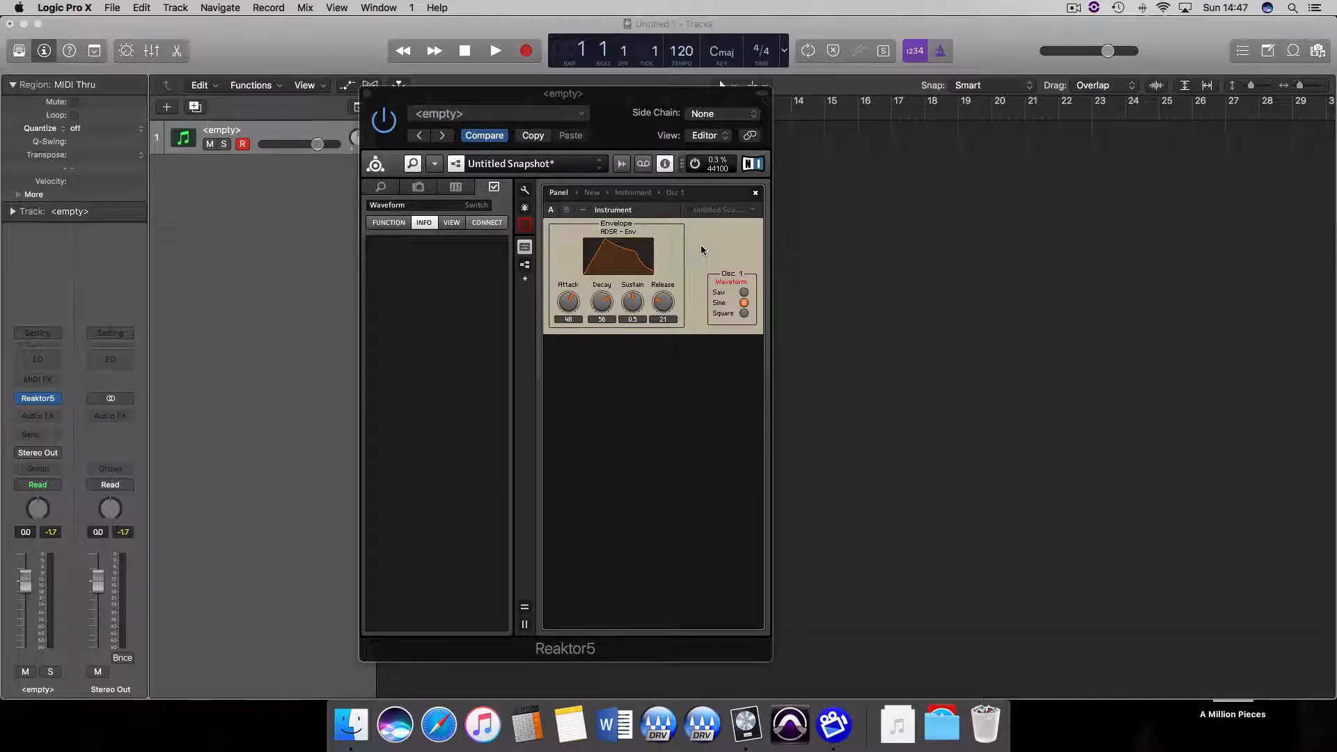
# Step: Open the Osc 1 macro's structure, disconnect the Waveform switch from the Out terminal and move the terminal away to make room
pyautogui.click(626, 194)
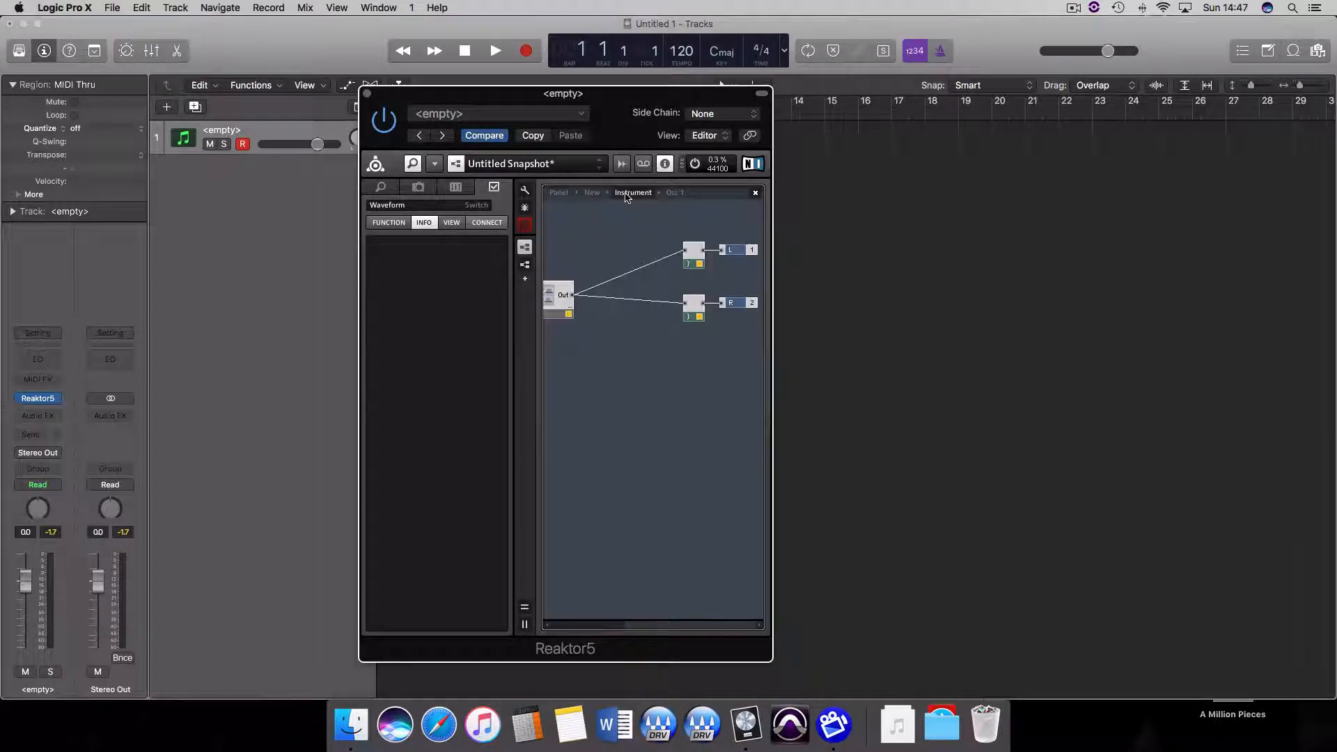
pyautogui.hscroll(-3, 629, 426)
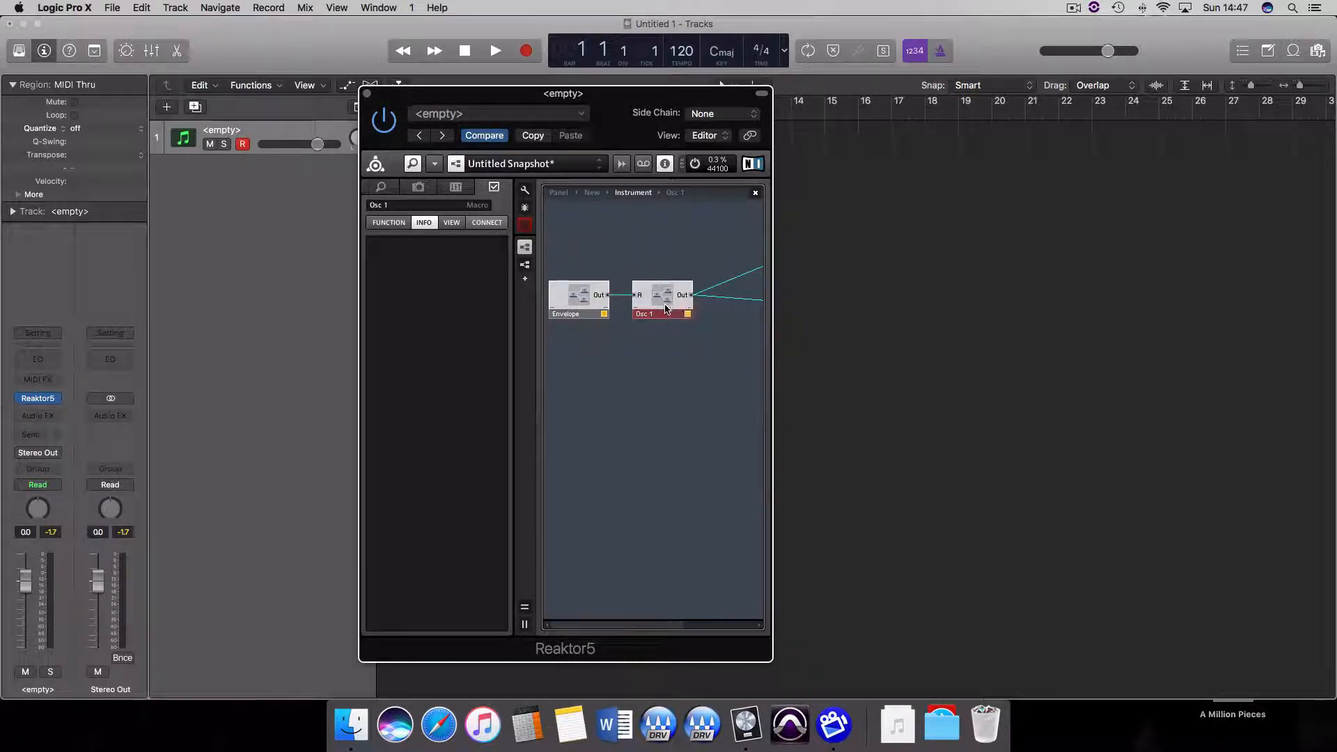
pyautogui.doubleClick(665, 309)
pyautogui.click(665, 309)
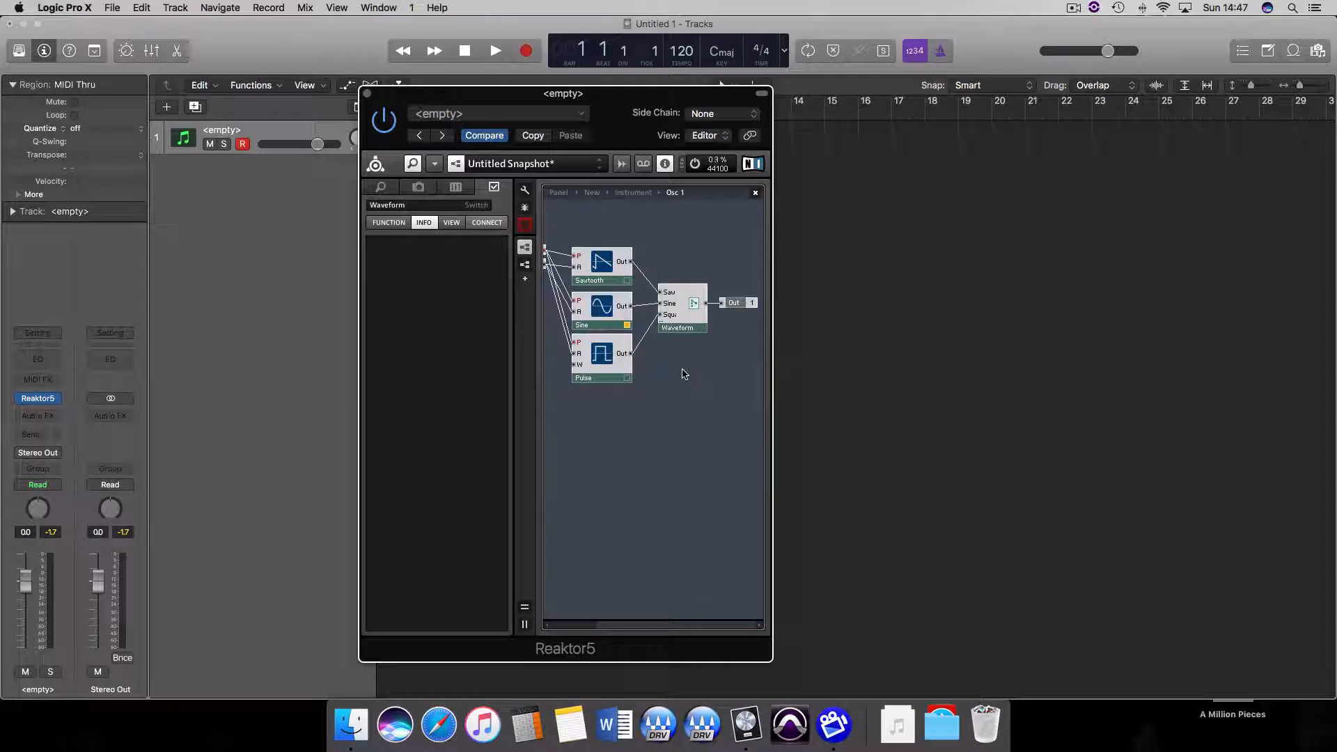
pyautogui.click(713, 306)
pyautogui.moveTo(738, 307)
pyautogui.mouseDown()
pyautogui.moveTo(785, 298)
pyautogui.moveTo(749, 299)
pyautogui.mouseUp()
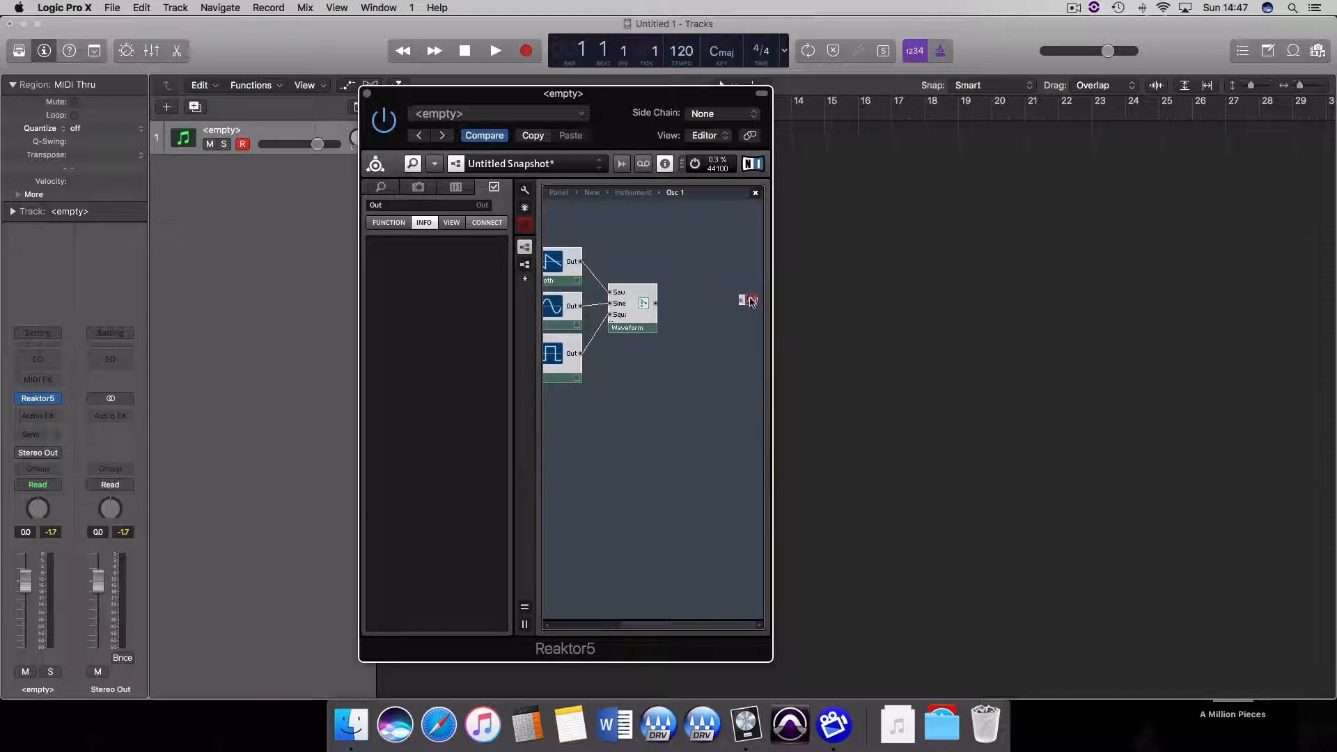
# Step: Insert a Multi 2-Pole filter module between the Waveform switch and the Out terminal
pyautogui.rightClick(678, 307)
pyautogui.moveTo(740, 316)
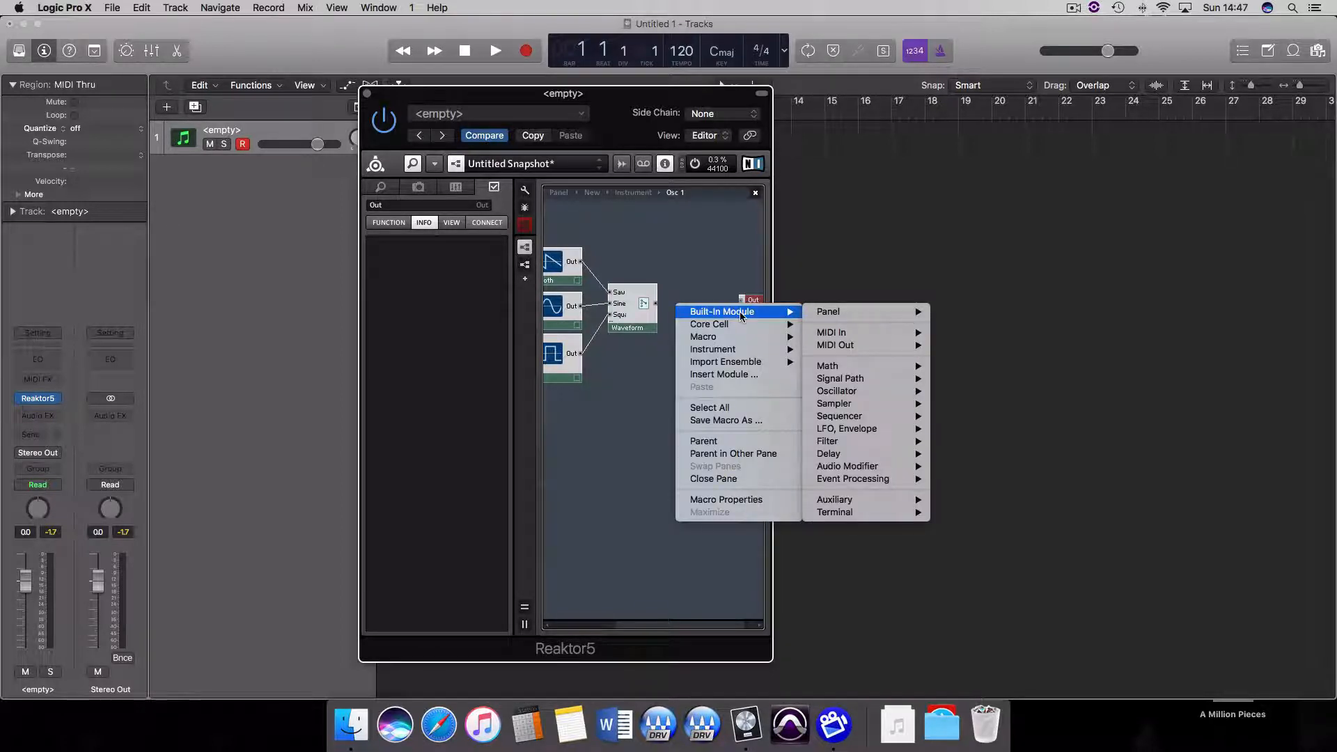
pyautogui.moveTo(863, 441)
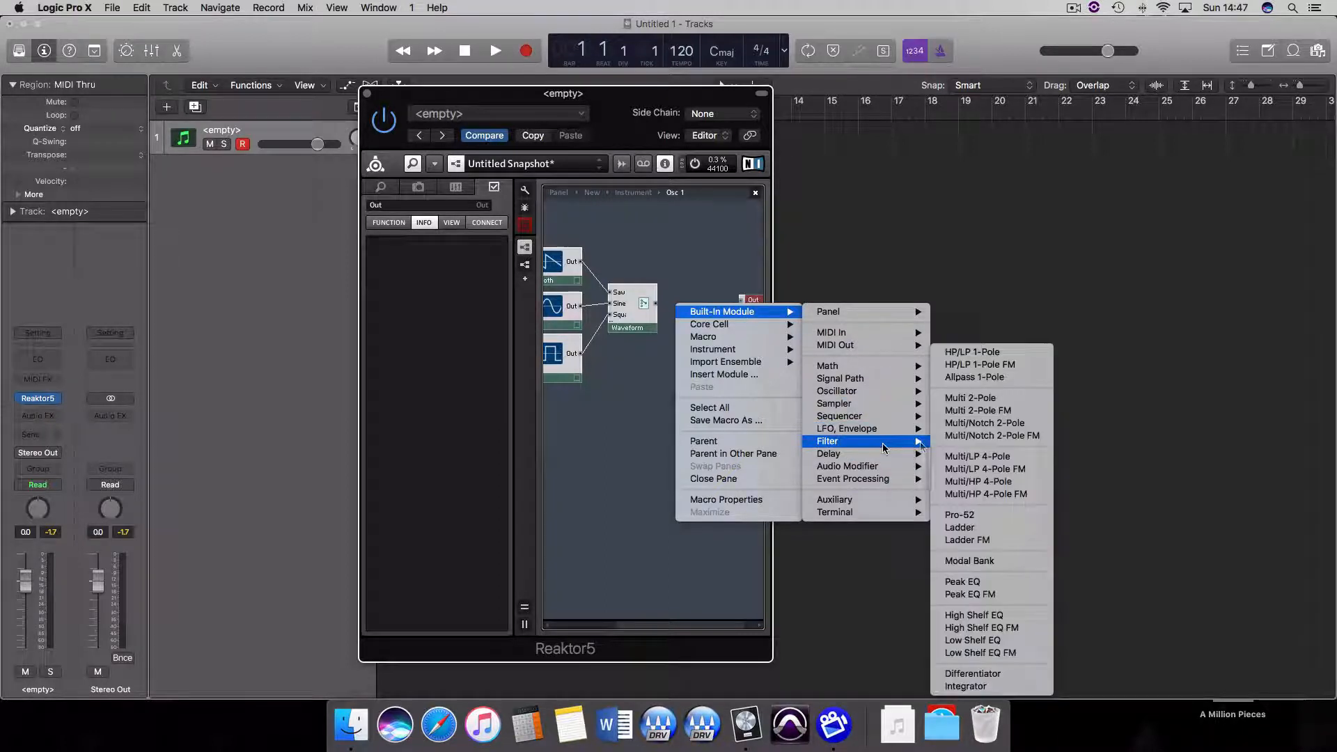
pyautogui.click(997, 401)
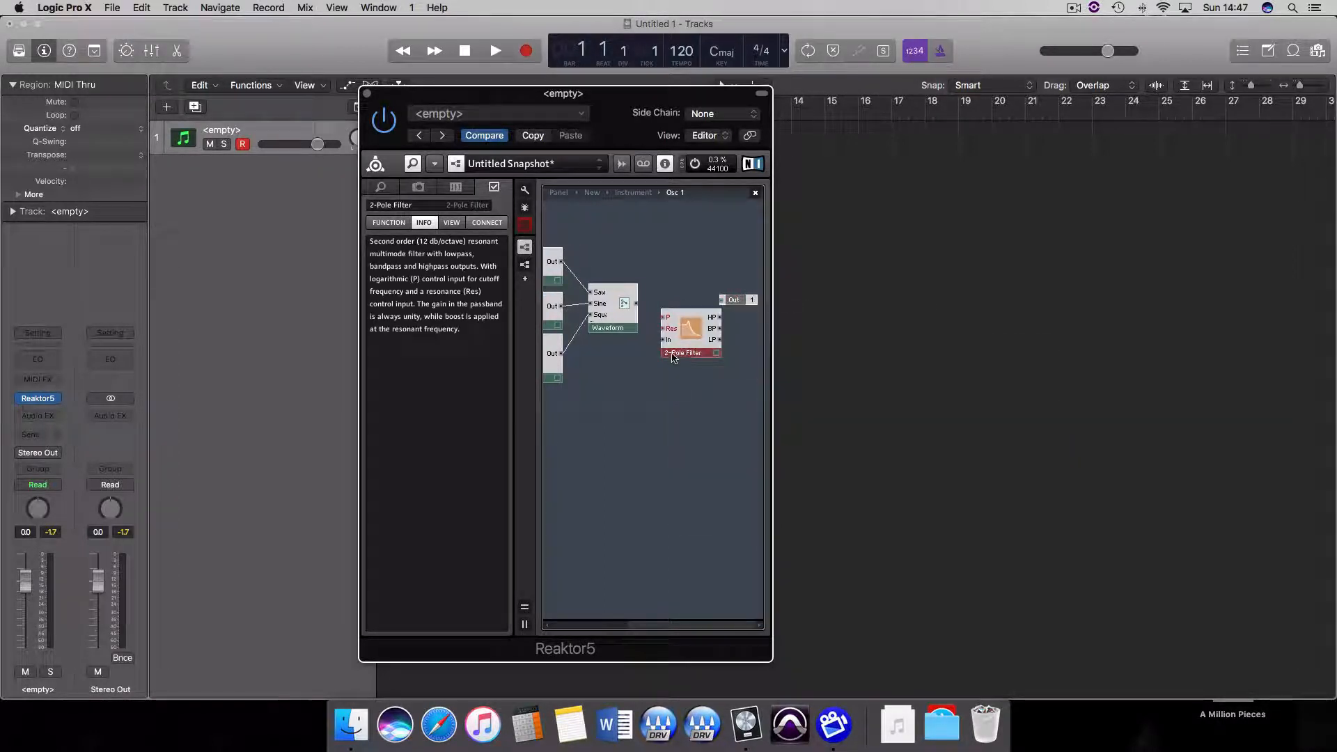
pyautogui.moveTo(679, 315); pyautogui.dragTo(678, 294)
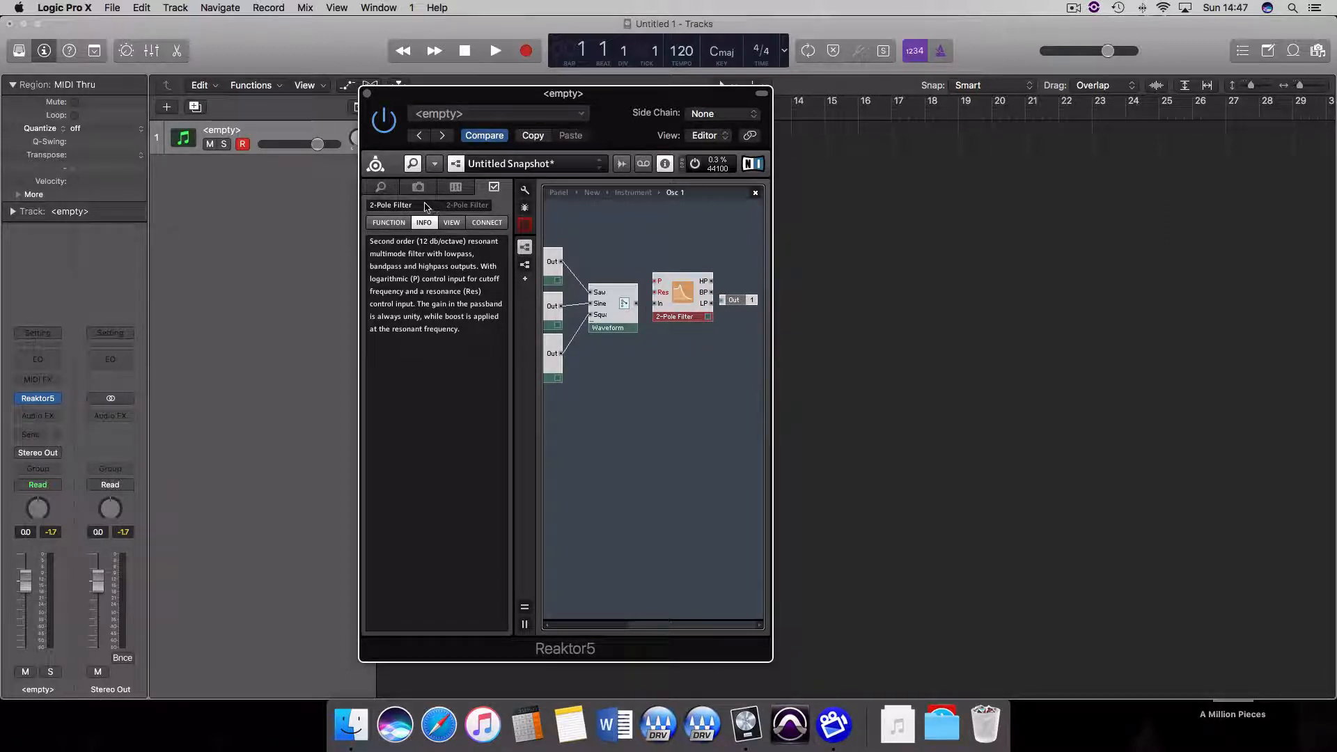
# Step: Rename the 2-Pole filter module as Filter and turn on its panel visibility
pyautogui.doubleClick(426, 205)
pyautogui.write('F')
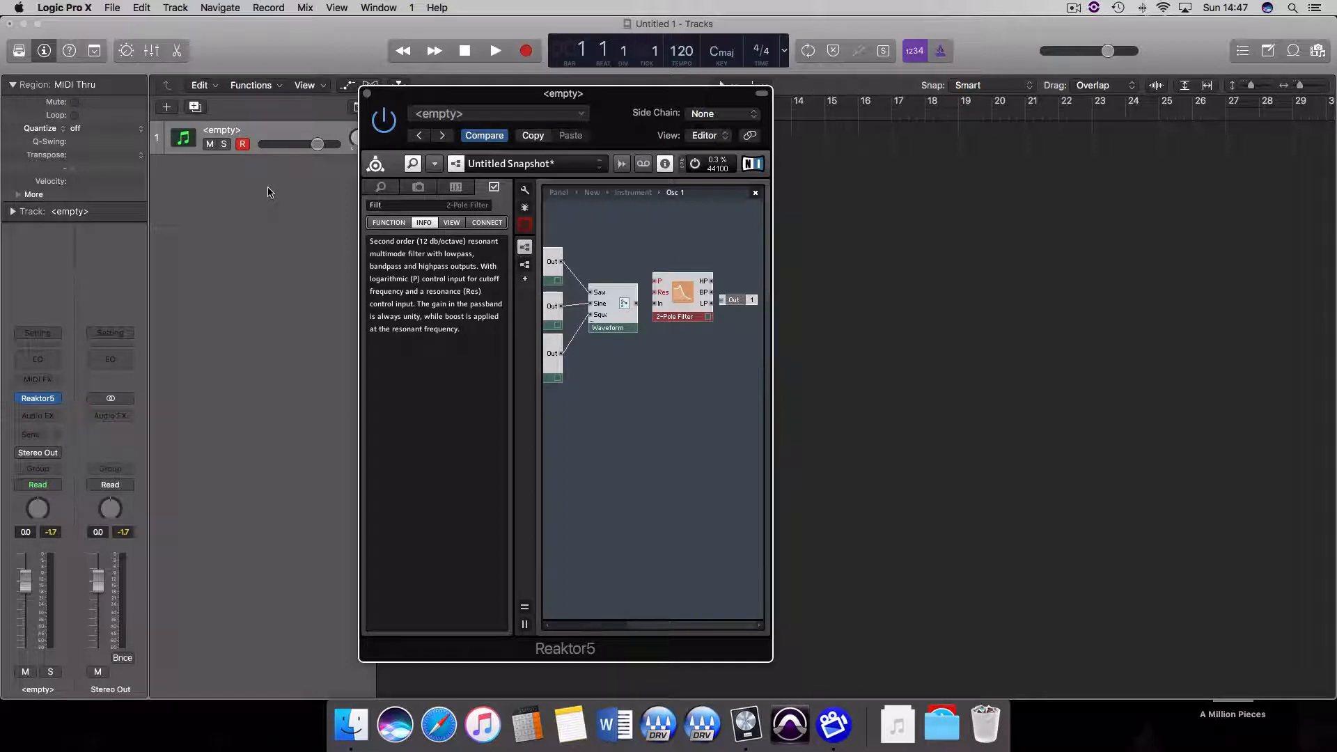
pyautogui.click(452, 222)
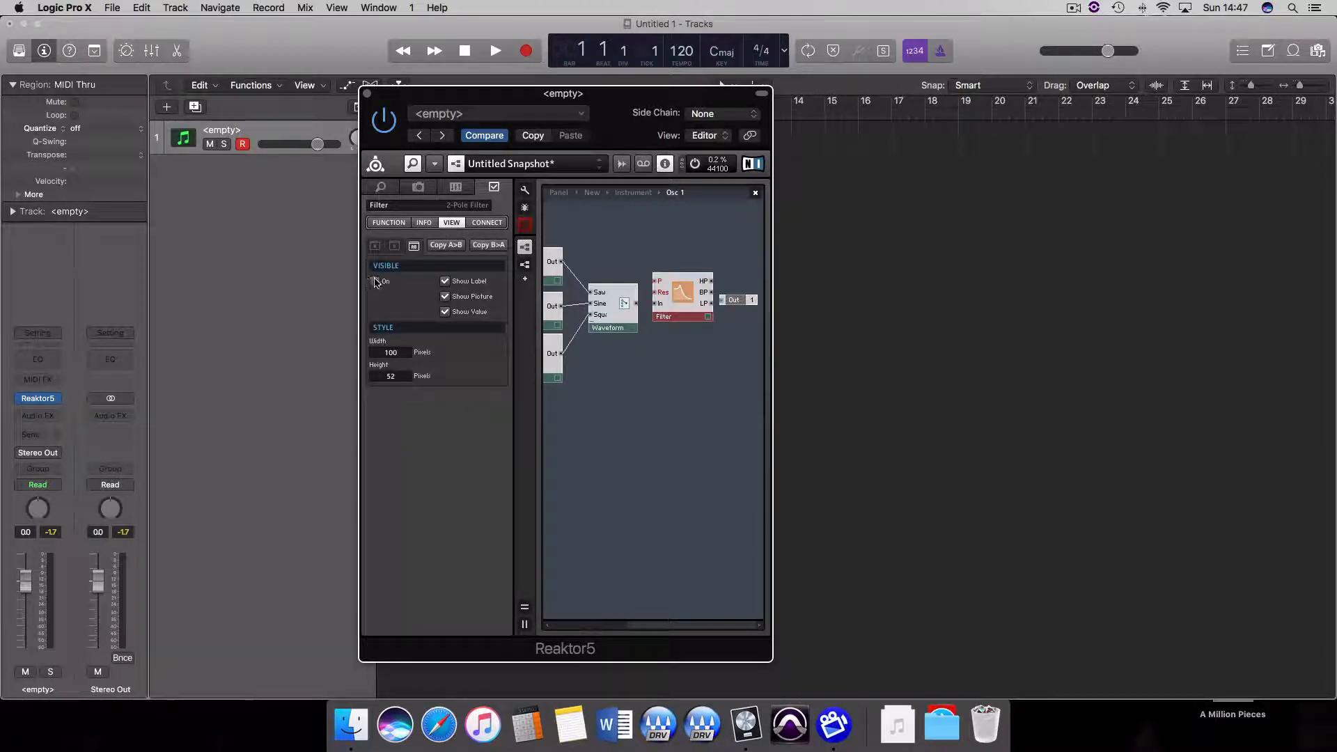
pyautogui.click(641, 398)
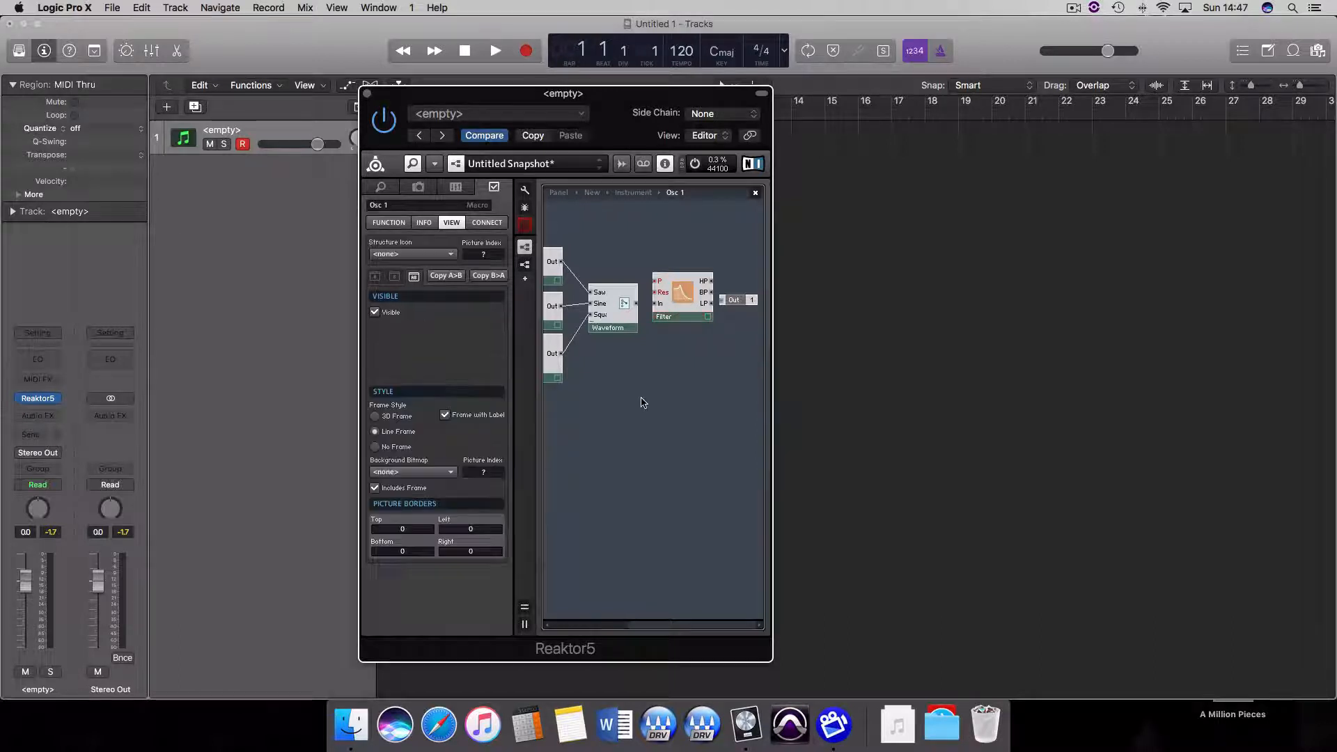
pyautogui.click(674, 309)
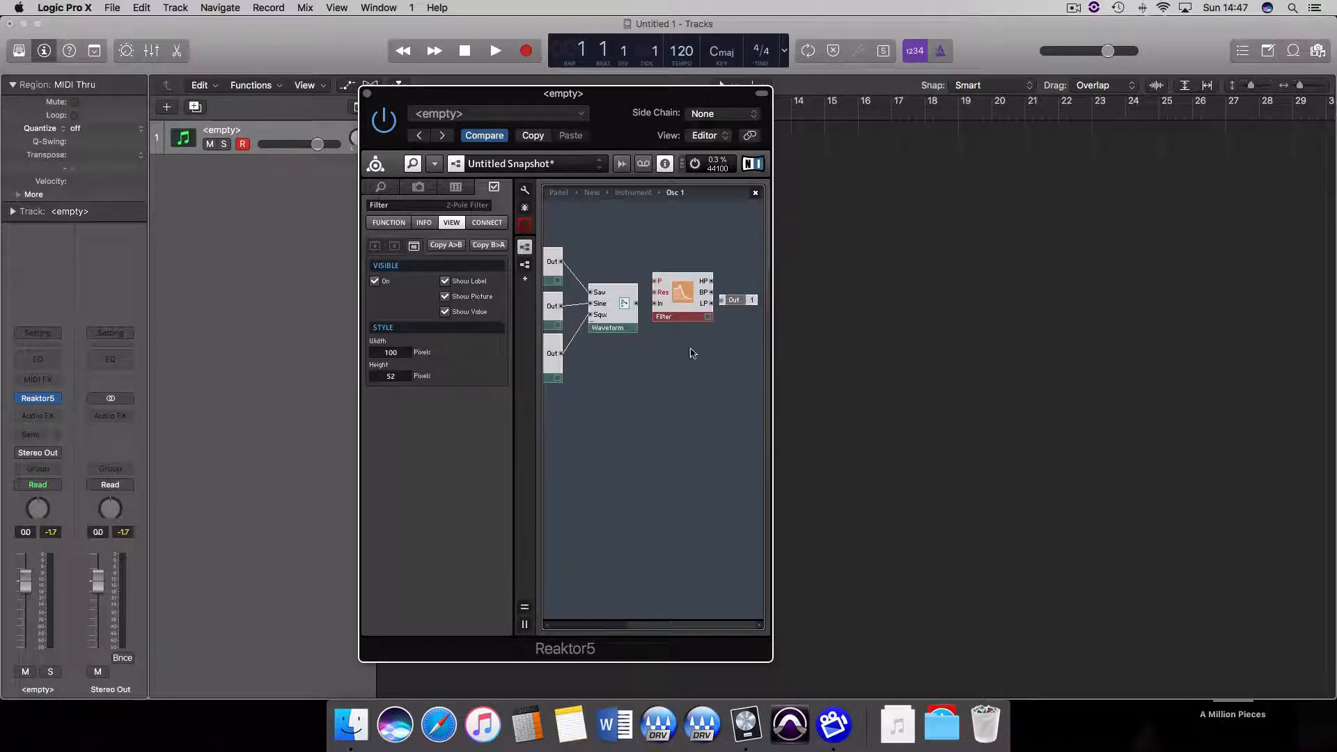
# Step: Move the filter up slightly, create a control for its P input and place that control beside it
pyautogui.moveTo(678, 312); pyautogui.dragTo(677, 301)
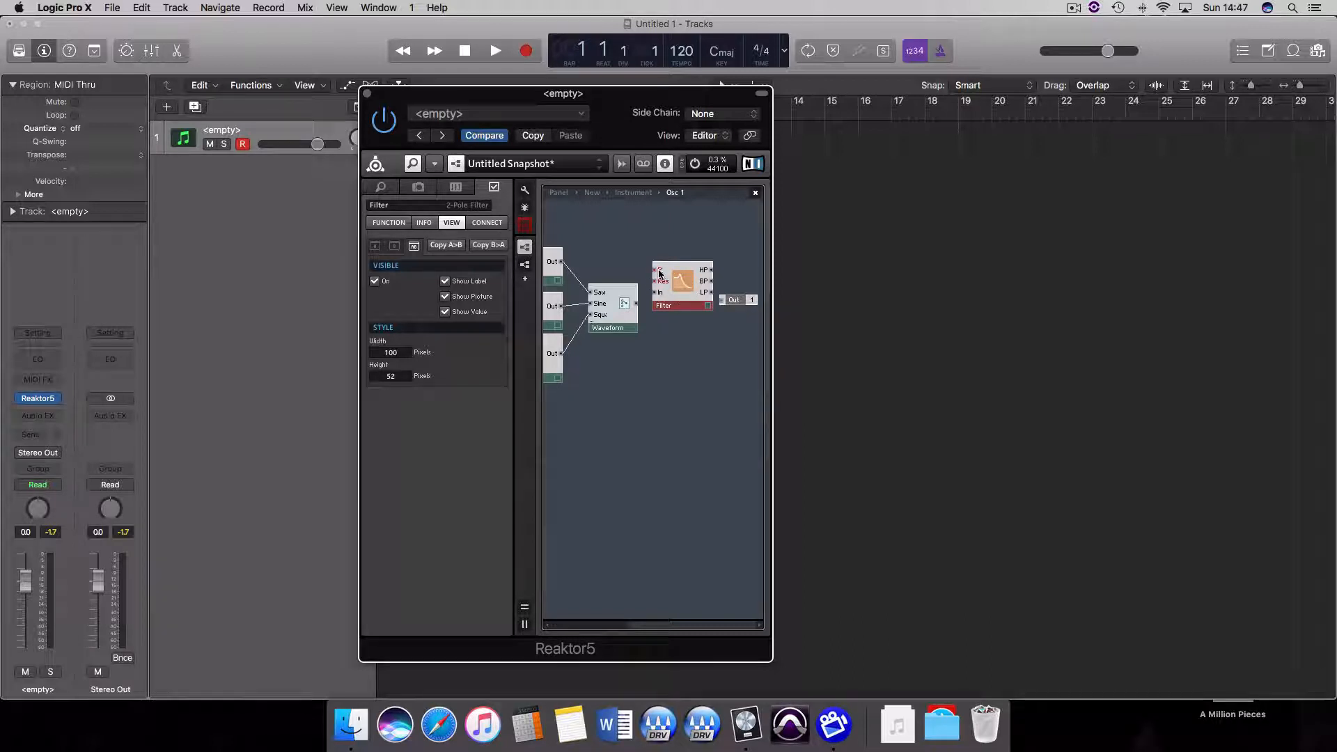
pyautogui.rightClick(659, 274)
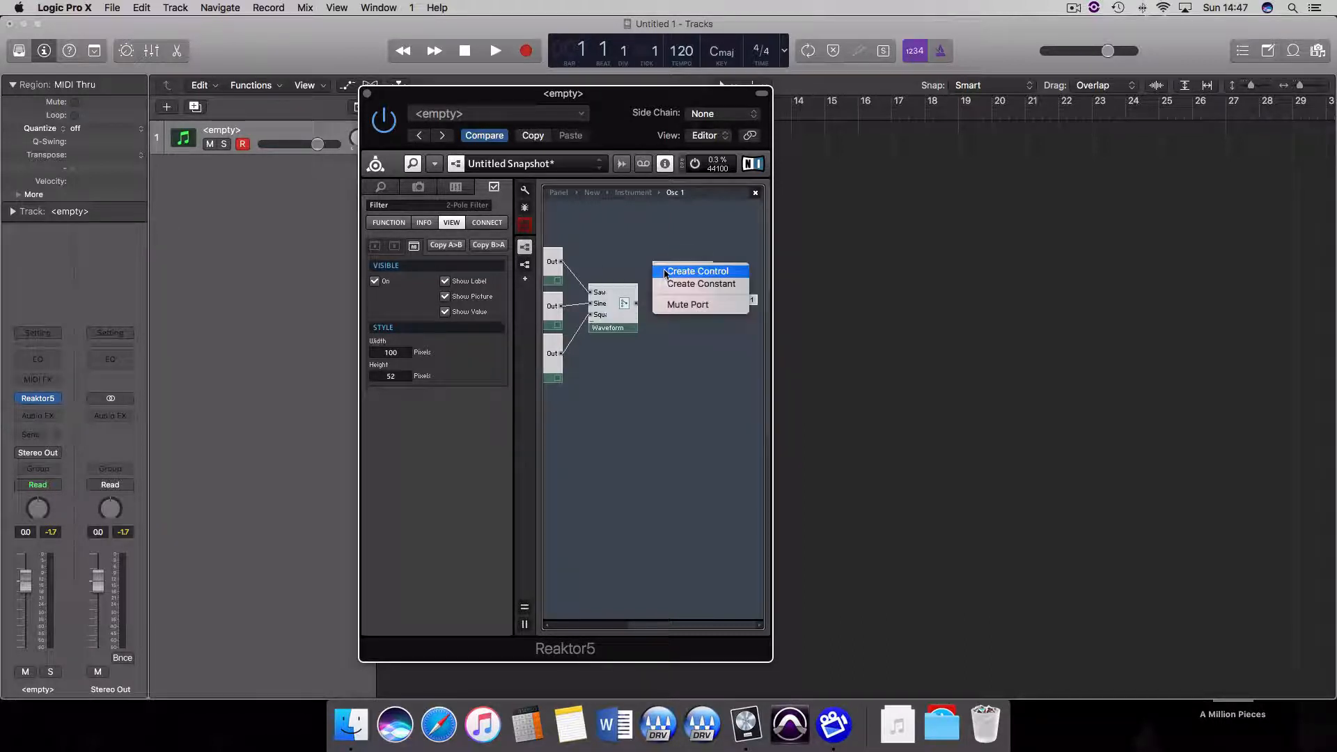
pyautogui.click(698, 272)
pyautogui.moveTo(670, 278); pyautogui.dragTo(623, 266)
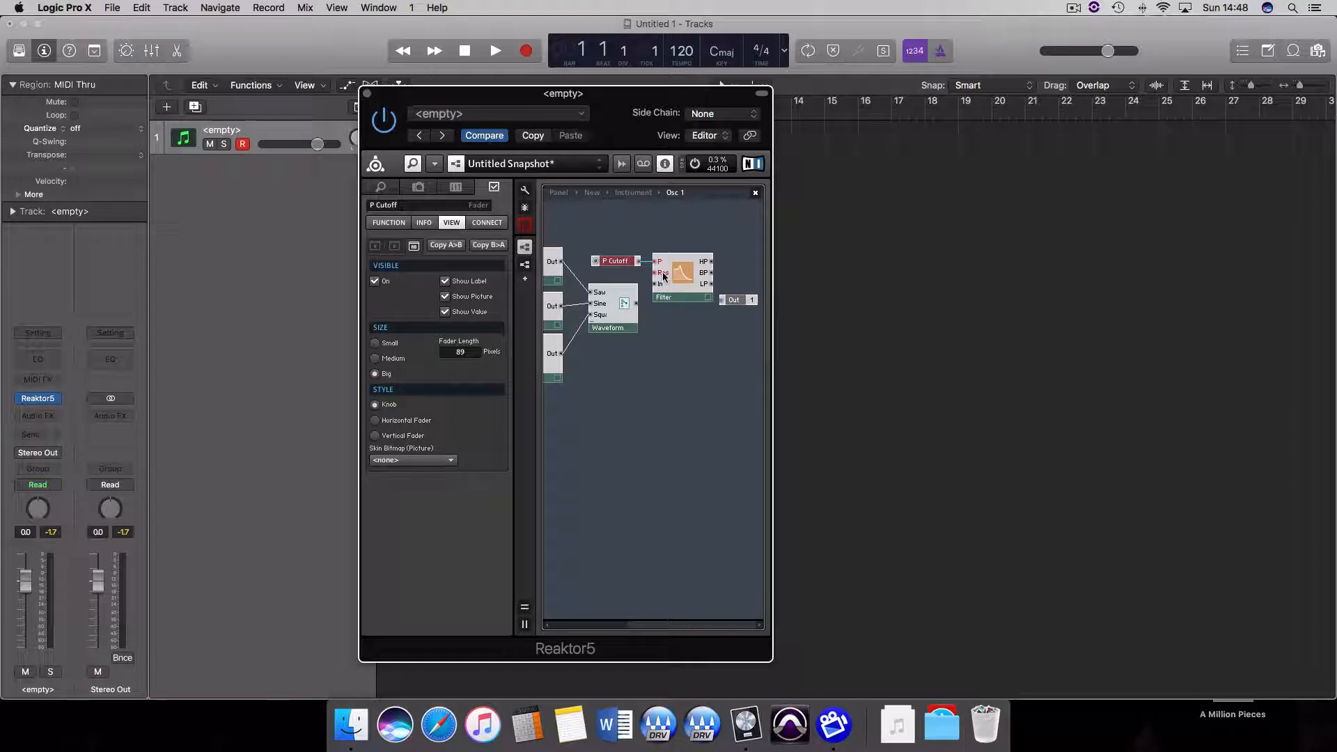
# Step: Create a control for the filter's Res input and place it directly below the P Cutoff control
pyautogui.rightClick(663, 276)
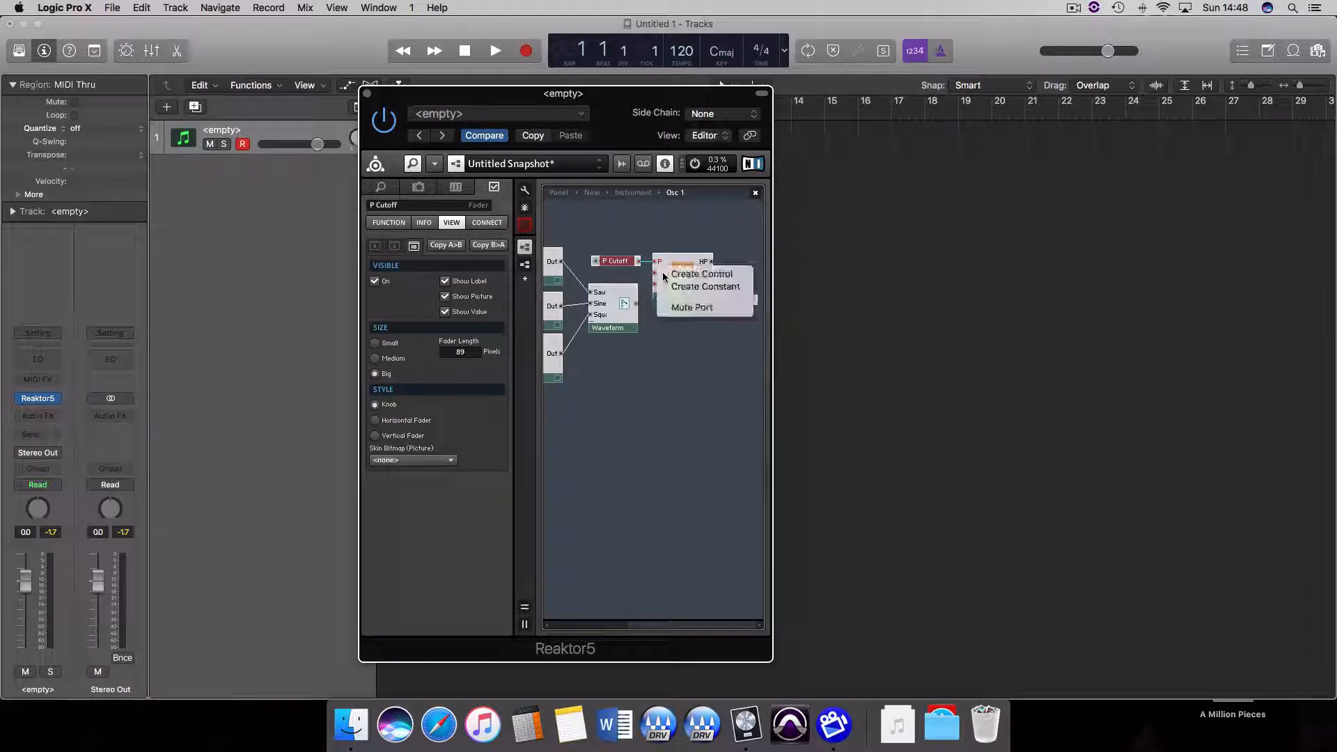
pyautogui.click(699, 274)
pyautogui.moveTo(627, 277); pyautogui.dragTo(632, 277)
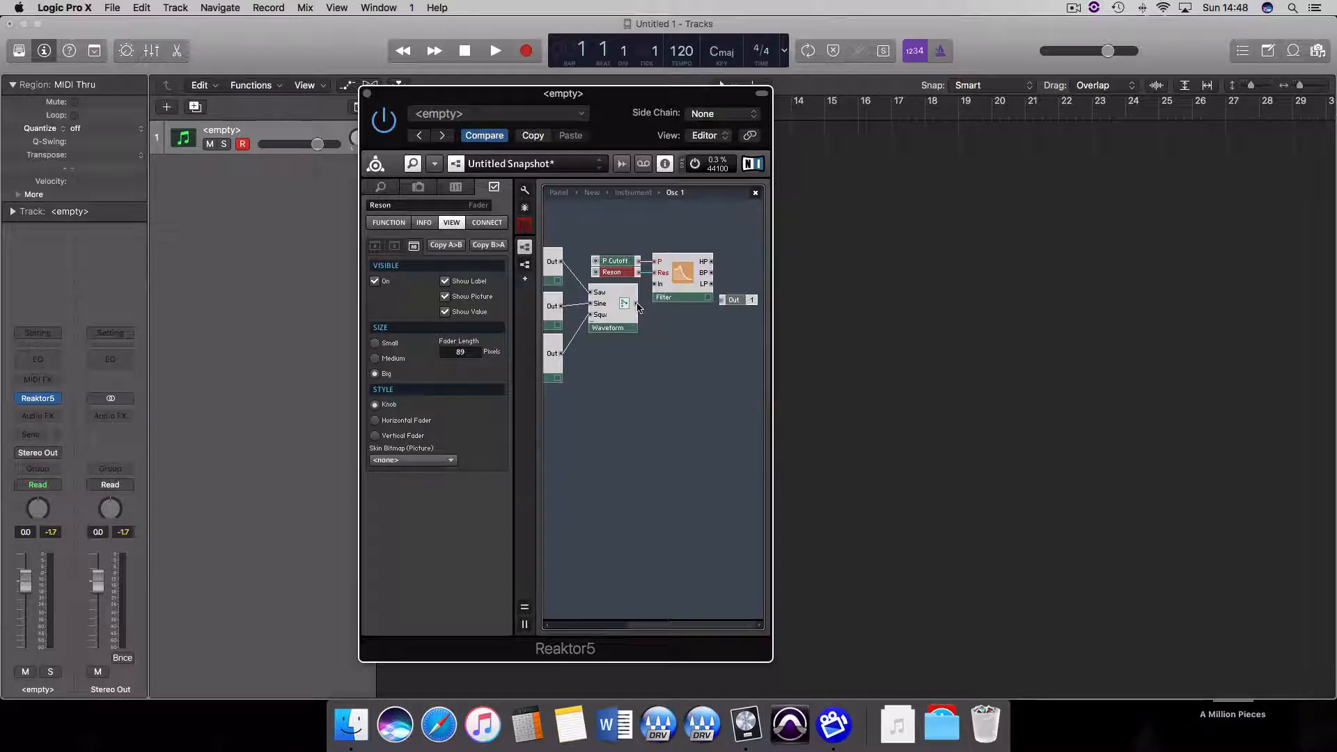
# Step: Connect the Waveform switch's output to the filter's In port and move the Out terminal farther from the filter
pyautogui.moveTo(639, 305); pyautogui.dragTo(657, 284)
pyautogui.moveTo(734, 300); pyautogui.dragTo(777, 278)
pyautogui.hscroll(2, 735, 303)
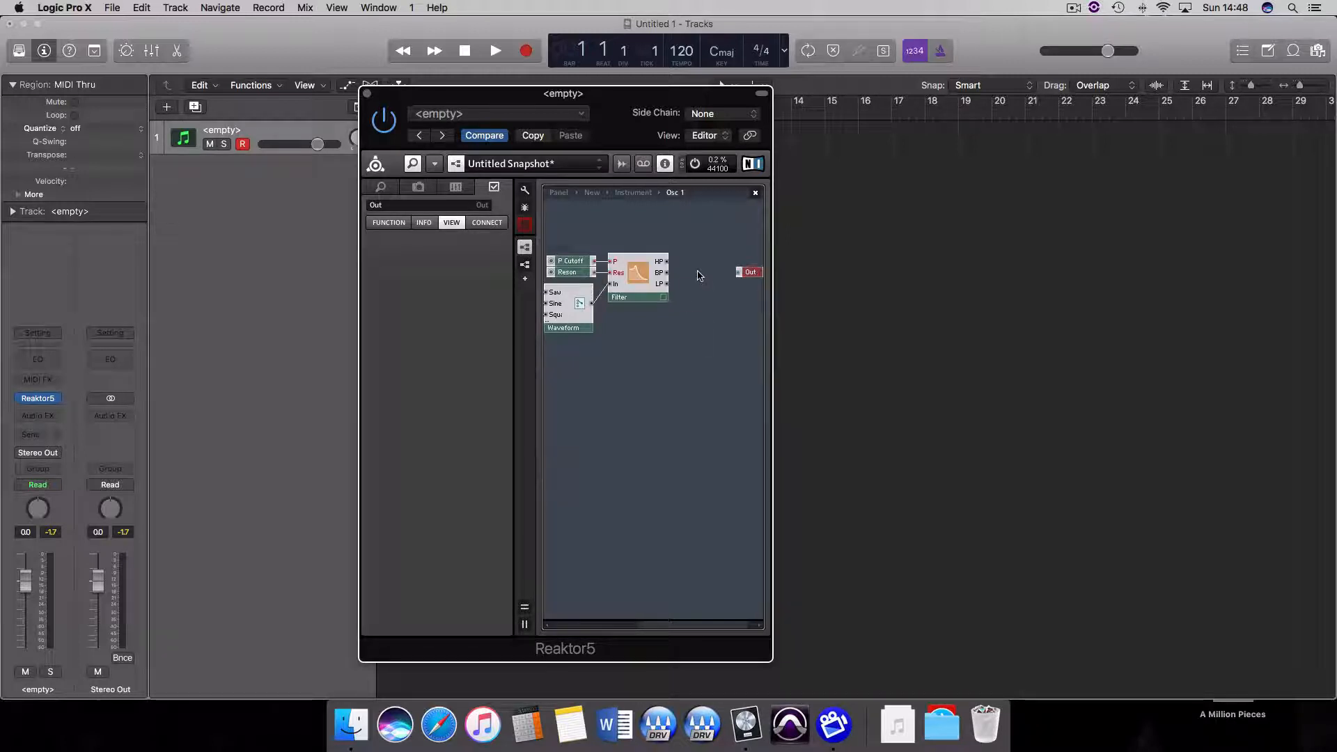
# Step: Insert a Switch panel module between the filter and the Out terminal
pyautogui.rightClick(698, 277)
pyautogui.moveTo(759, 277)
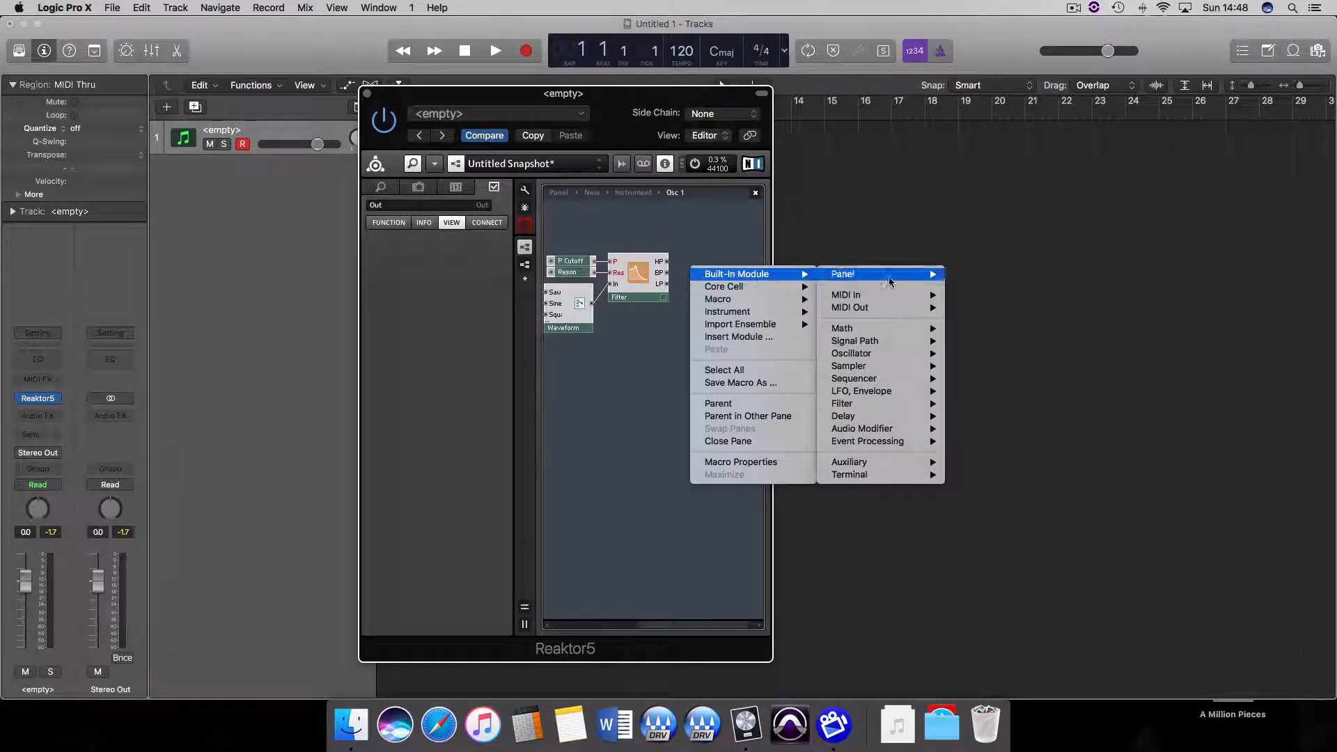
pyautogui.moveTo(898, 274)
pyautogui.click(987, 333)
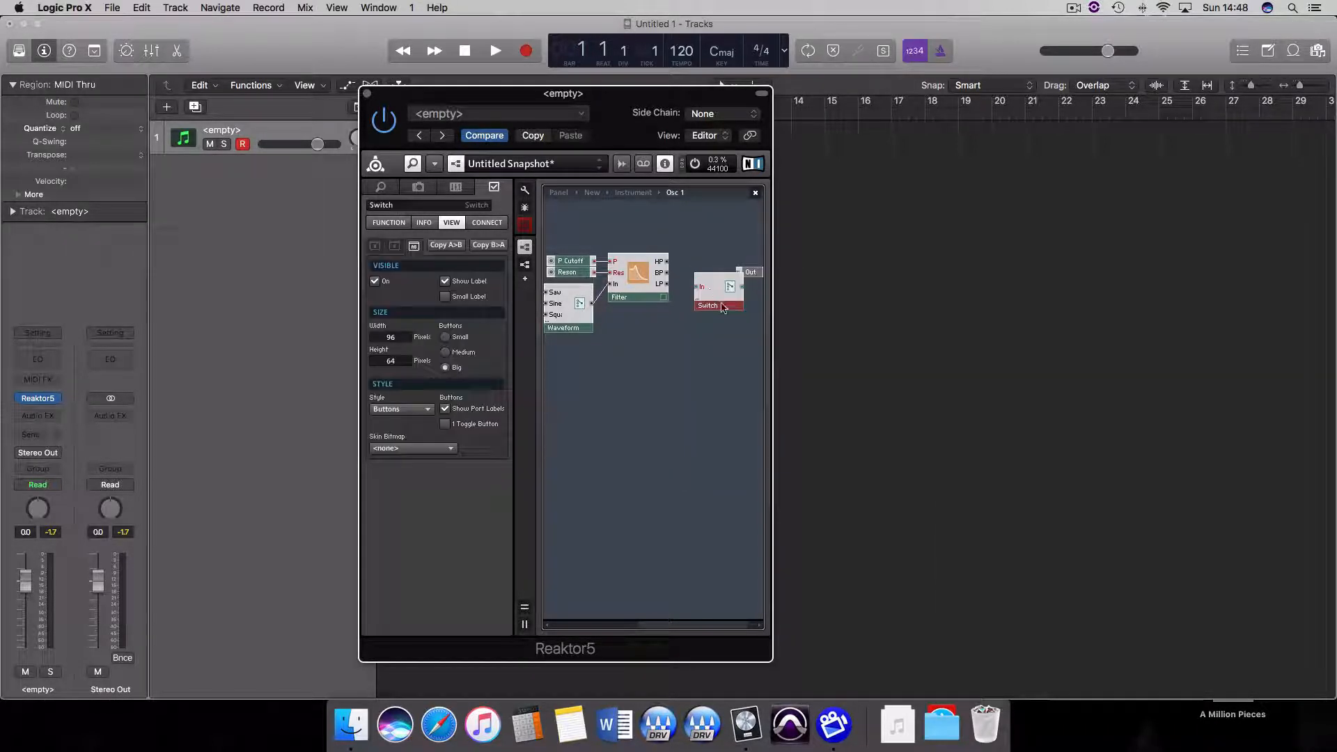
# Step: Connect the filter's HP, BP and LP outputs to the new switch and position the switch close beside the filter
pyautogui.moveTo(696, 289)
pyautogui.mouseDown()
pyautogui.moveTo(715, 282)
pyautogui.moveTo(684, 268)
pyautogui.moveTo(709, 272)
pyautogui.mouseUp()
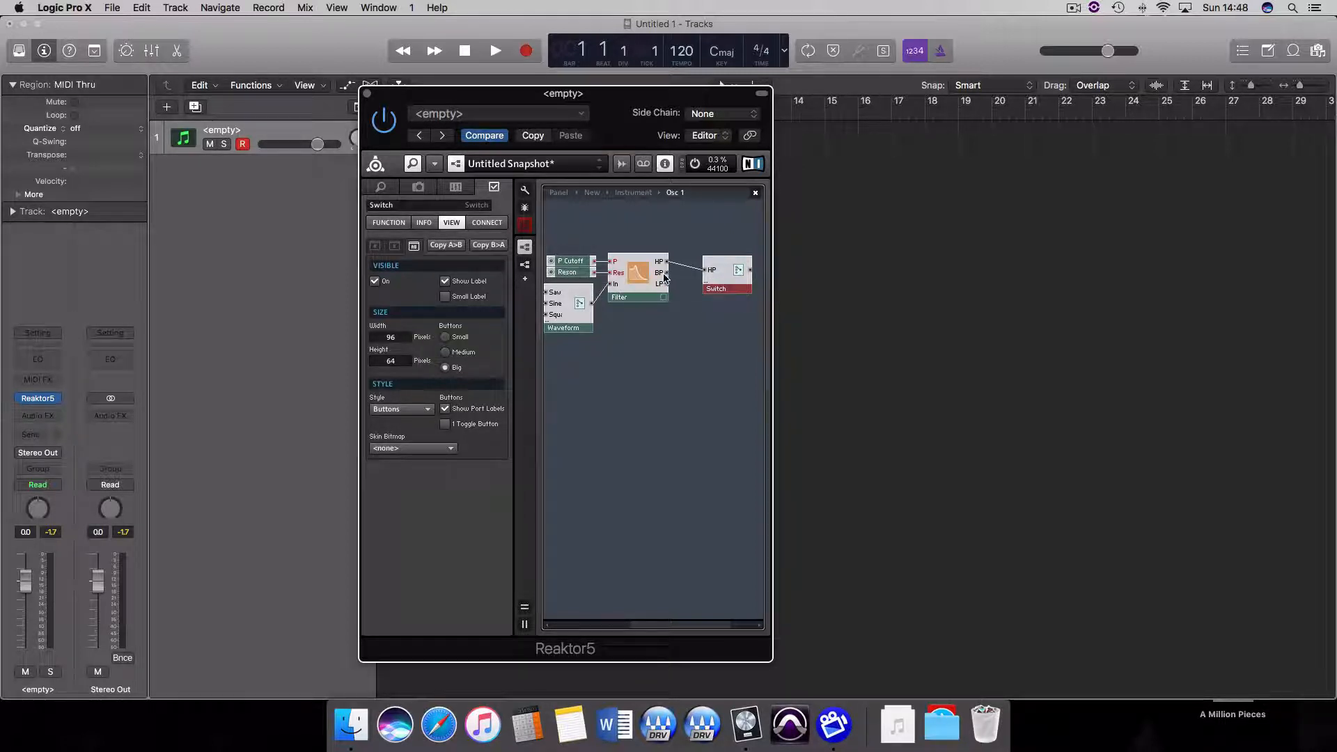
pyautogui.moveTo(667, 274); pyautogui.dragTo(710, 277)
pyautogui.moveTo(666, 288); pyautogui.dragTo(707, 286)
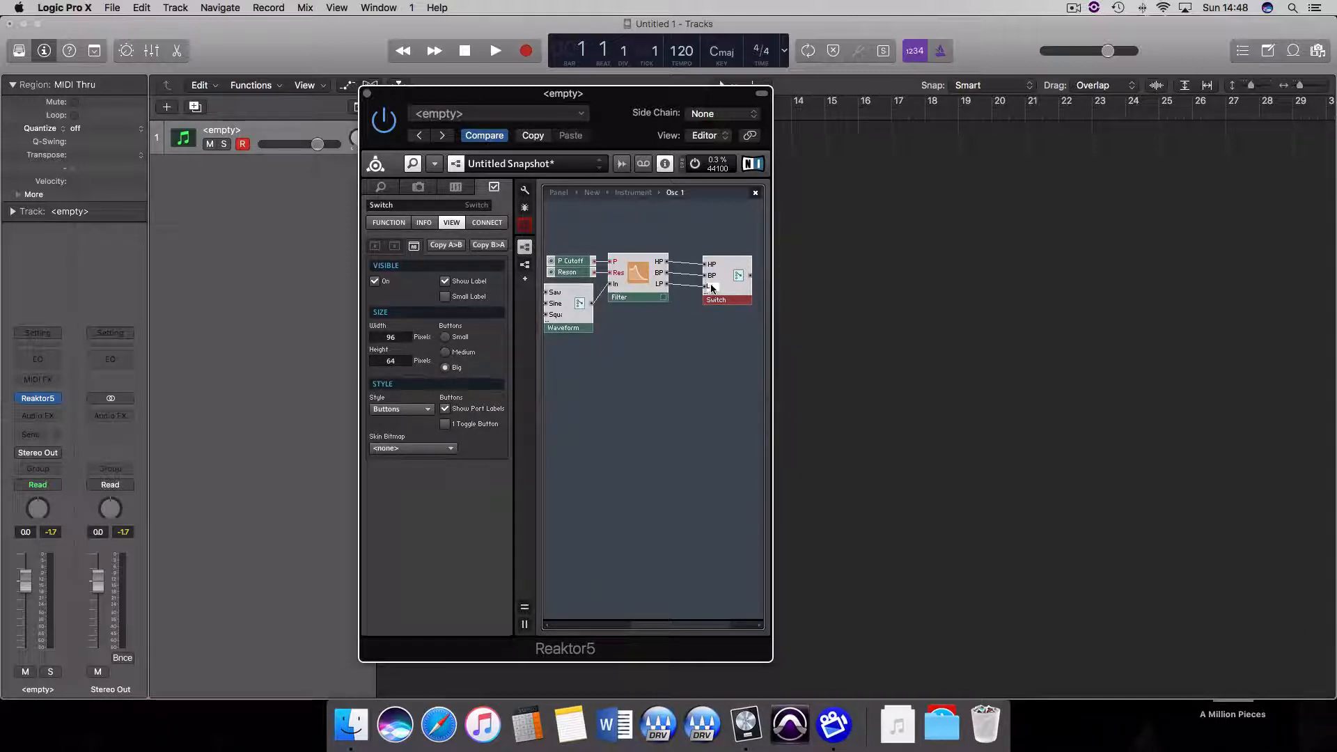
pyautogui.moveTo(736, 305); pyautogui.dragTo(708, 304)
pyautogui.hscroll(-1, 708, 304)
pyautogui.hscroll(3, 708, 303)
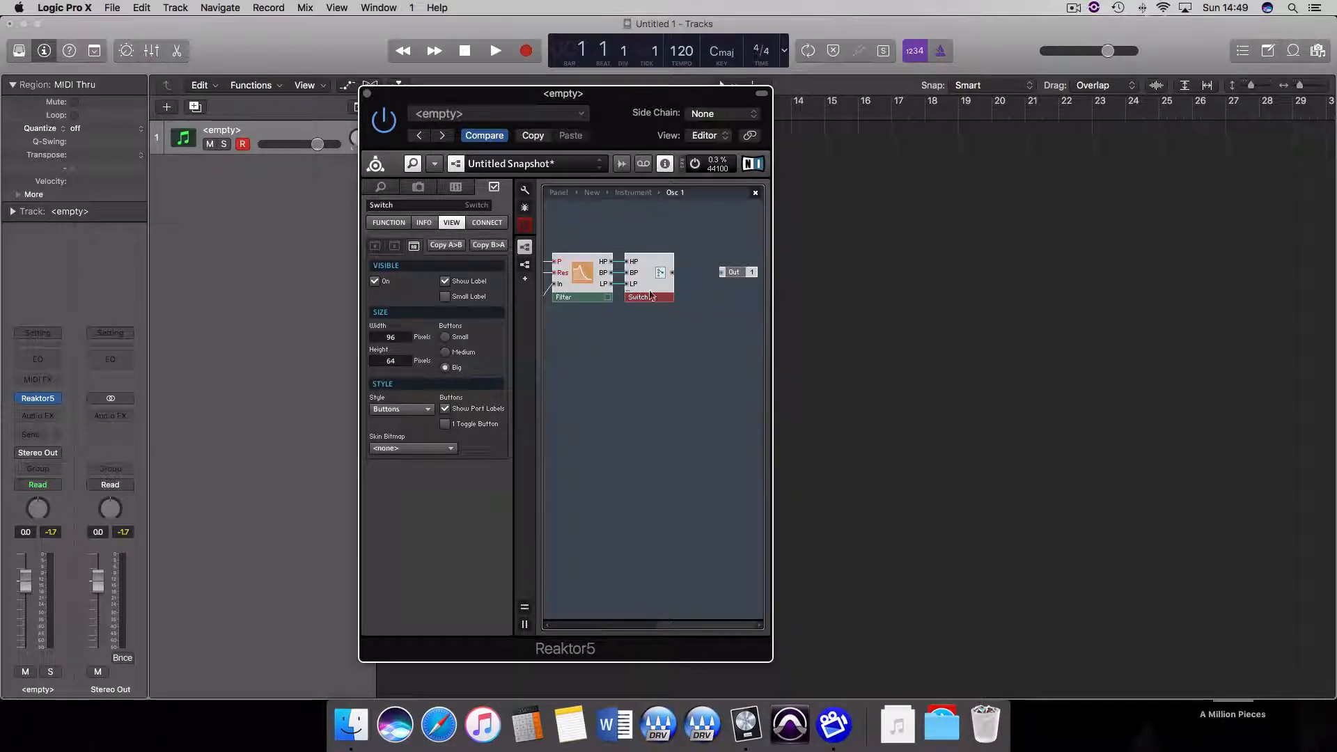
# Step: Rename the new switch as Filter and move the Out terminal farther away from it
pyautogui.doubleClick(381, 205)
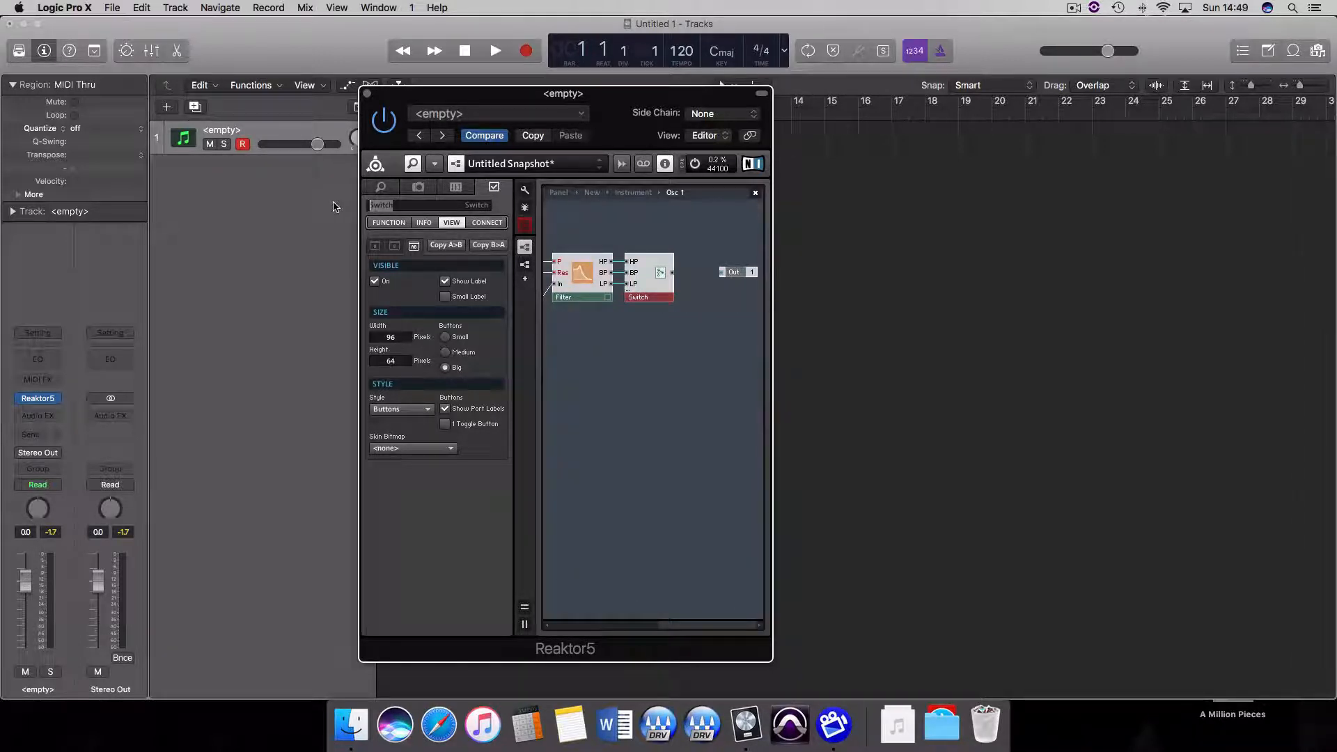
pyautogui.write('Filter')
pyautogui.press('Return')
pyautogui.moveTo(738, 278); pyautogui.dragTo(745, 269)
pyautogui.hscroll(1, 702, 288)
pyautogui.hscroll(2, 698, 284)
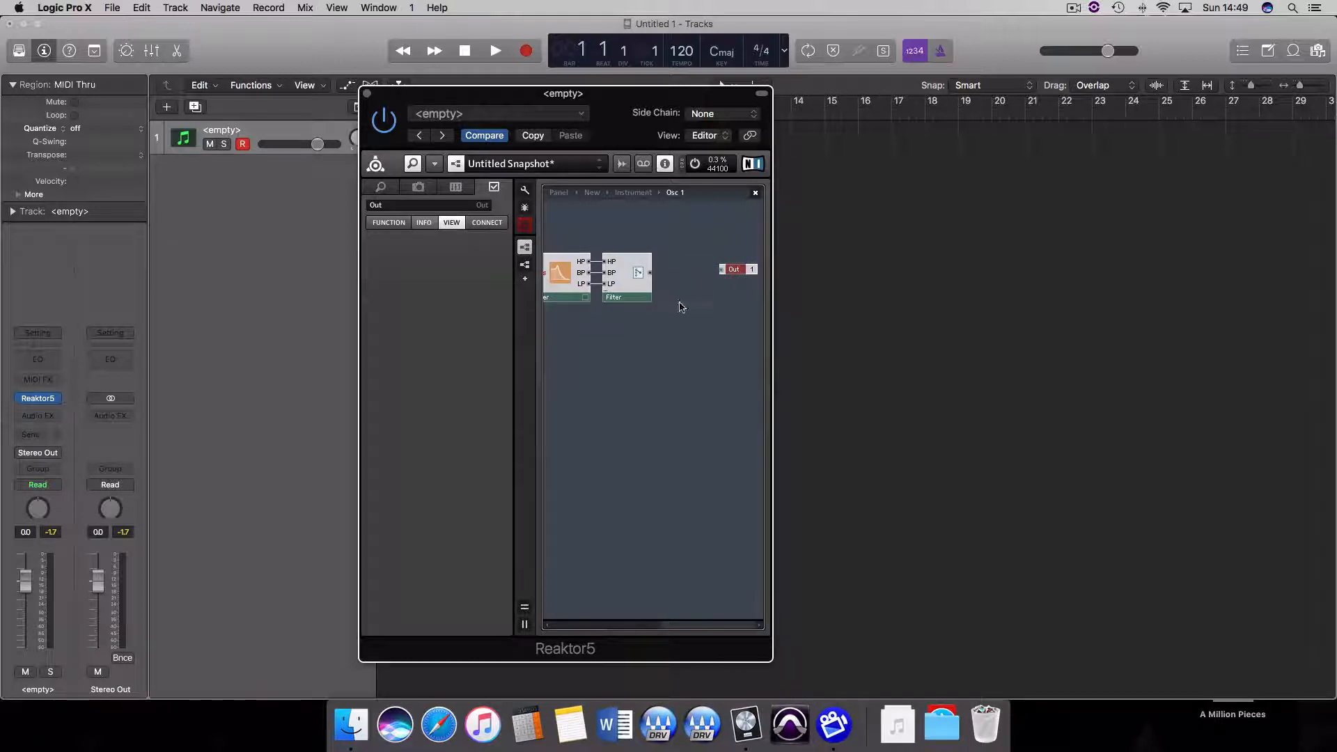
# Step: Insert a Fader panel module, name it Osc 1 and place it directly above the Filter switch
pyautogui.rightClick(671, 255)
pyautogui.moveTo(713, 259)
pyautogui.moveTo(818, 259)
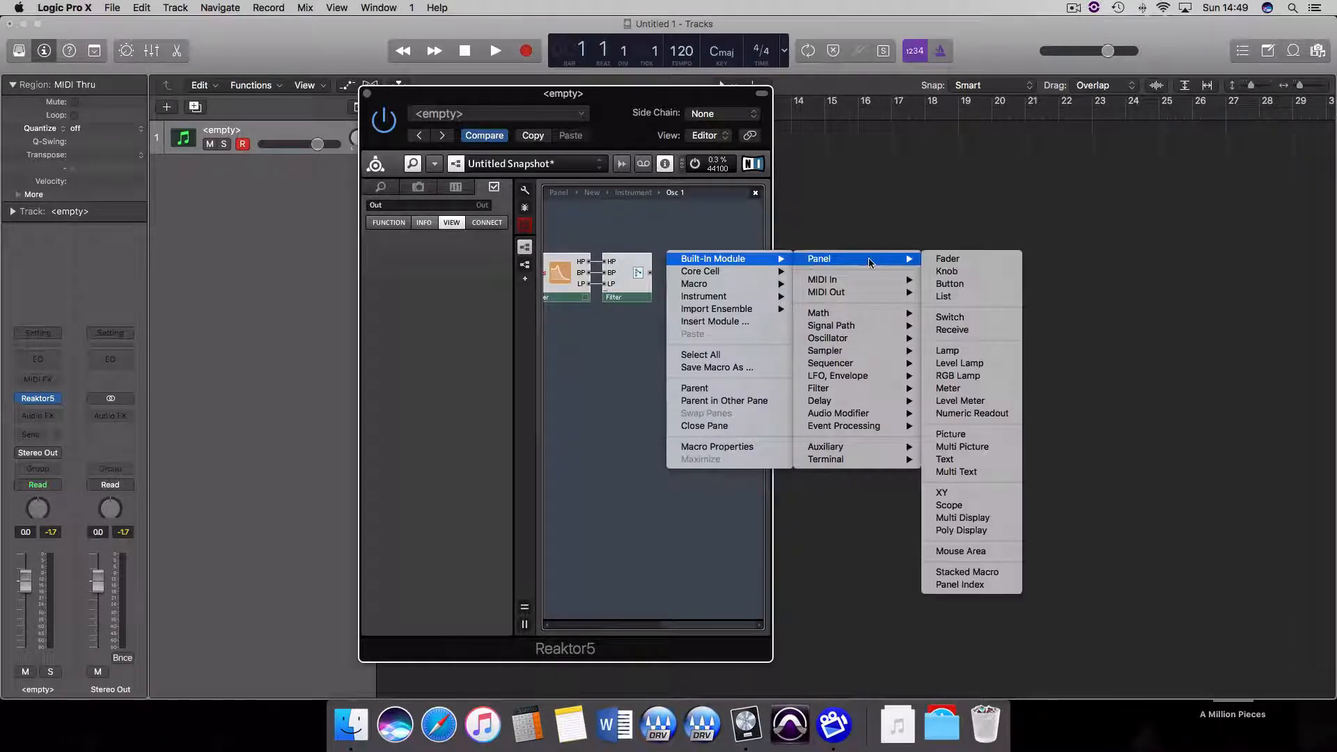
pyautogui.click(947, 257)
pyautogui.moveTo(694, 263); pyautogui.dragTo(641, 242)
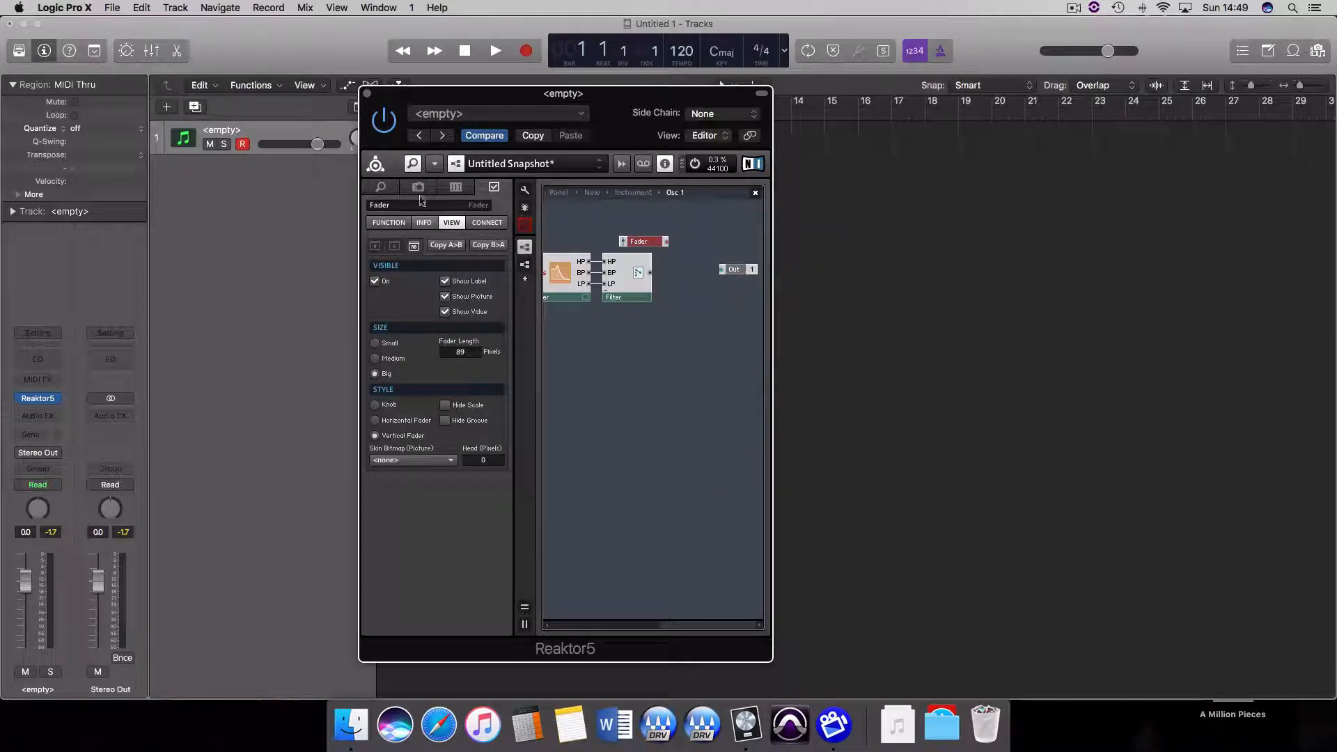
pyautogui.write('Osc 1')
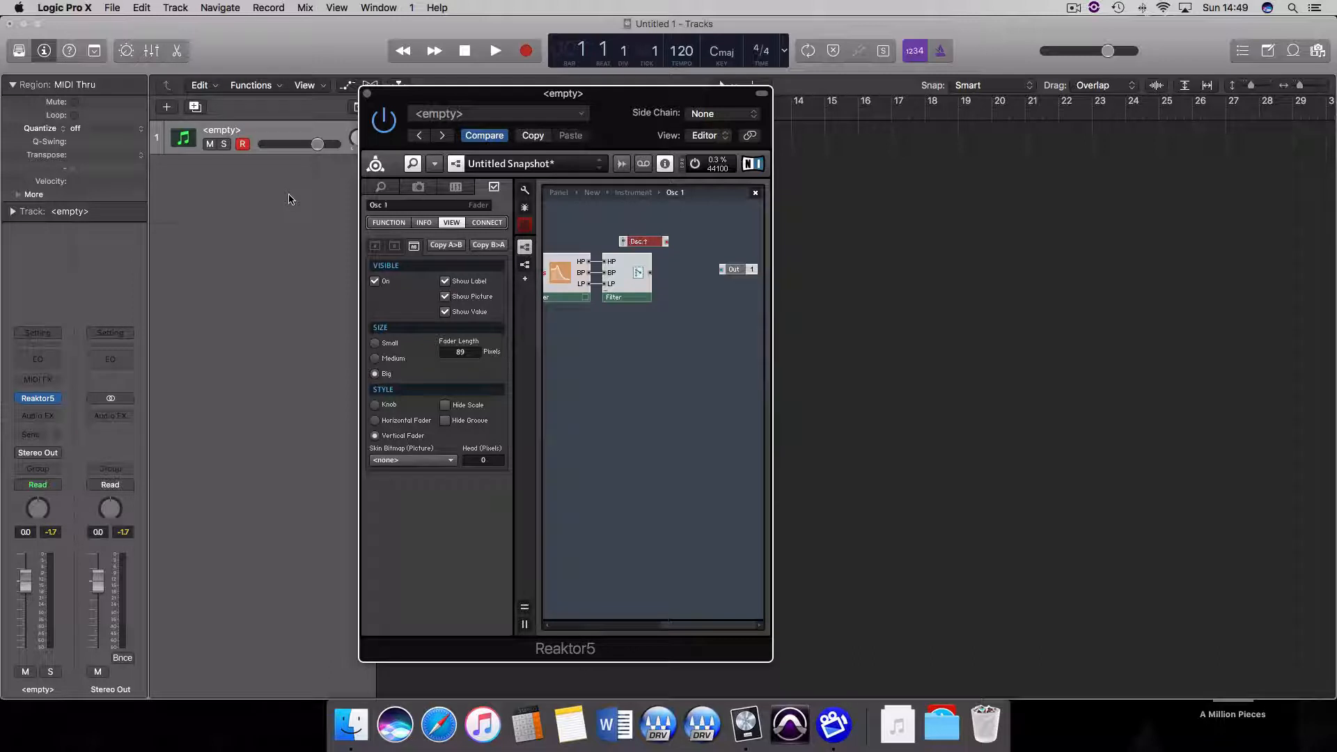
pyautogui.moveTo(653, 247); pyautogui.dragTo(637, 247)
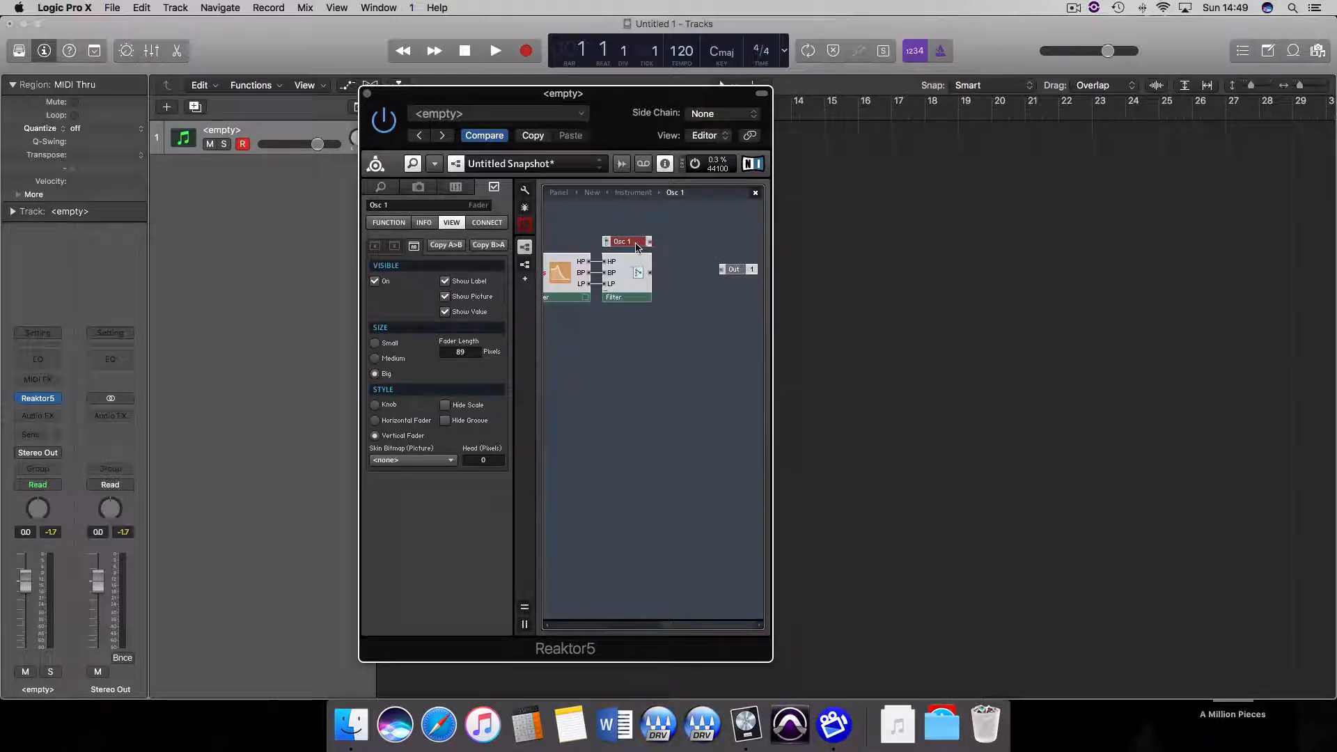
# Step: Insert a Multiply math module between the Filter switch and the Out terminal
pyautogui.rightClick(674, 262)
pyautogui.moveTo(674, 262)
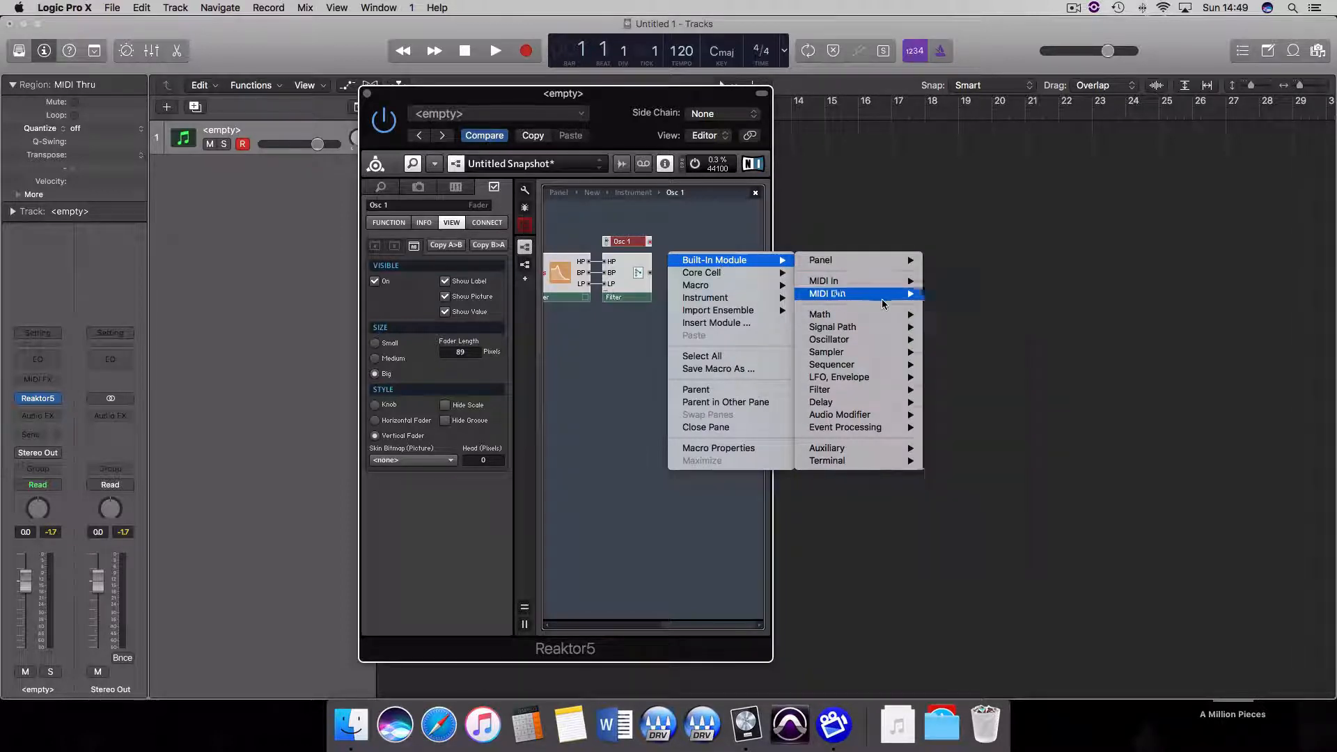
pyautogui.moveTo(881, 314)
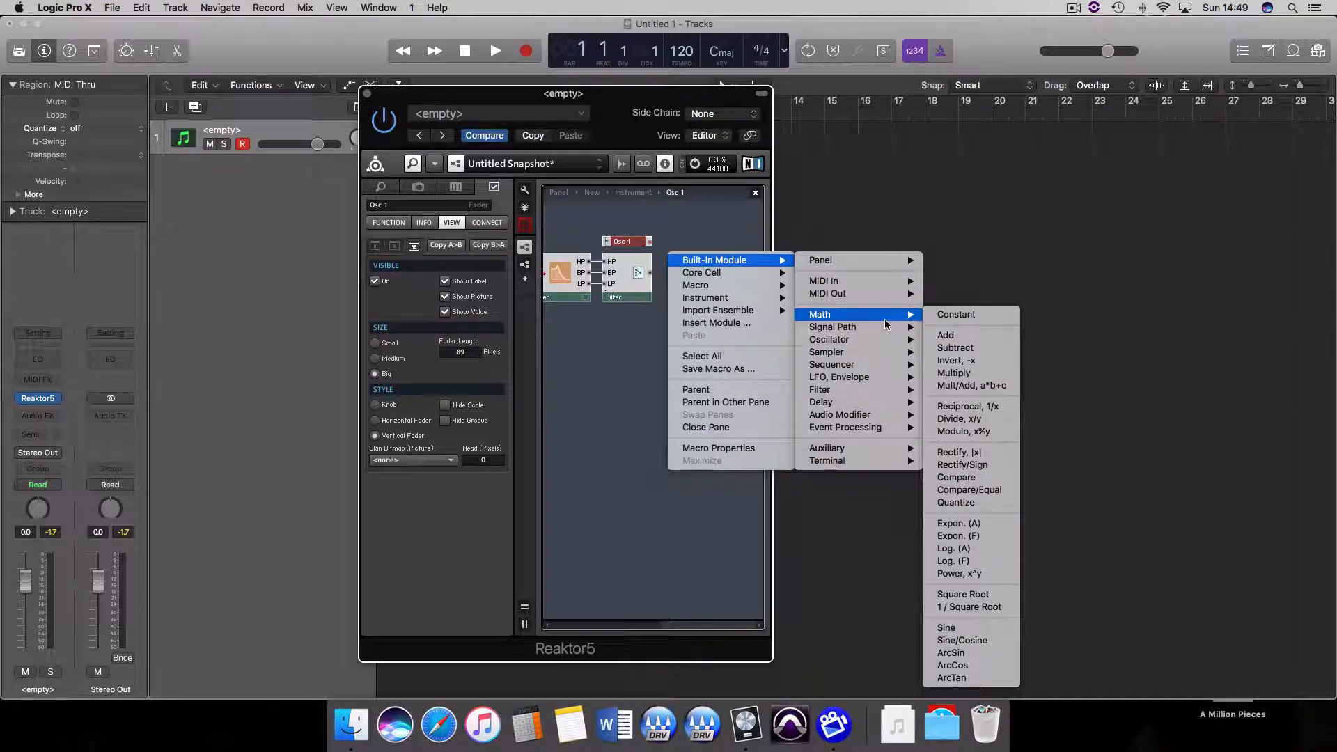
pyautogui.click(973, 372)
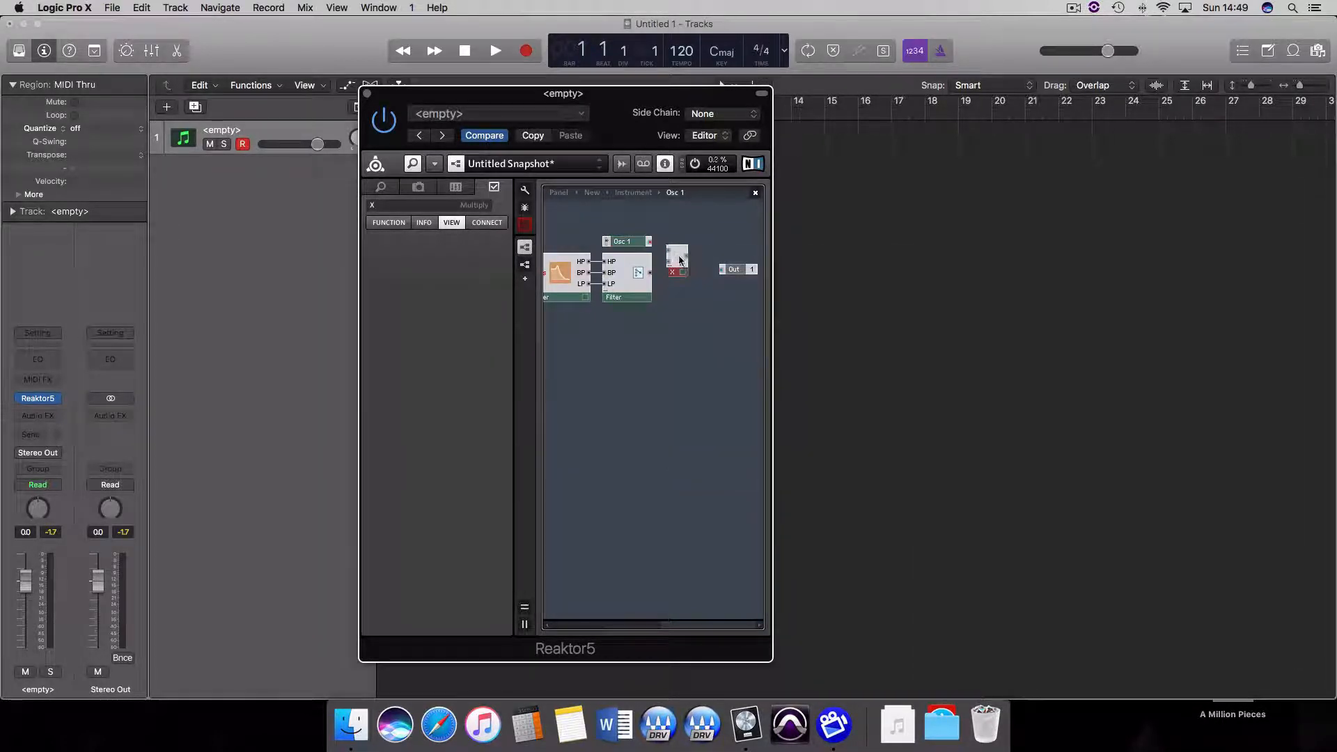
pyautogui.moveTo(679, 260); pyautogui.dragTo(691, 266)
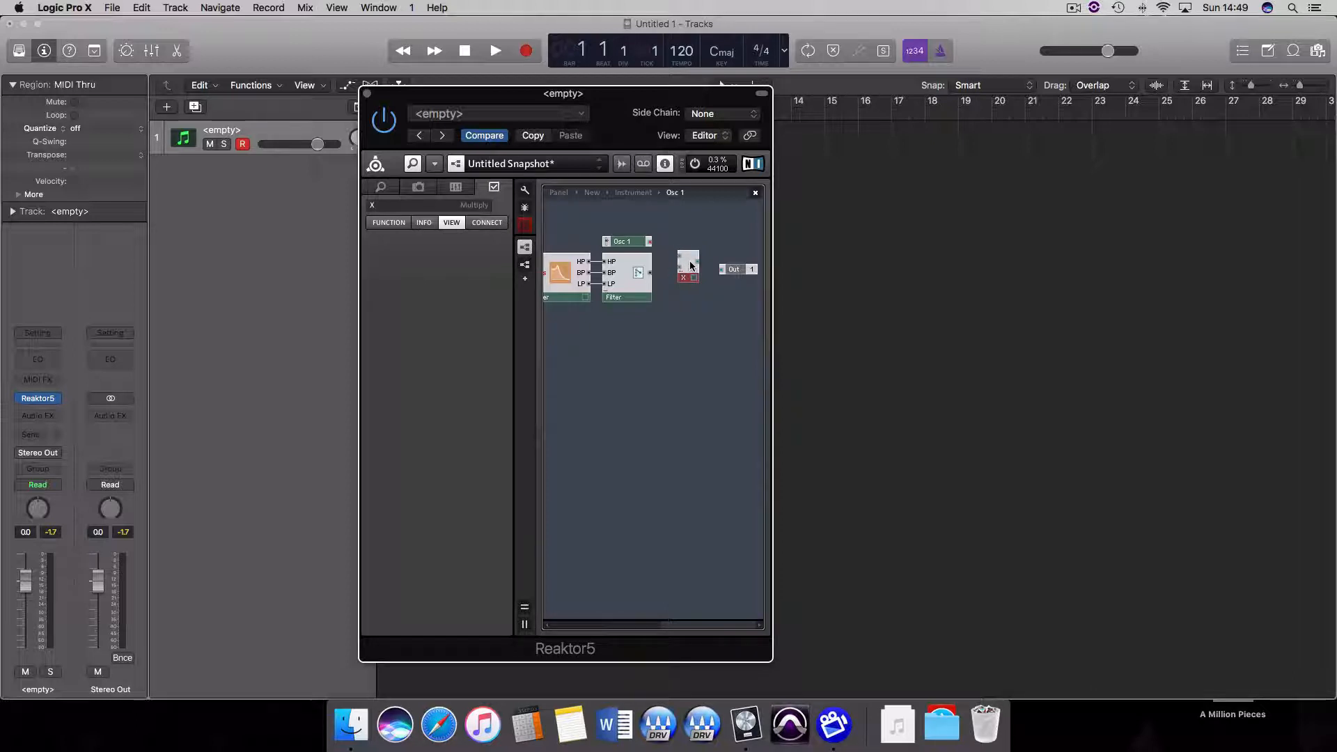
# Step: Wire the Osc 1 fader and Filter switch into the Multiply module, connect its output to Out and align the Out terminal with it
pyautogui.click(635, 242)
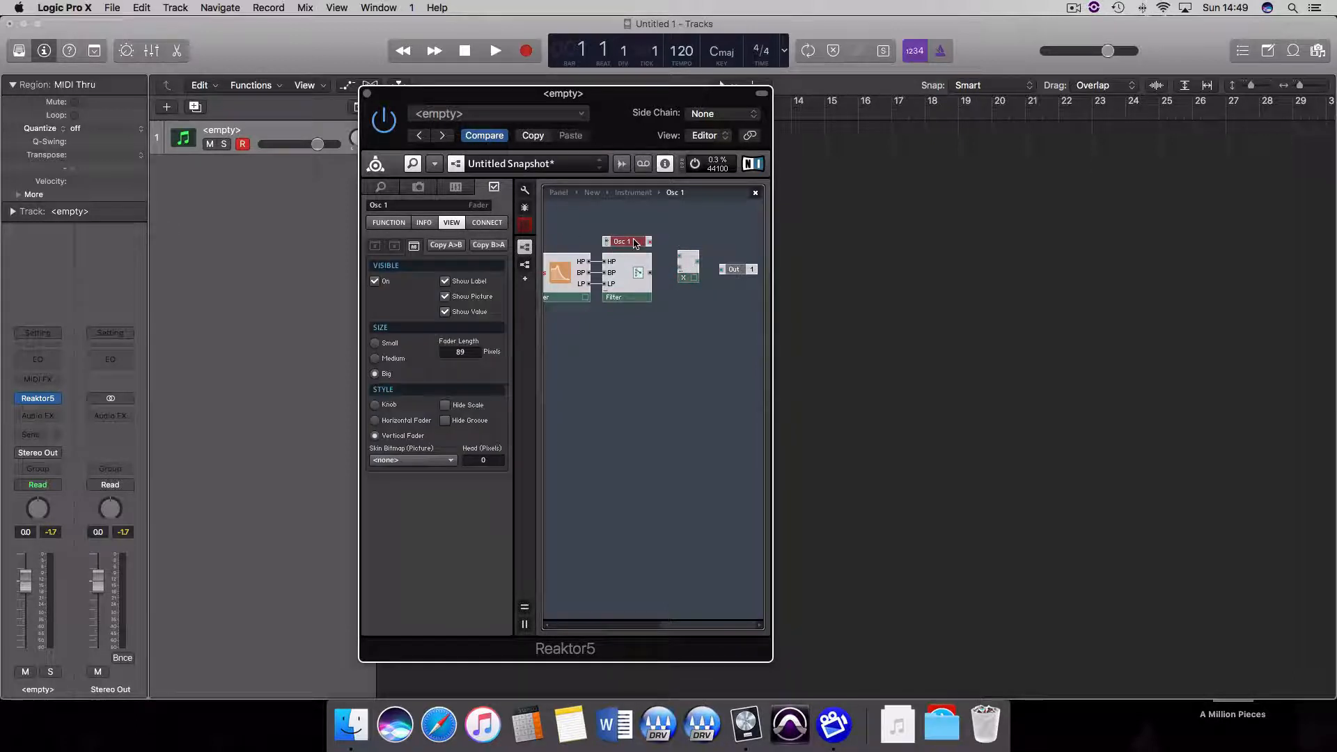
pyautogui.click(389, 222)
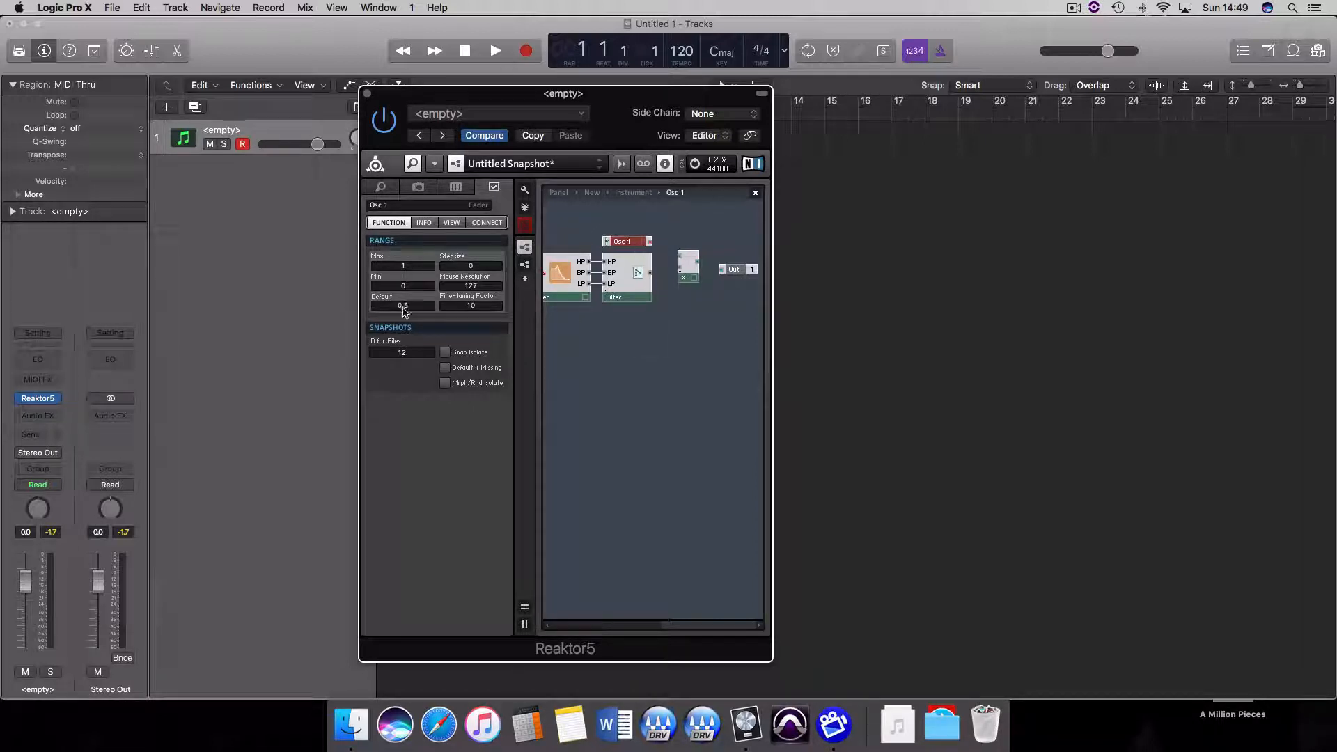
pyautogui.click(684, 272)
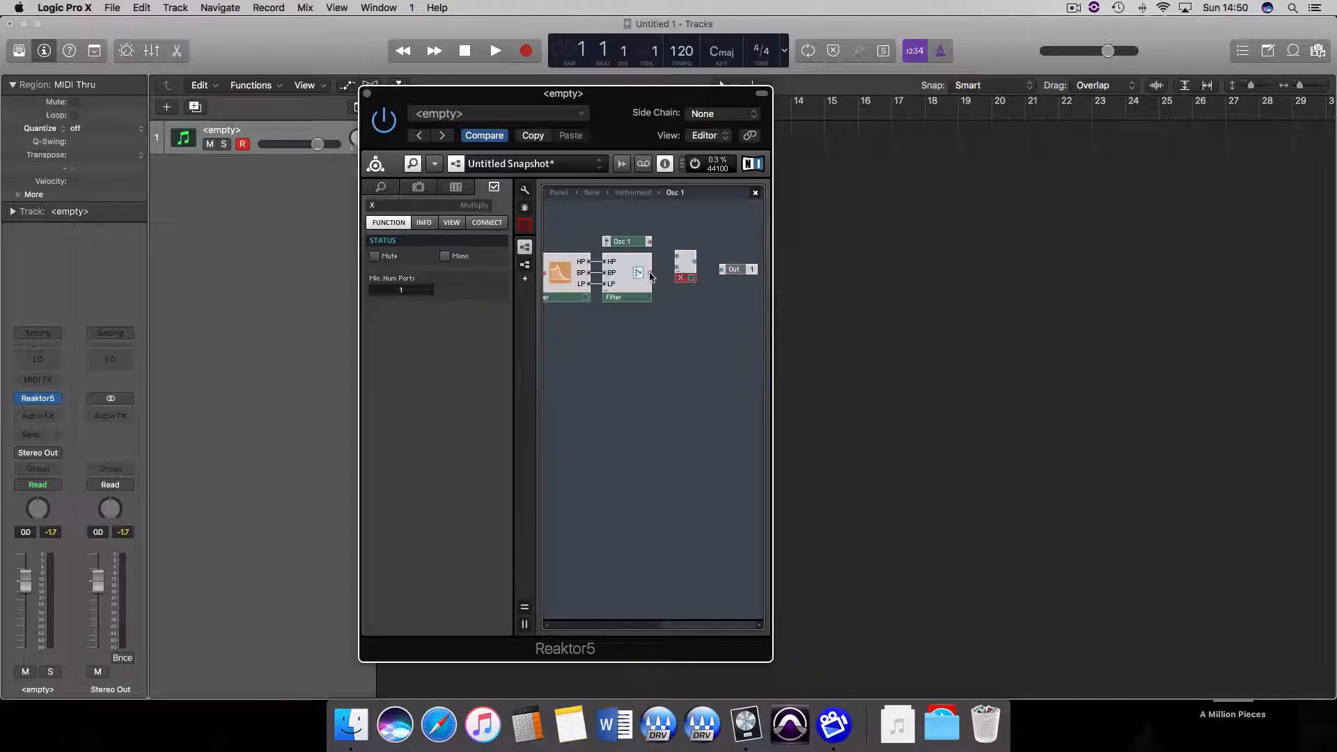
pyautogui.moveTo(656, 275); pyautogui.dragTo(677, 273)
pyautogui.moveTo(733, 273)
pyautogui.mouseDown()
pyautogui.moveTo(710, 264)
pyautogui.moveTo(723, 265)
pyautogui.mouseUp()
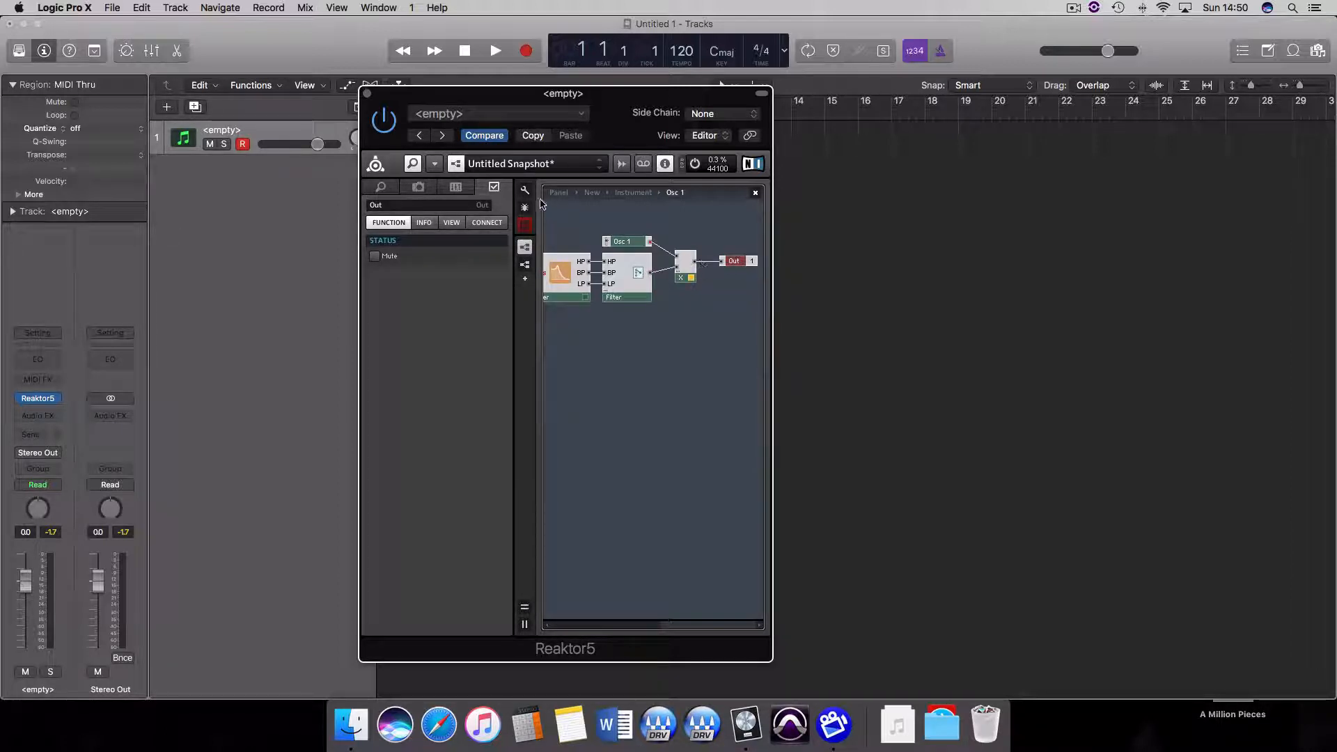
# Step: Return to the Instrument level and delete both wires between the Osc 1 macro and the two output voice combiners
pyautogui.click(635, 193)
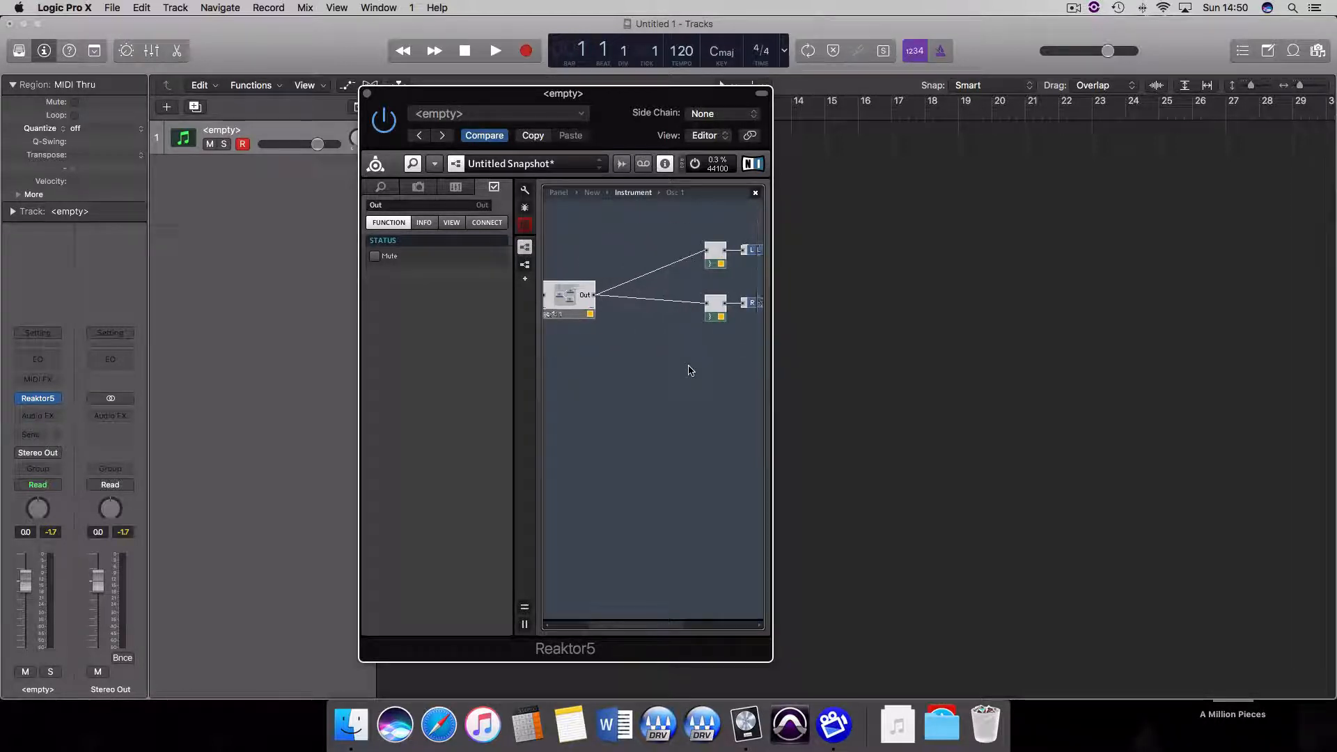
pyautogui.hscroll(-3, 686, 370)
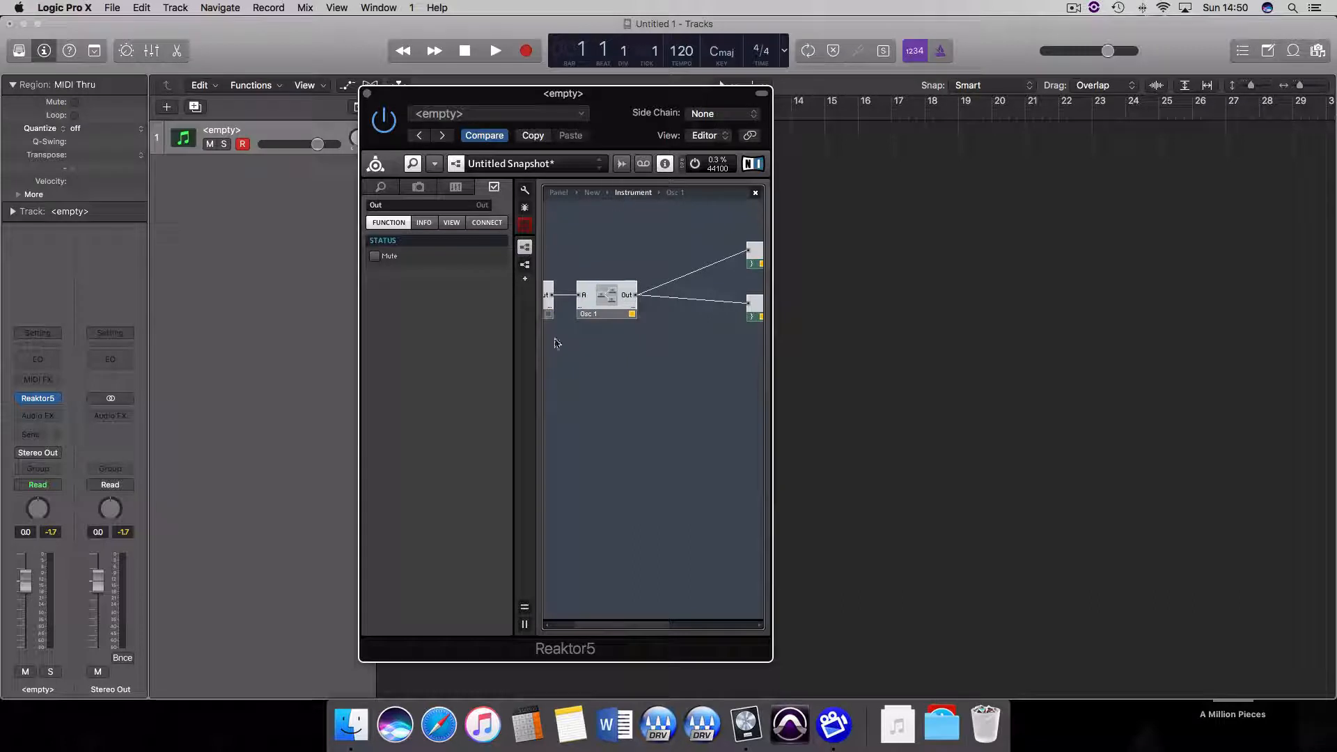
pyautogui.hscroll(-3, 604, 404)
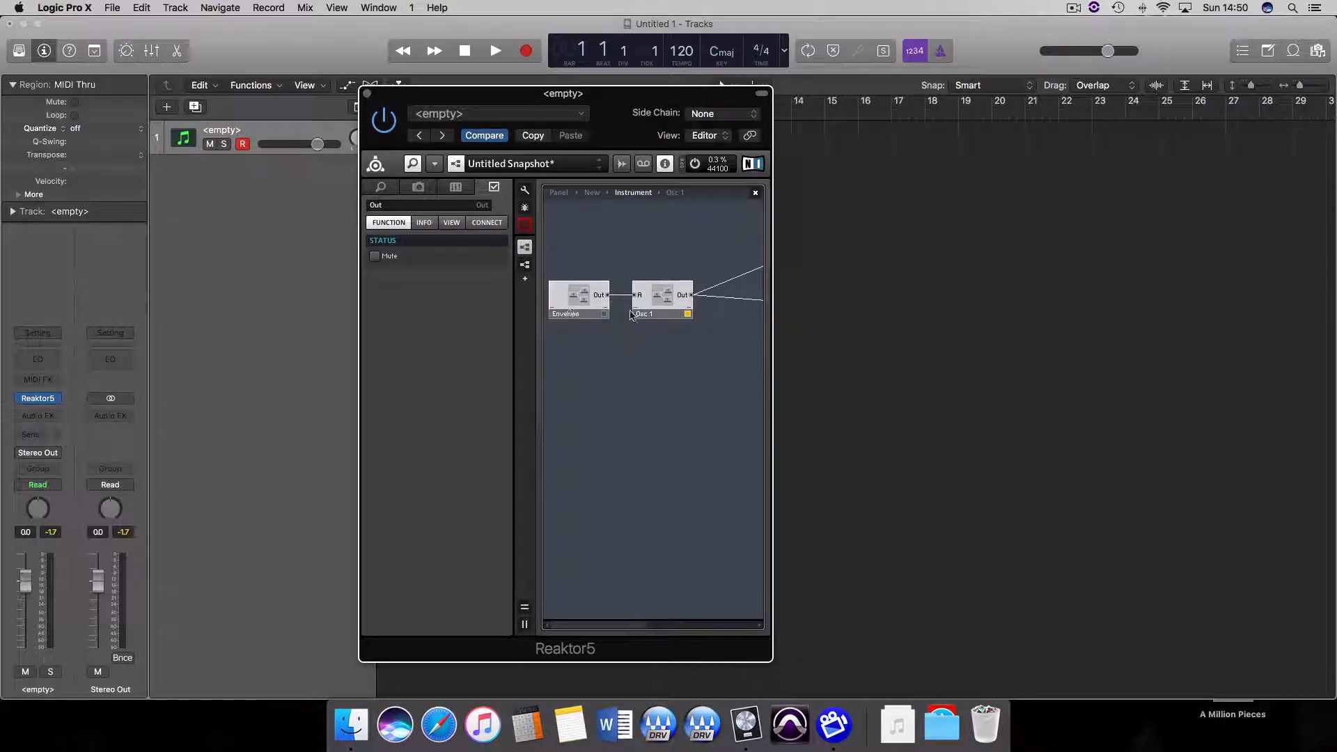
pyautogui.hscroll(3, 662, 355)
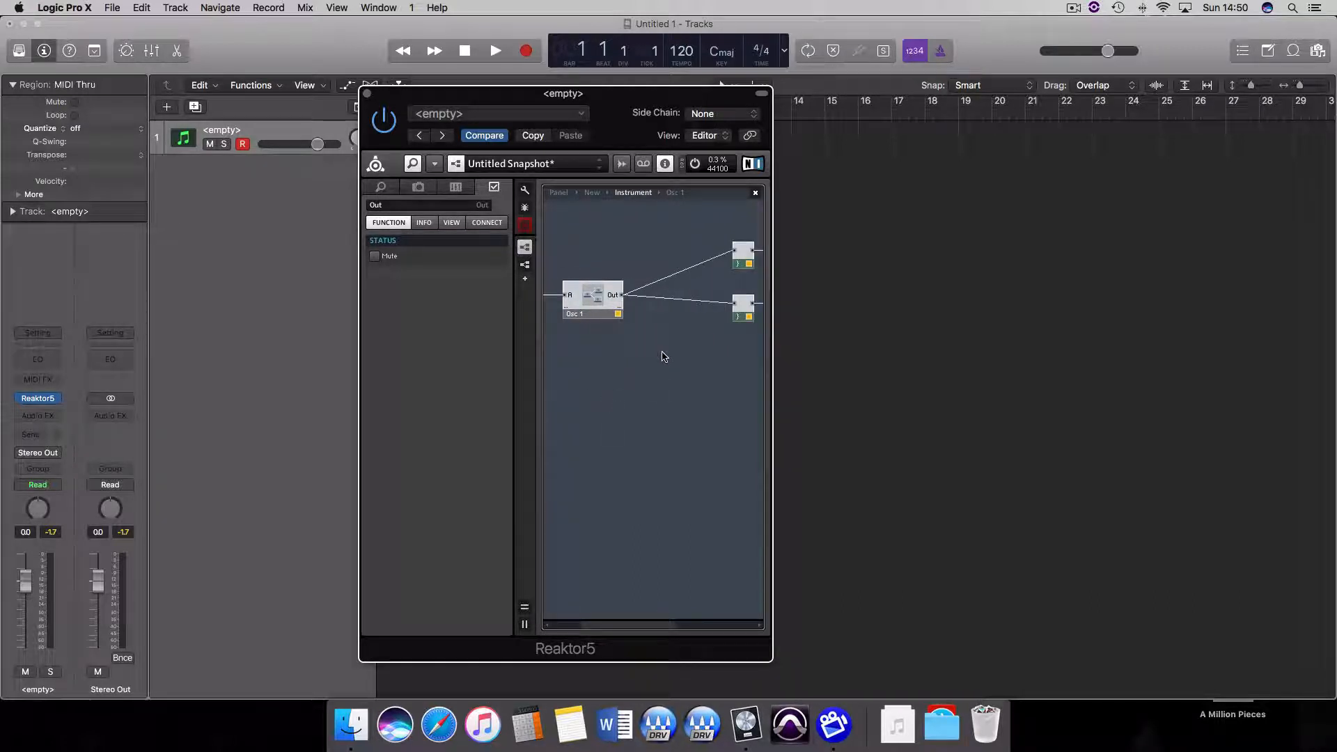
pyautogui.hscroll(2, 662, 356)
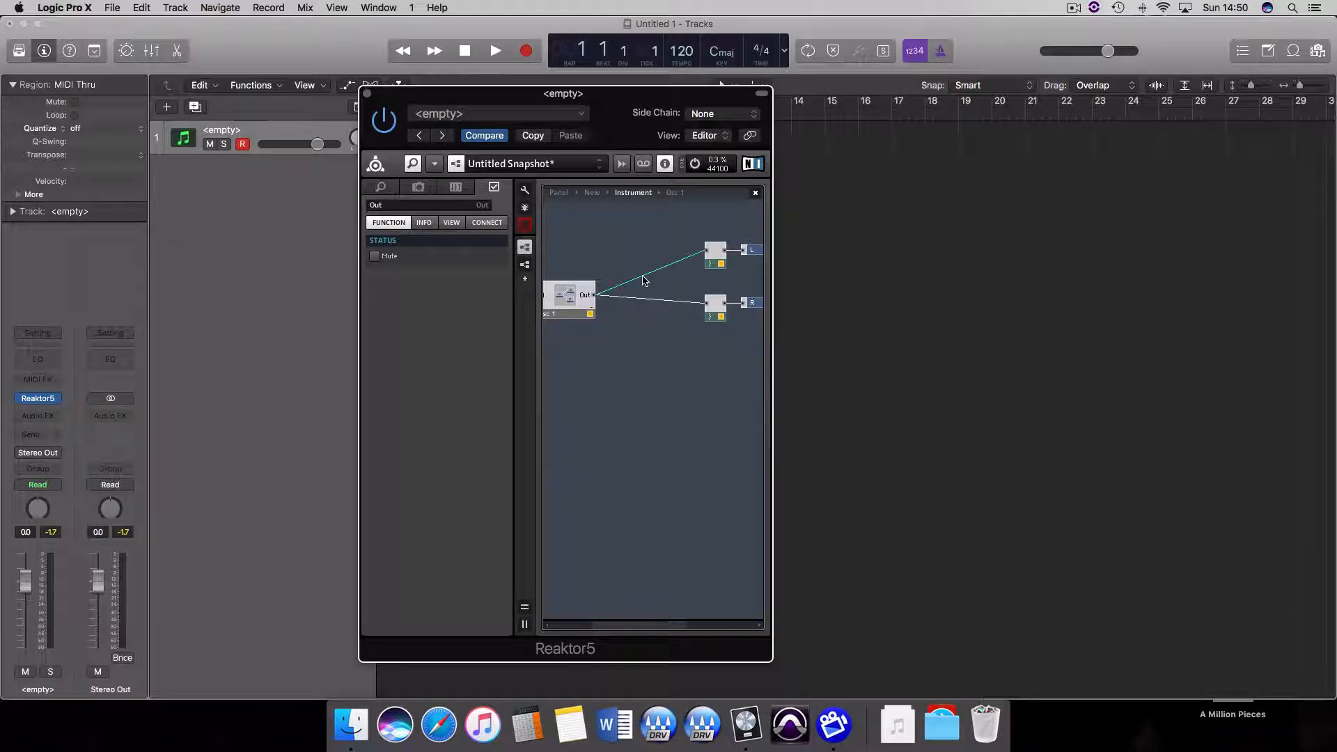
pyautogui.click(645, 299)
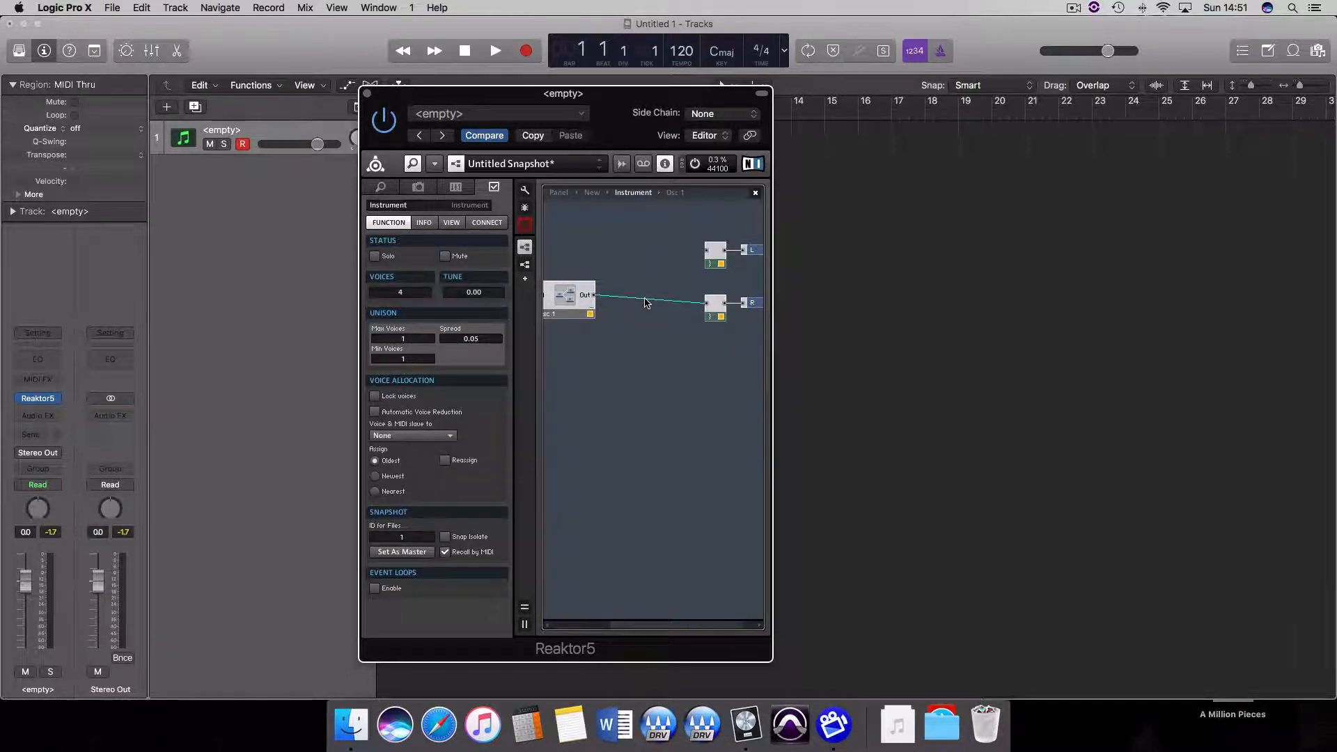
pyautogui.press('Delete')
# Step: Insert a Fader panel module, name it Master and place it directly above the Osc 1 macro
pyautogui.rightClick(622, 270)
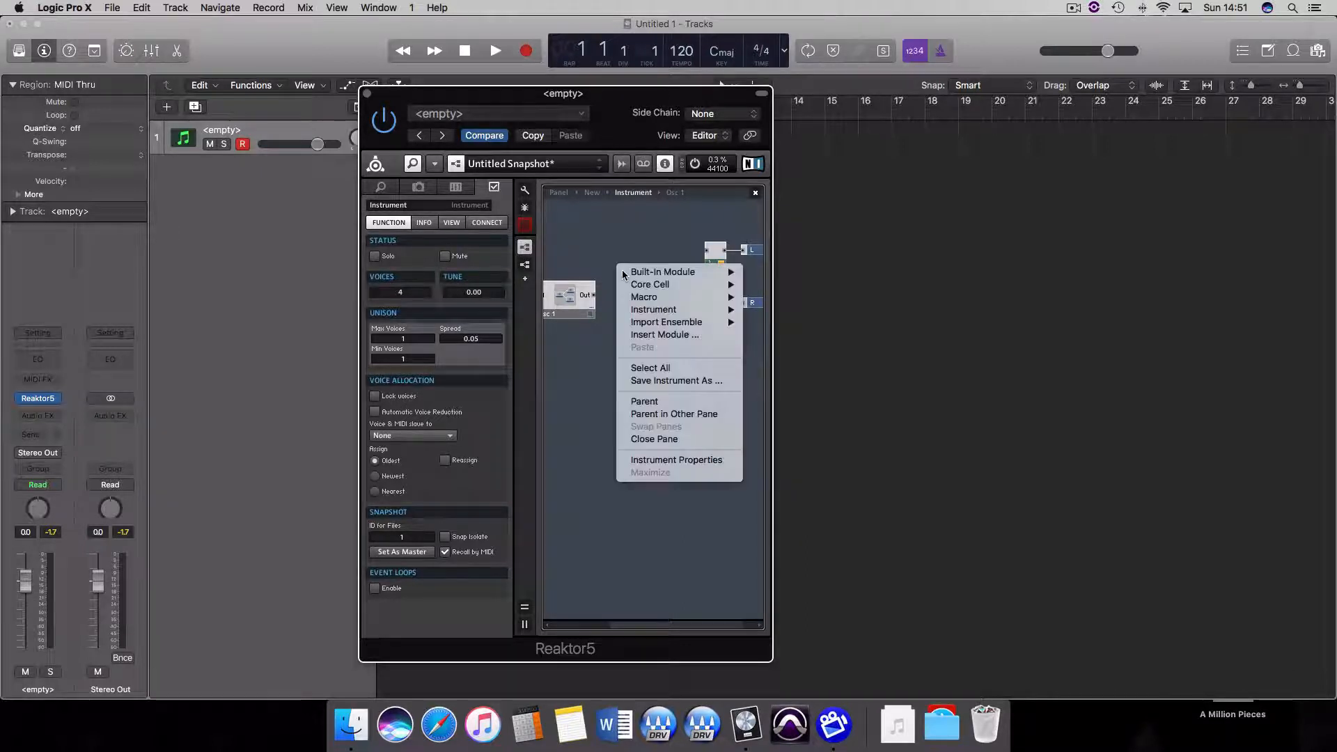
pyautogui.moveTo(668, 271)
pyautogui.moveTo(828, 279)
pyautogui.click(896, 272)
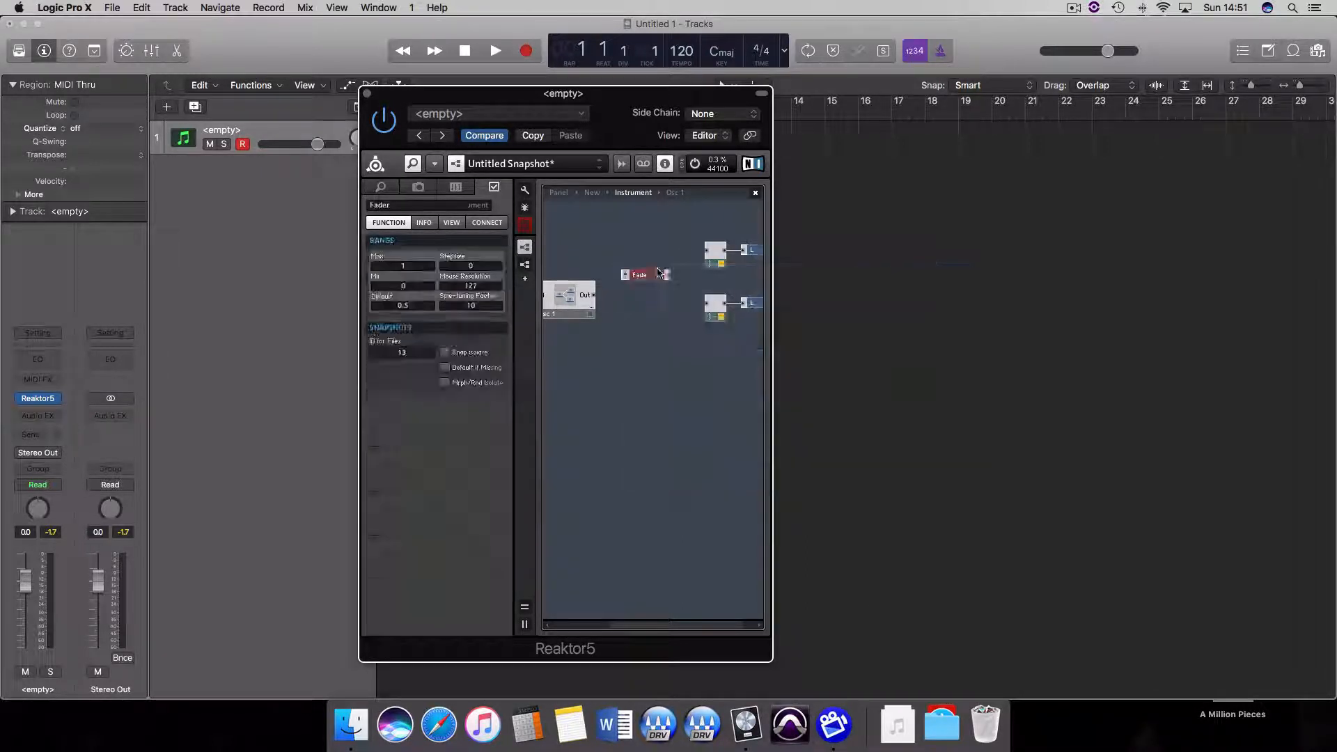
pyautogui.moveTo(646, 275); pyautogui.dragTo(589, 254)
pyautogui.moveTo(421, 204); pyautogui.dragTo(284, 195)
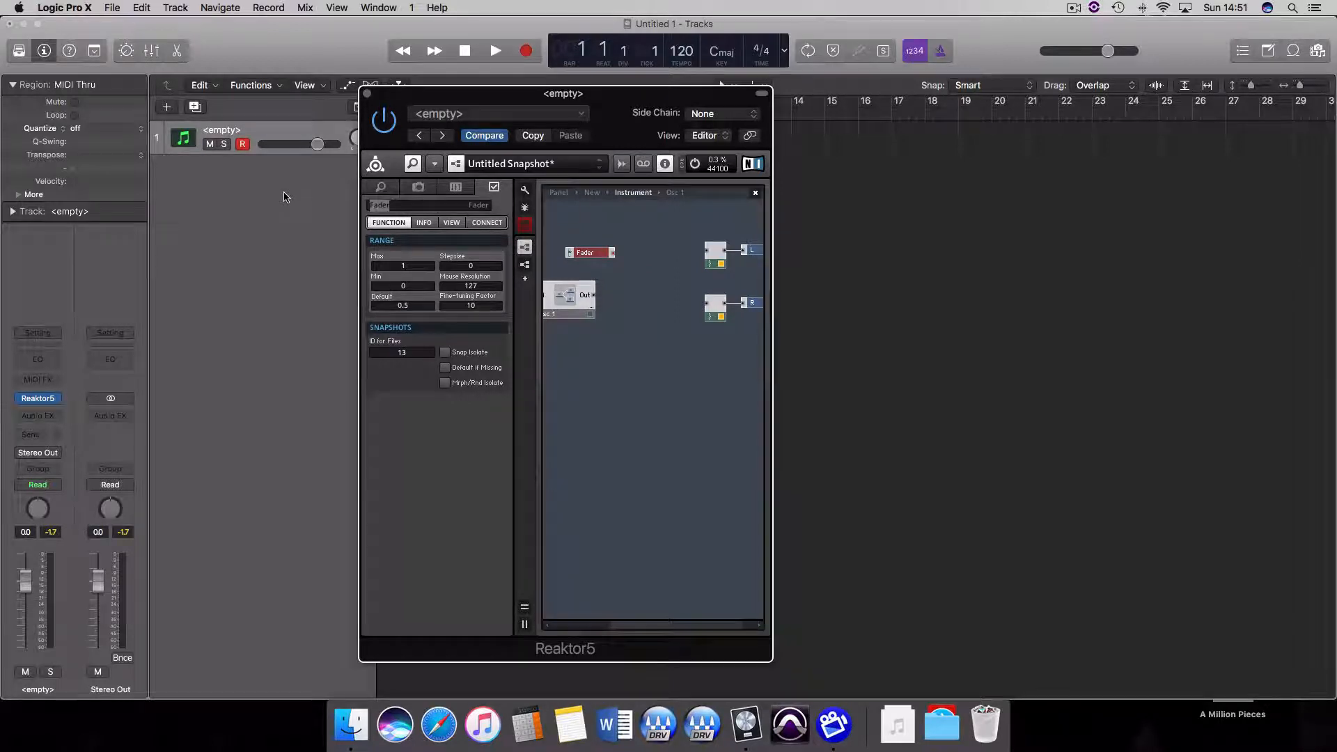
pyautogui.write('Master')
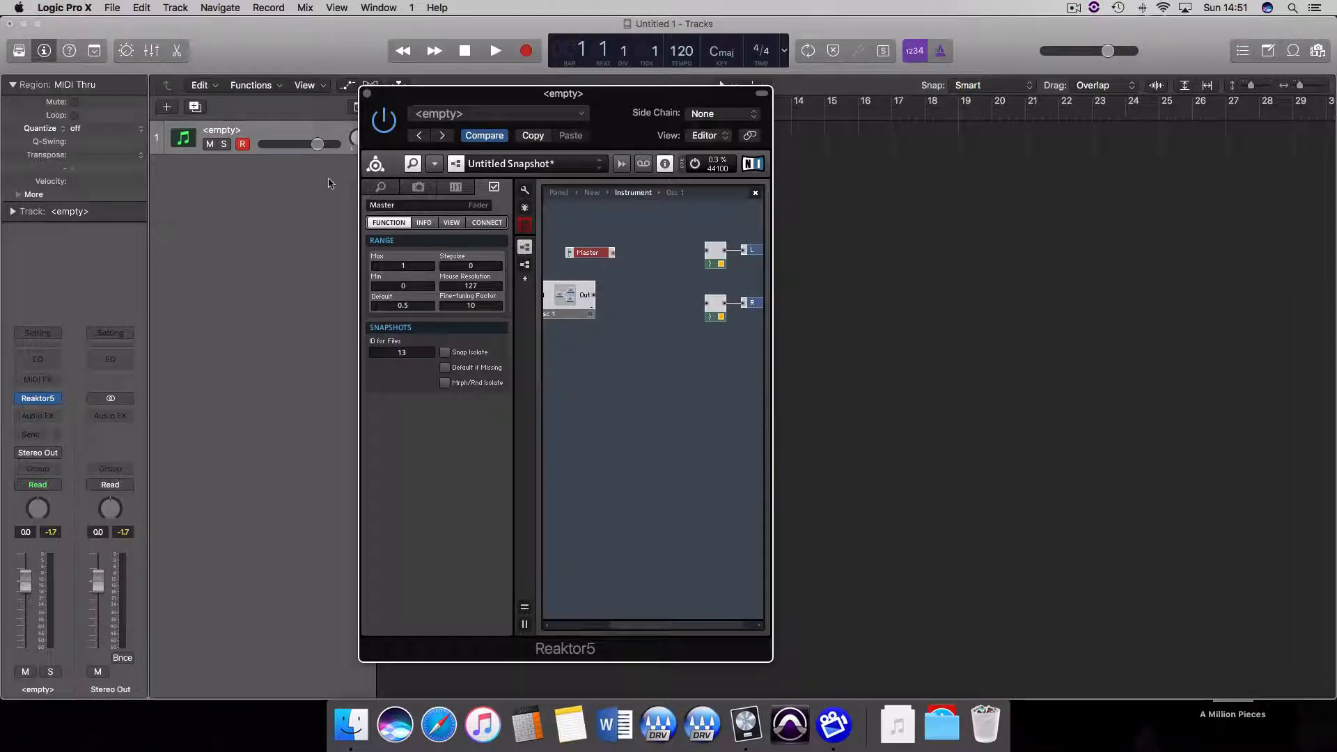
pyautogui.moveTo(585, 256); pyautogui.dragTo(572, 270)
# Step: Insert a Multiply math module beside the Osc 1 macro and connect the macro's output to its lower input
pyautogui.rightClick(619, 287)
pyautogui.moveTo(620, 285)
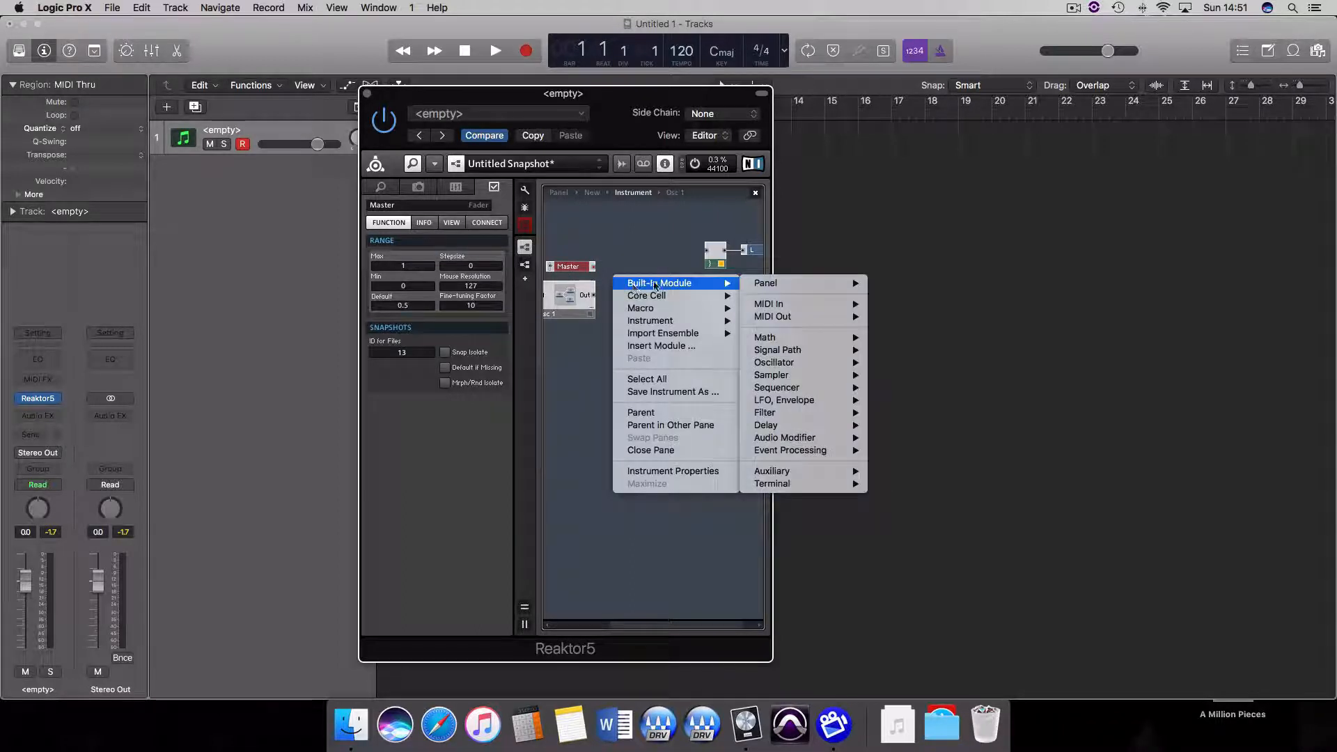
pyautogui.moveTo(855, 339)
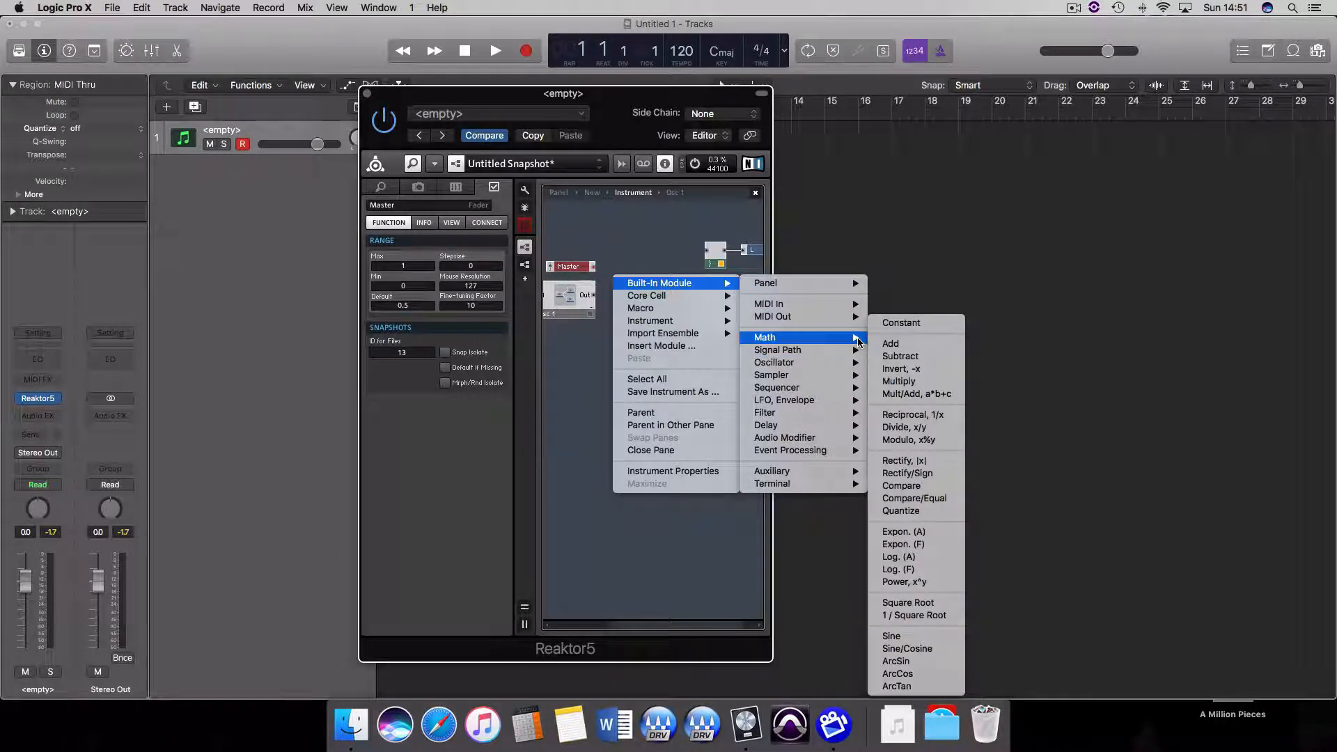
pyautogui.click(898, 380)
pyautogui.moveTo(629, 301); pyautogui.dragTo(614, 286)
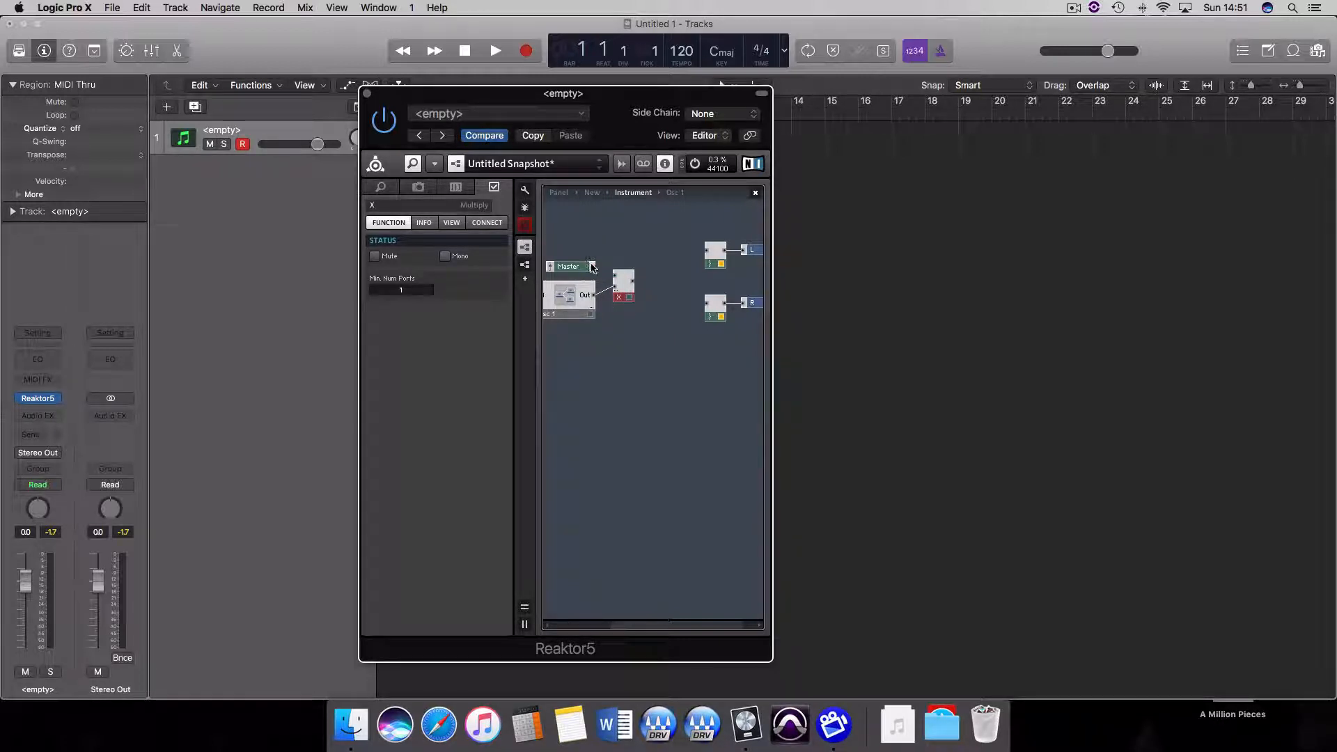
# Step: Connect the Master fader to the Multiply module's upper input and its output to both voice combiners feeding L and R
pyautogui.moveTo(596, 269); pyautogui.dragTo(614, 277)
pyautogui.moveTo(634, 284); pyautogui.dragTo(706, 251)
pyautogui.moveTo(633, 282); pyautogui.dragTo(706, 303)
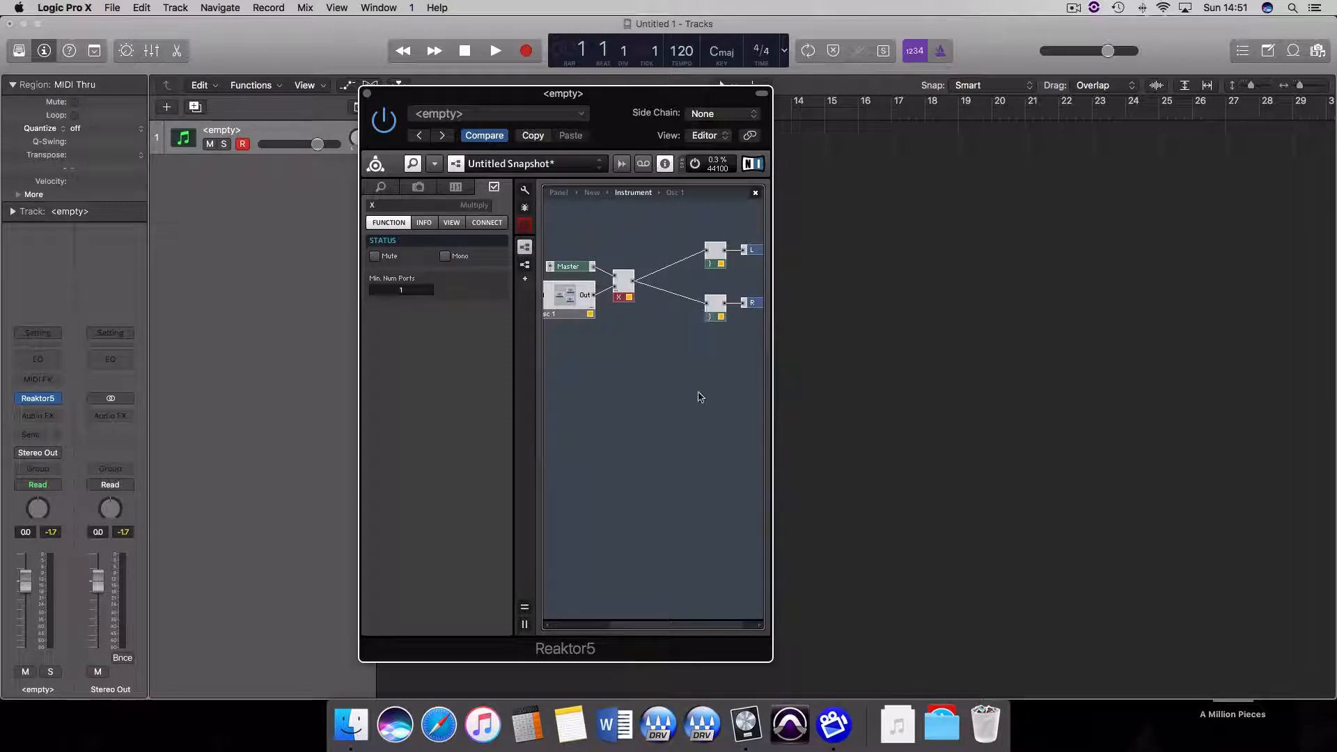
pyautogui.click(700, 397)
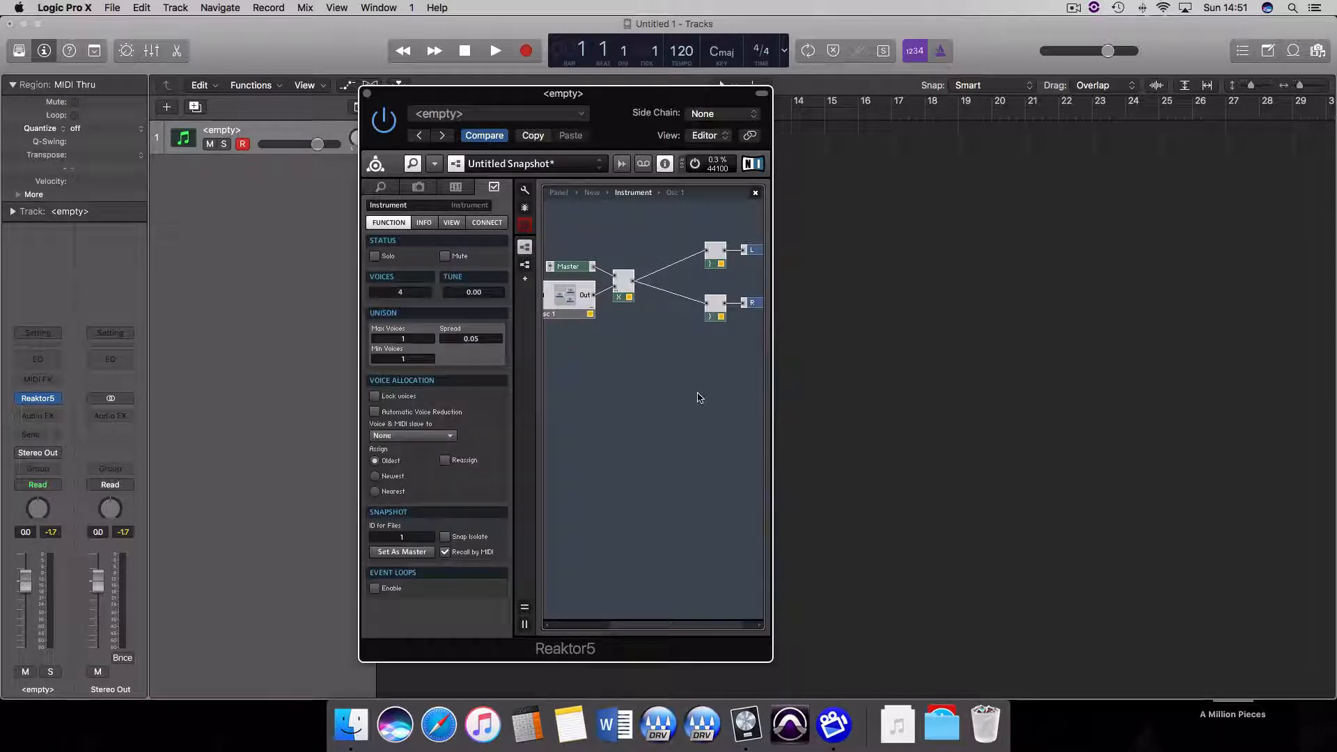
# Step: Show the instrument panel, unlock it for editing and move the Master fader to the far side, beyond the Osc 1 group
pyautogui.click(557, 195)
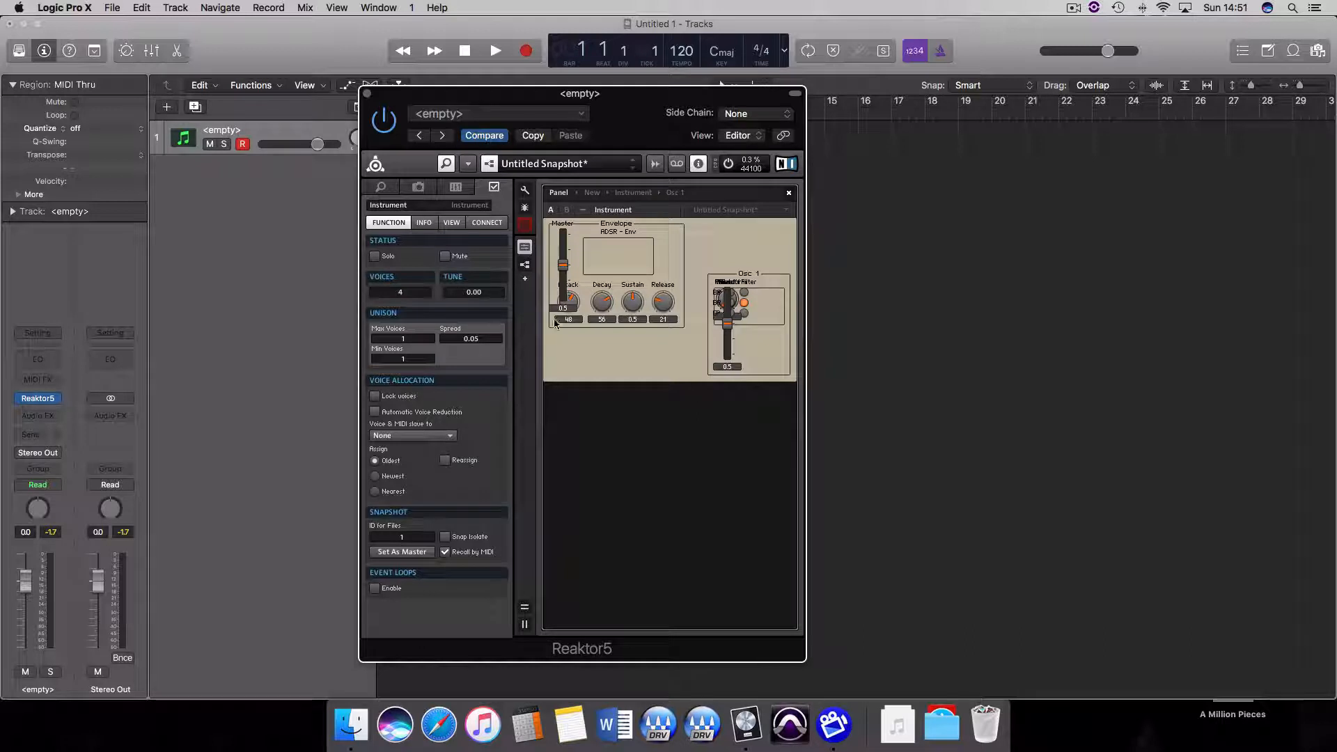
pyautogui.click(525, 190)
pyautogui.click(571, 273)
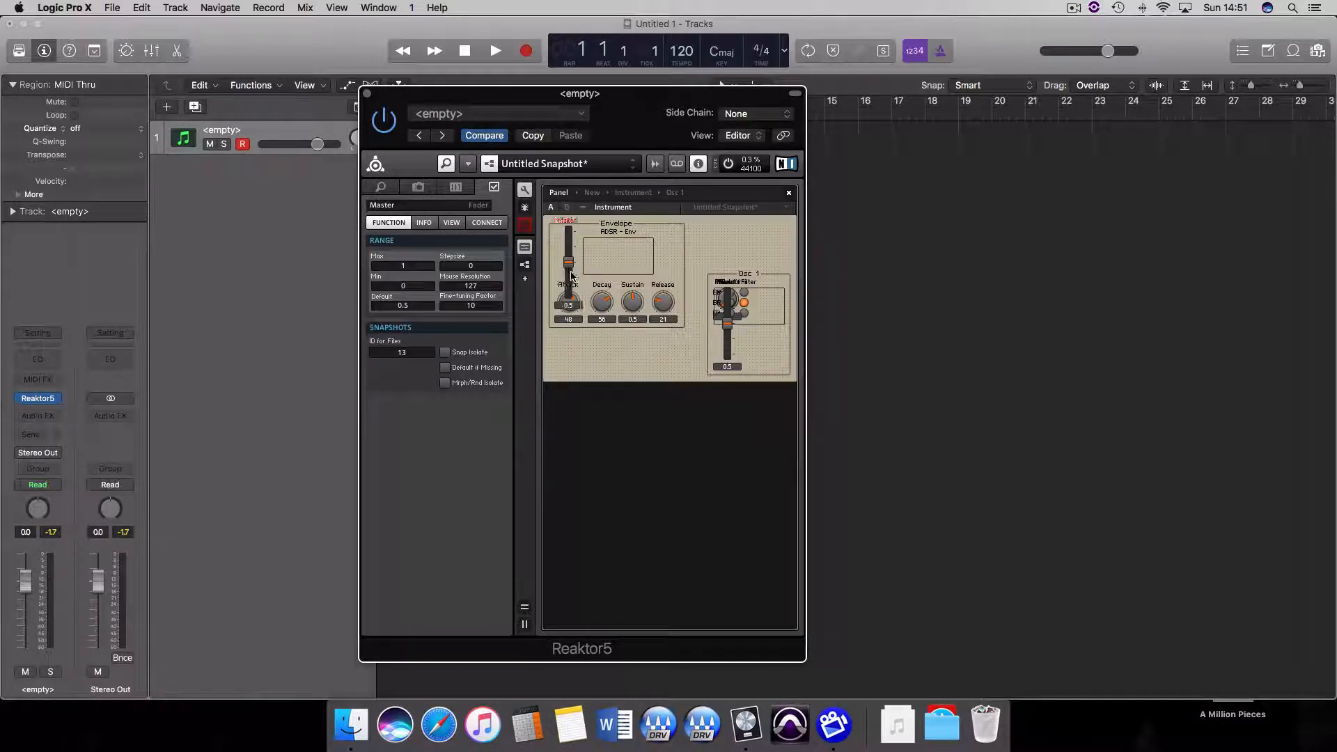
pyautogui.moveTo(570, 273); pyautogui.dragTo(807, 281)
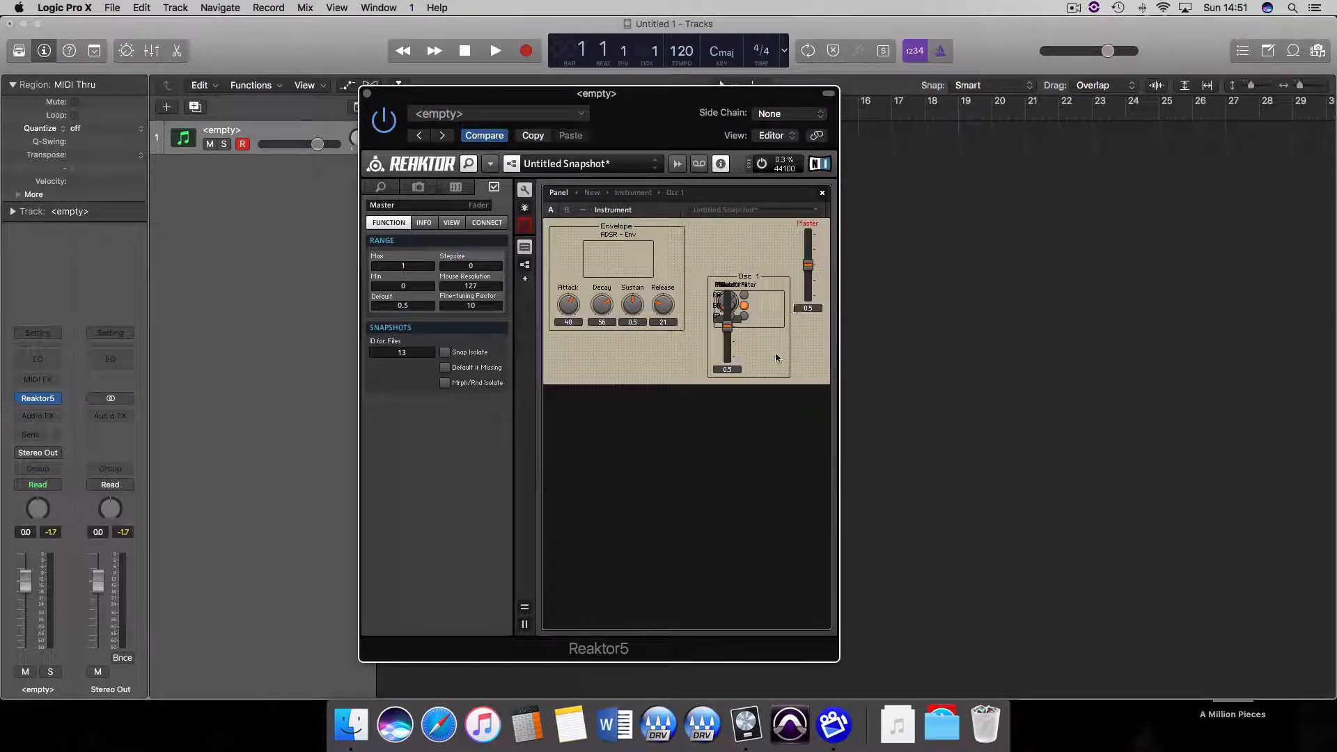
# Step: Separate the stacked Osc 1 controls, moving the level fader beside the filter display and the Filter switch, Reson and P Cutoff below it
pyautogui.click(612, 265)
pyautogui.click(747, 281)
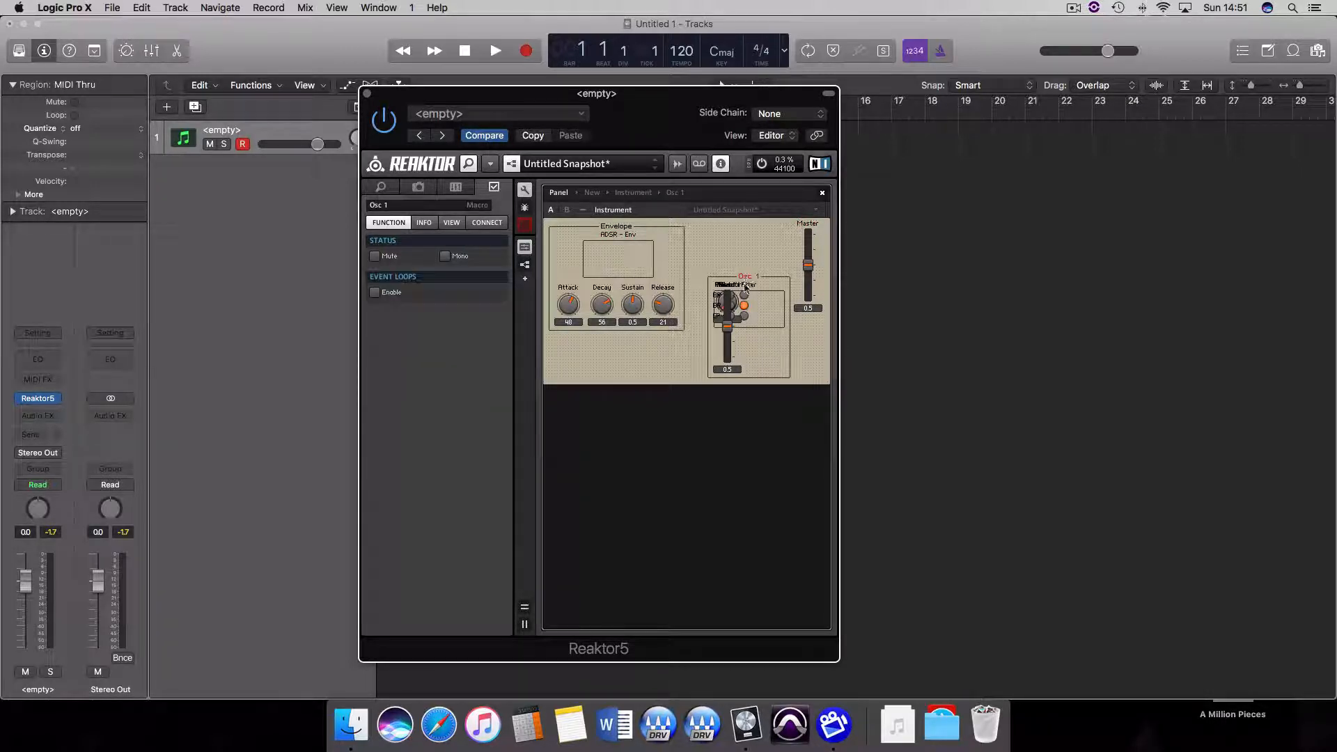
pyautogui.moveTo(730, 324); pyautogui.dragTo(800, 330)
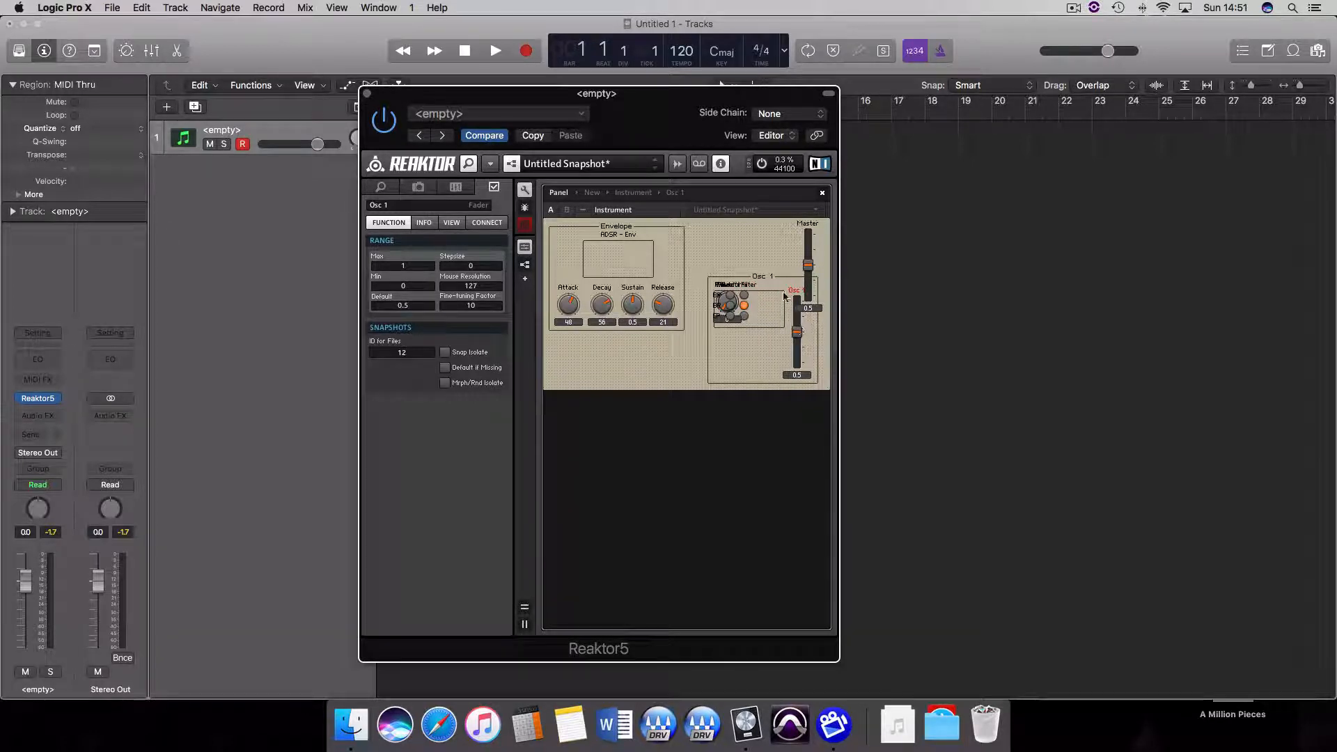
pyautogui.moveTo(765, 278); pyautogui.dragTo(705, 384)
pyautogui.moveTo(711, 305); pyautogui.dragTo(730, 375)
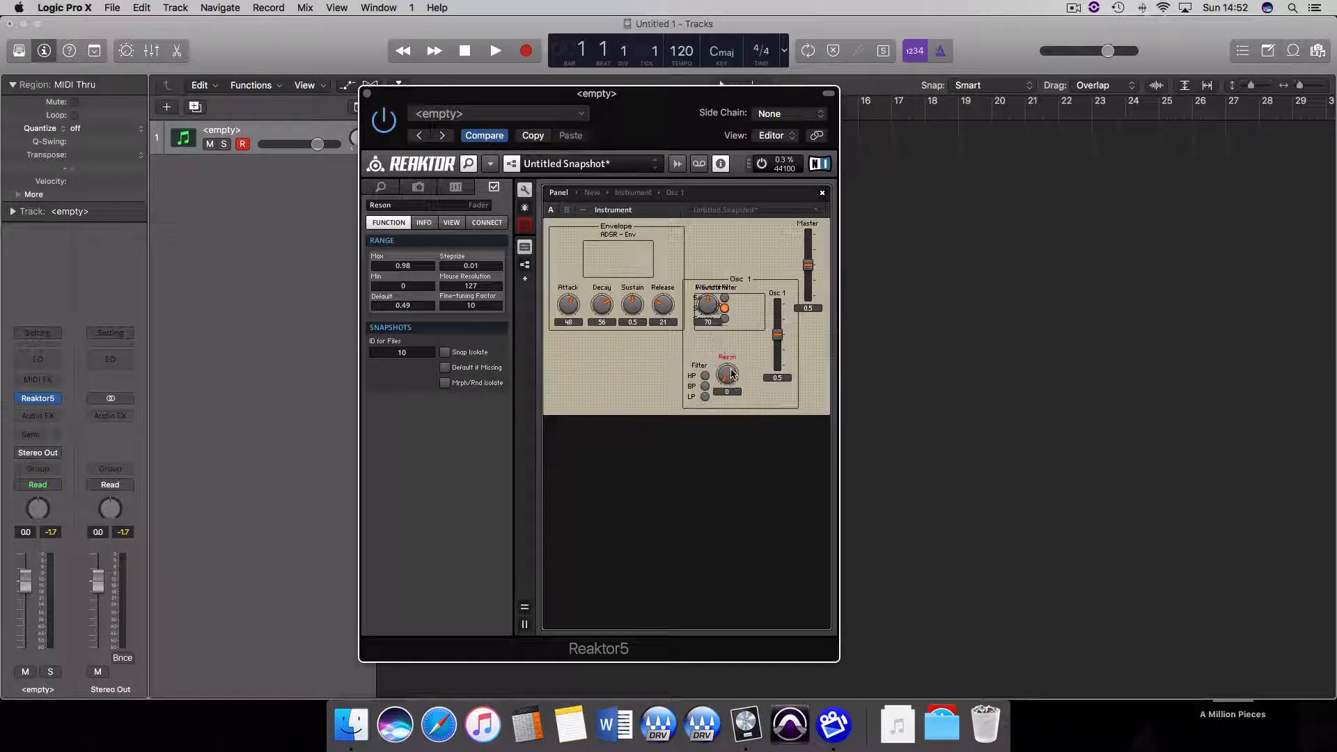
pyautogui.moveTo(710, 306); pyautogui.dragTo(758, 378)
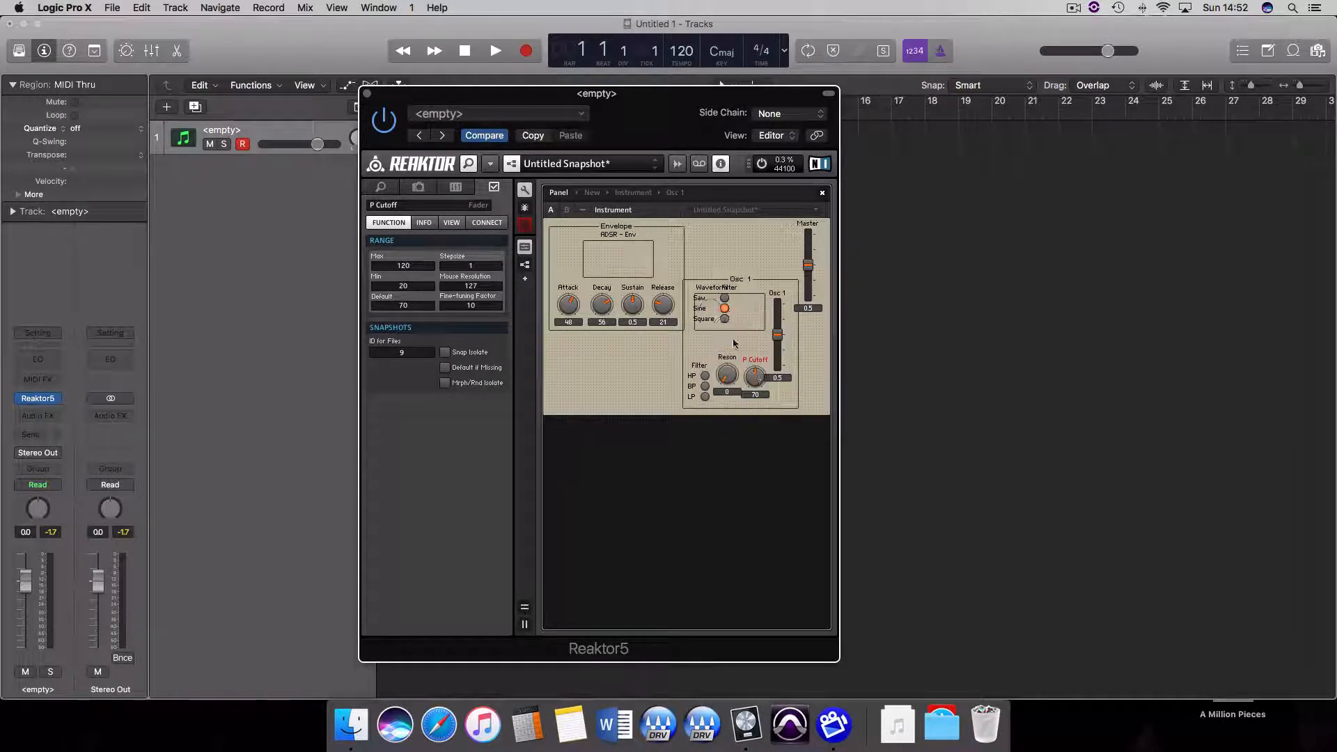
# Step: Move the Osc 1 group beneath the Envelope and spread out its filter display, level fader, Waveform switch and Filter switch
pyautogui.moveTo(745, 287); pyautogui.dragTo(625, 352)
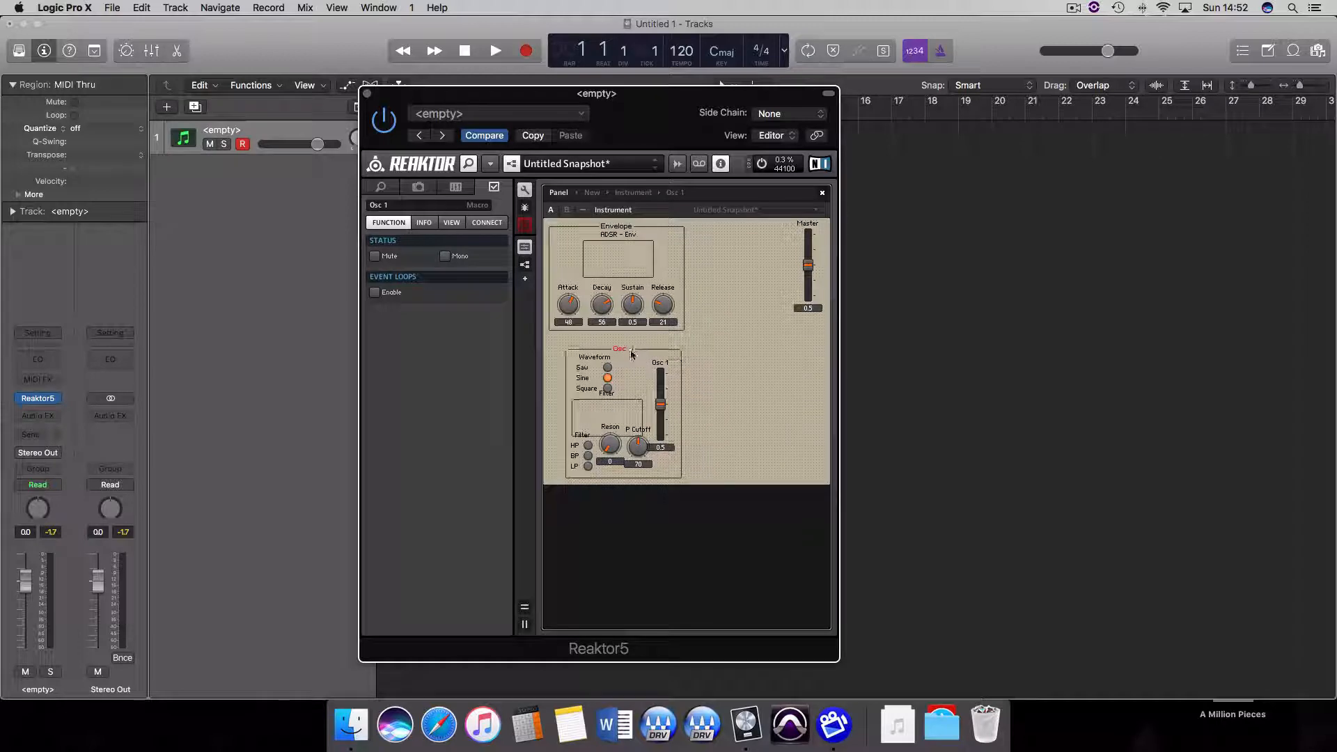
pyautogui.moveTo(625, 400); pyautogui.dragTo(723, 364)
pyautogui.moveTo(603, 394); pyautogui.dragTo(578, 351)
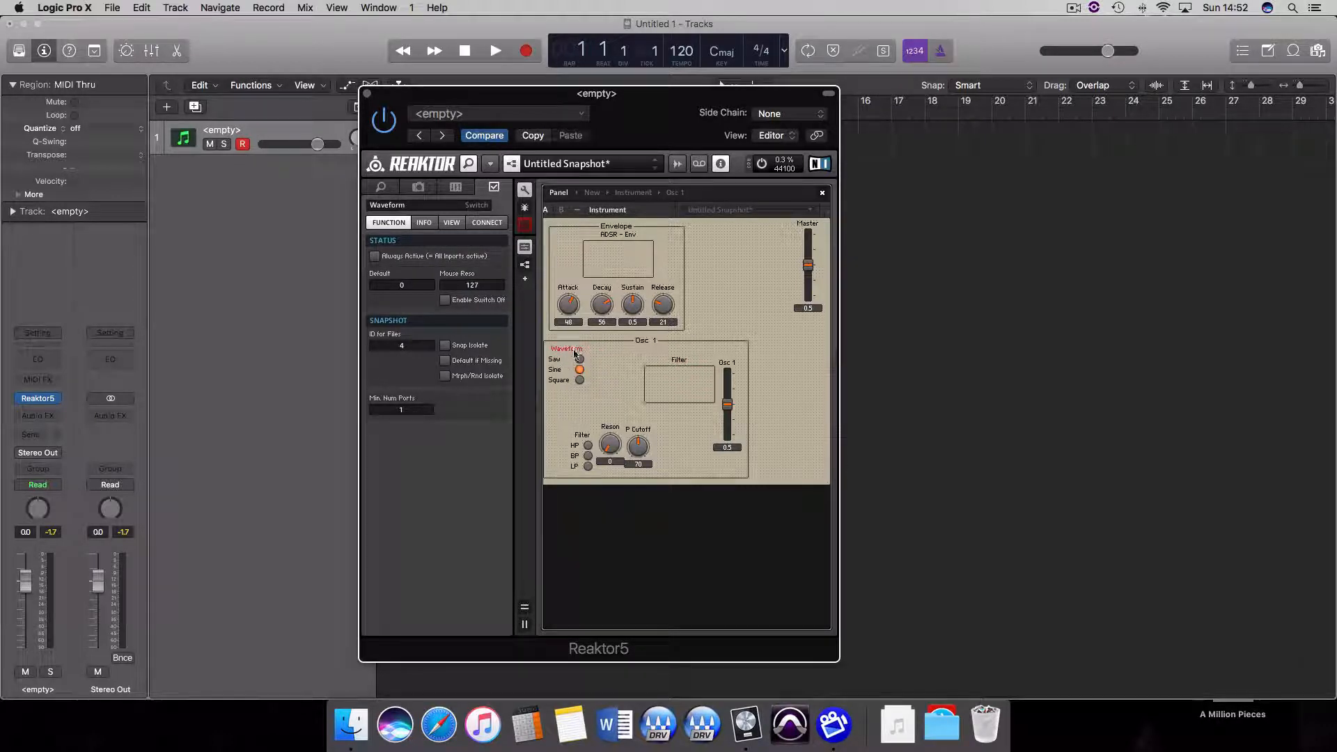
pyautogui.moveTo(593, 445); pyautogui.dragTo(574, 406)
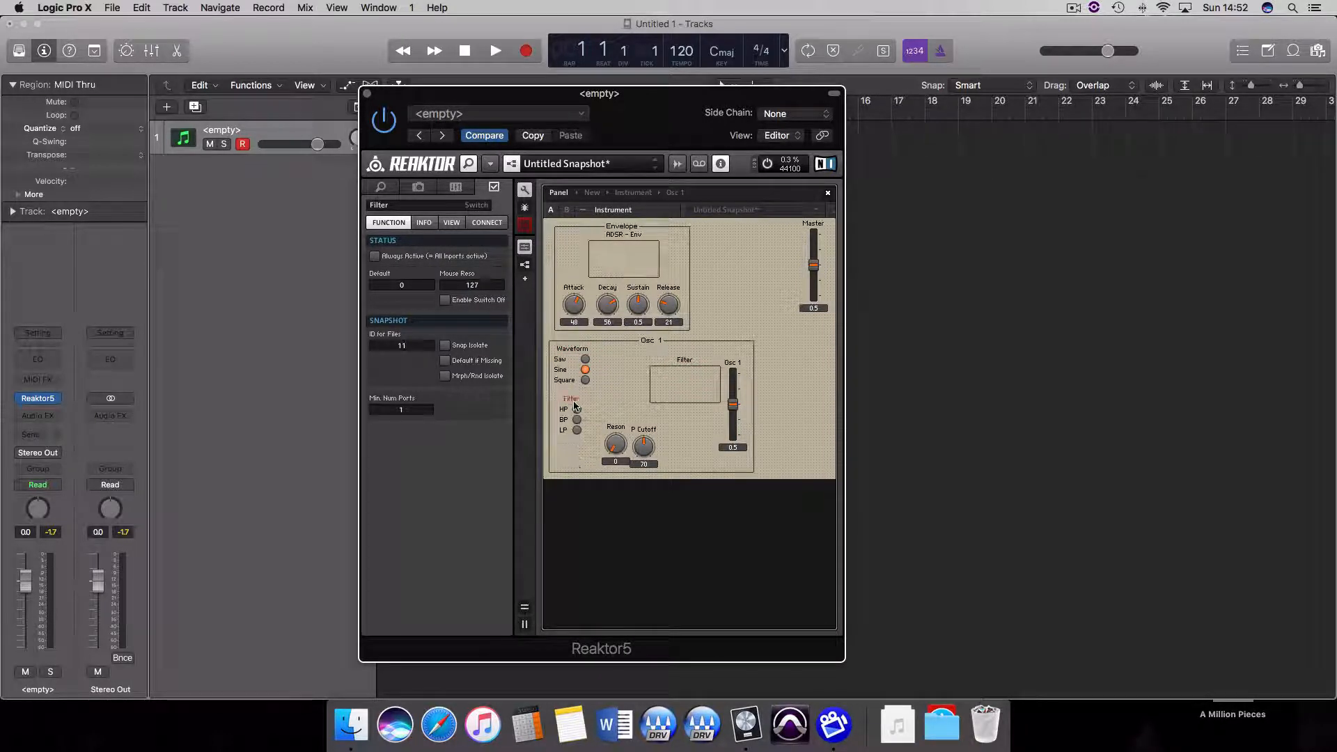
# Step: Line up the Filter switch beside the Waveform switch, with the filter display directly next to it
pyautogui.click(685, 364)
pyautogui.moveTo(685, 362); pyautogui.dragTo(662, 351)
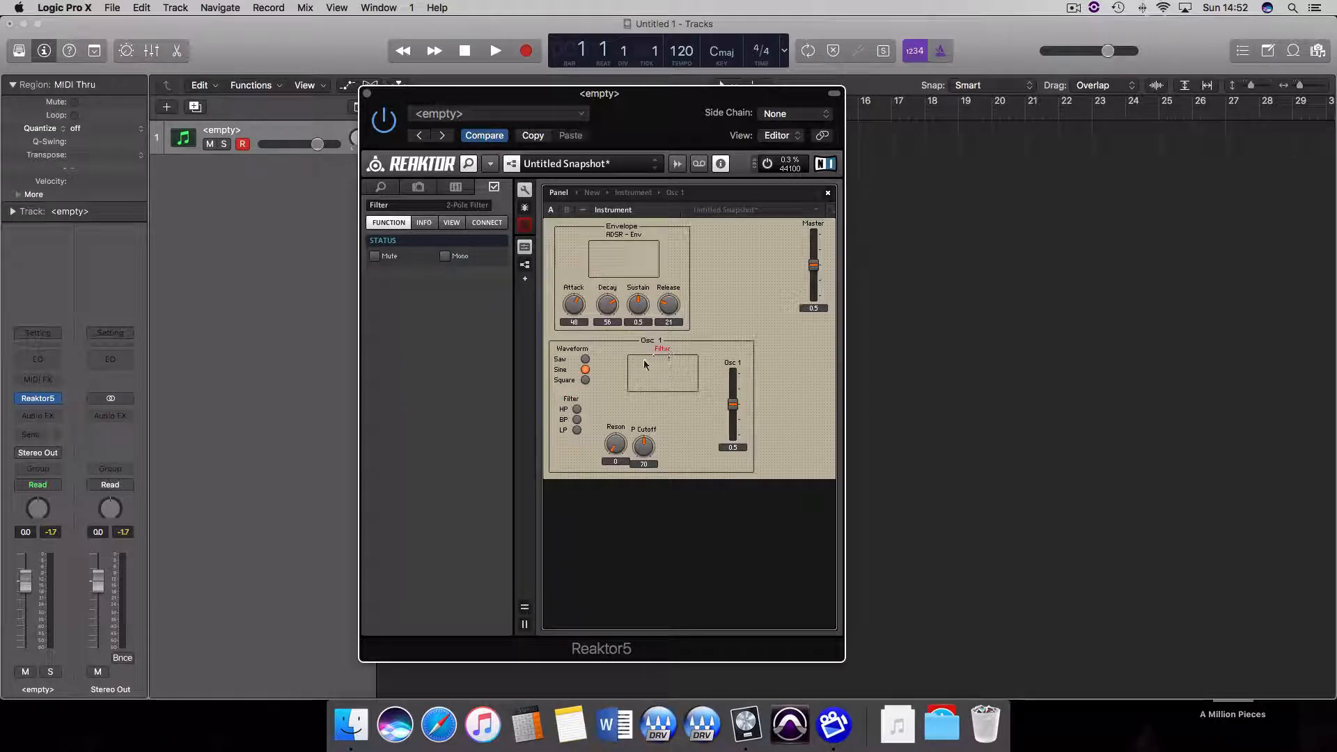
pyautogui.click(575, 404)
pyautogui.moveTo(575, 404); pyautogui.dragTo(667, 347)
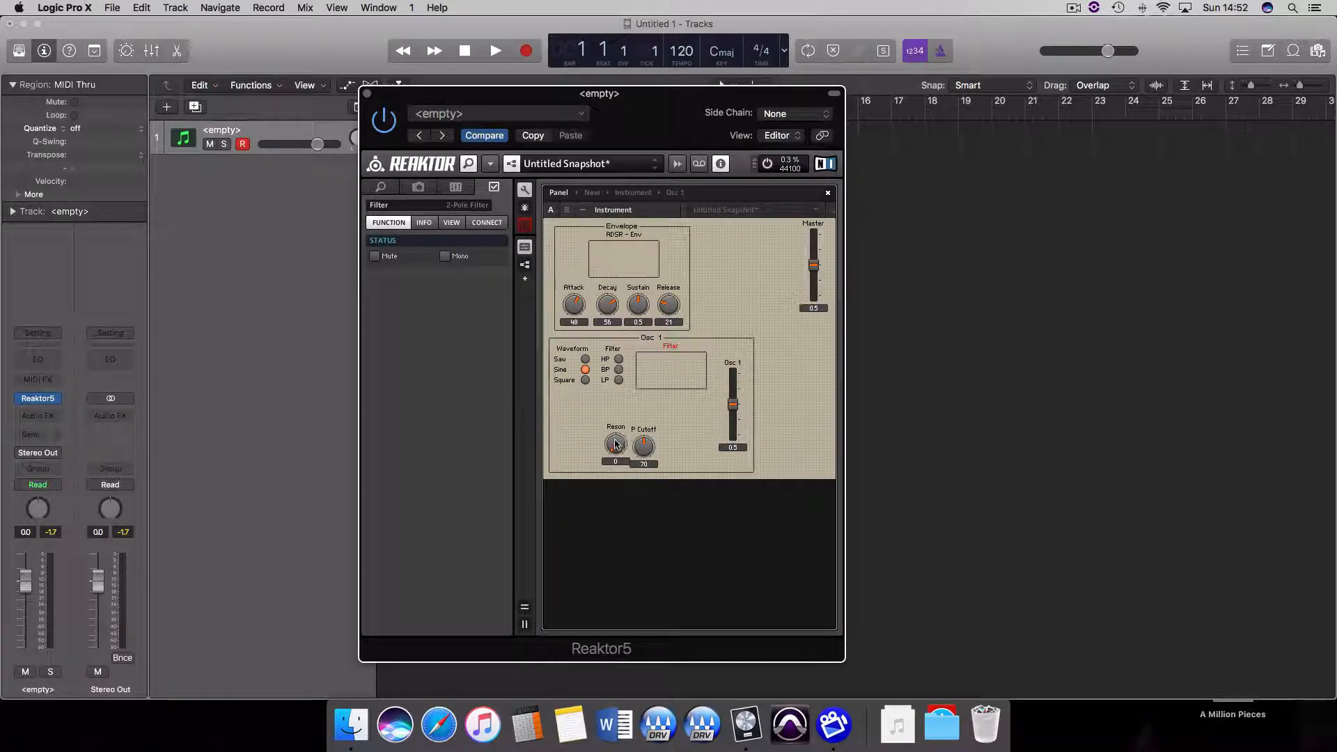
# Step: Place the Reson and P Cutoff knobs under the filter display, raise the Osc 1 fader level with the display and lock the panel
pyautogui.moveTo(615, 446); pyautogui.dragTo(652, 416)
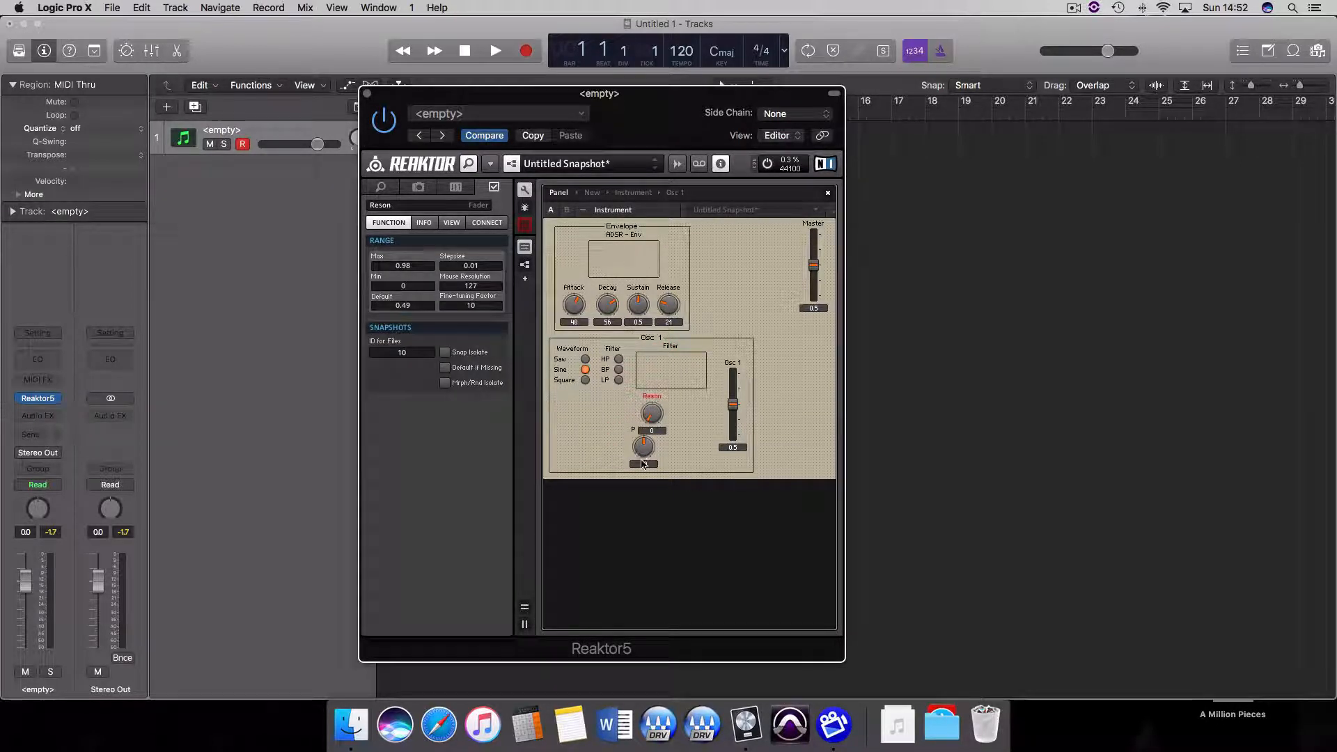
pyautogui.moveTo(642, 464); pyautogui.dragTo(686, 432)
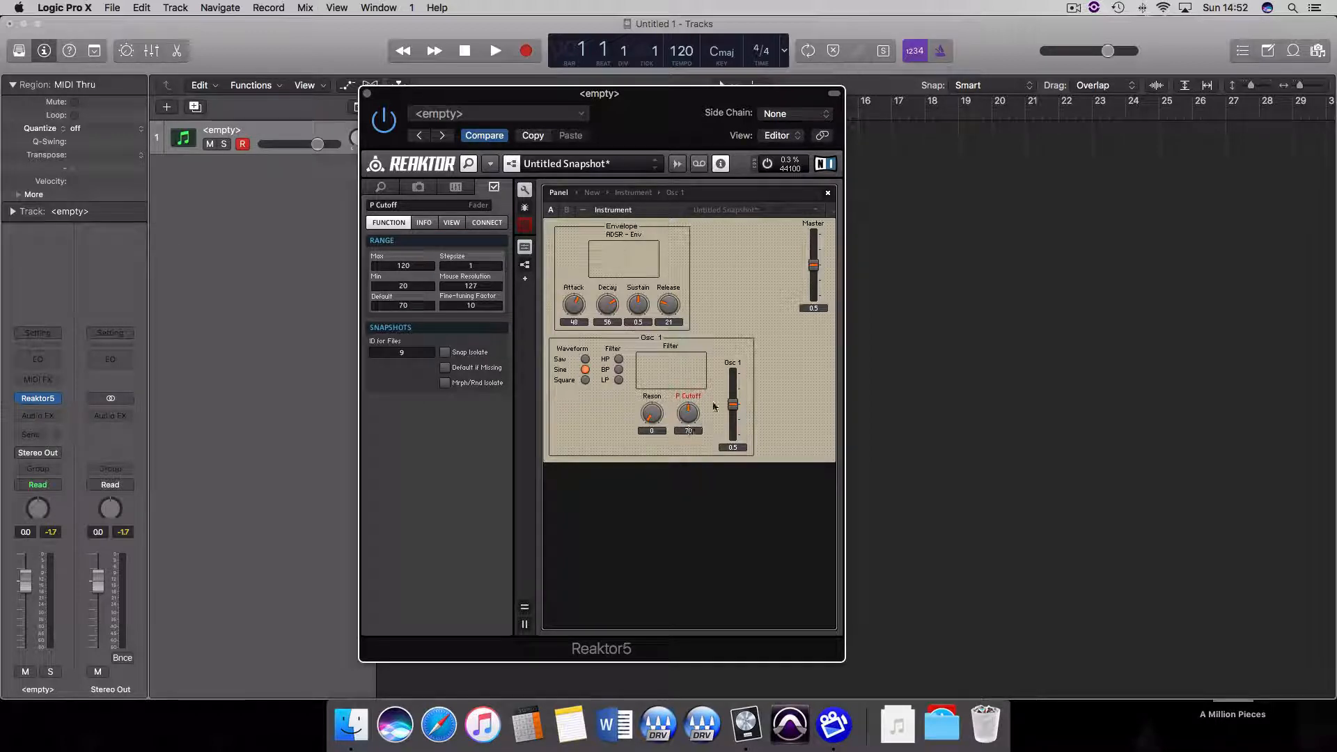
pyautogui.moveTo(735, 368); pyautogui.dragTo(734, 351)
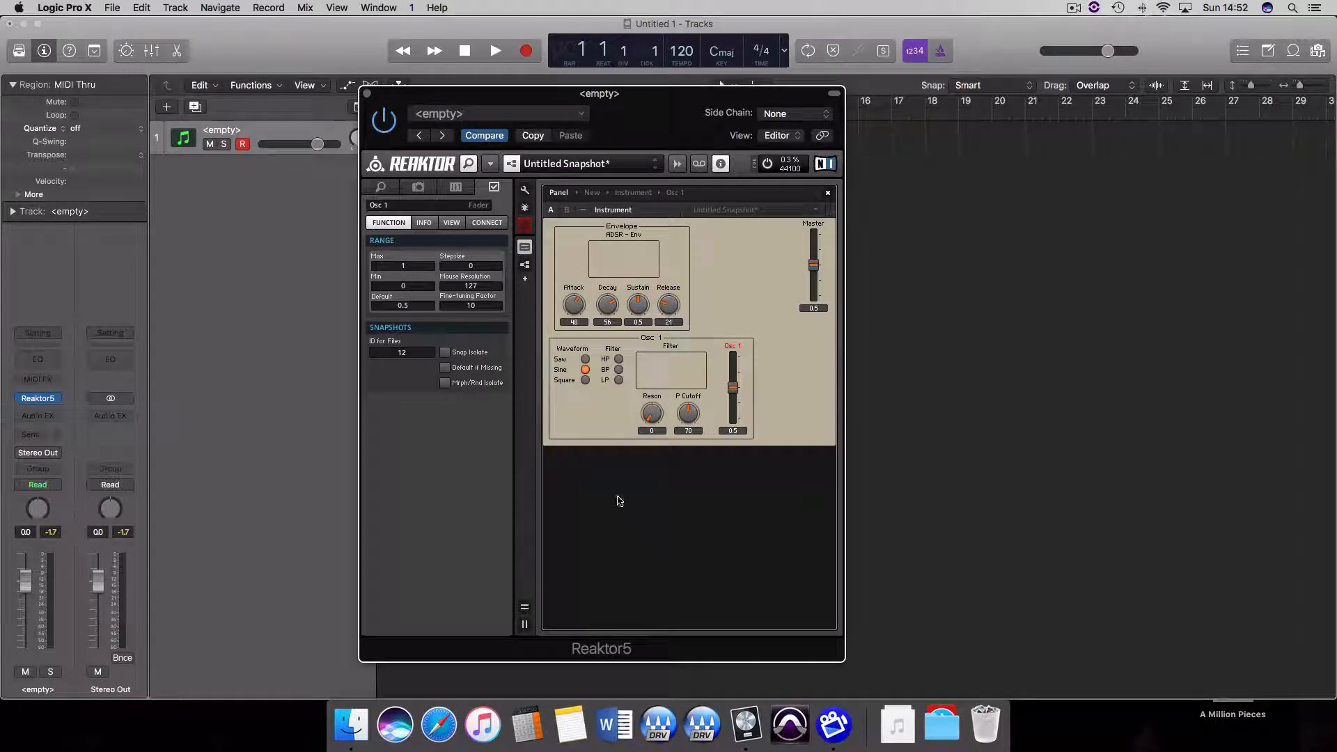
pyautogui.click(589, 376)
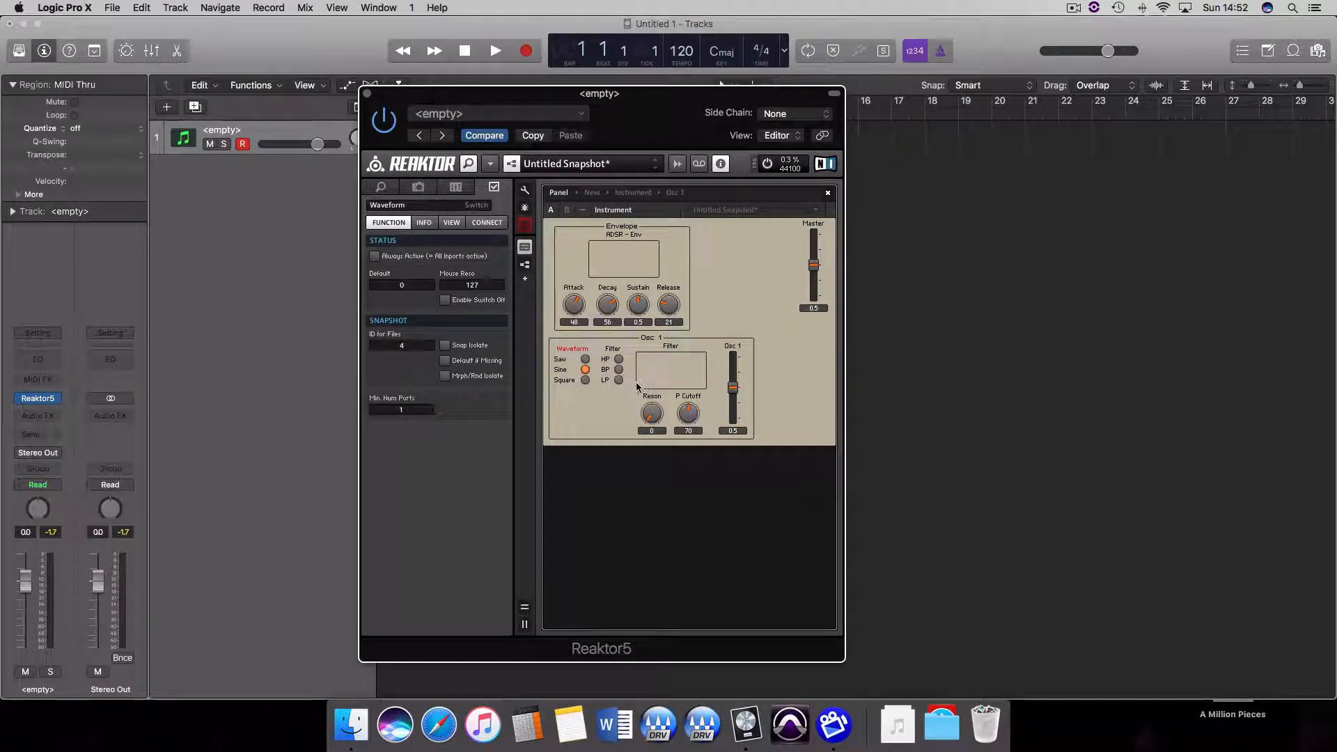
# Step: Set the Osc 1 Filter switch to HP and bring up the Musical Typing keyboard
pyautogui.click(619, 360)
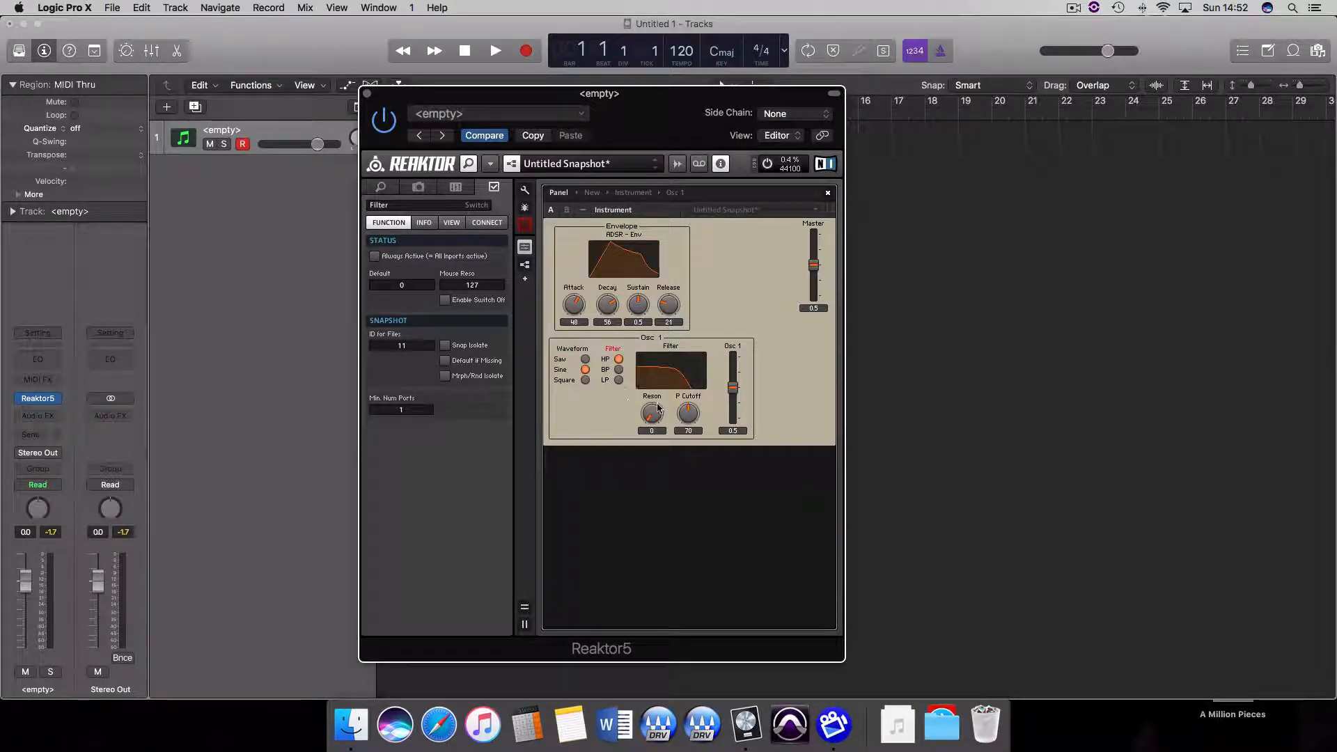
pyautogui.moveTo(673, 387)
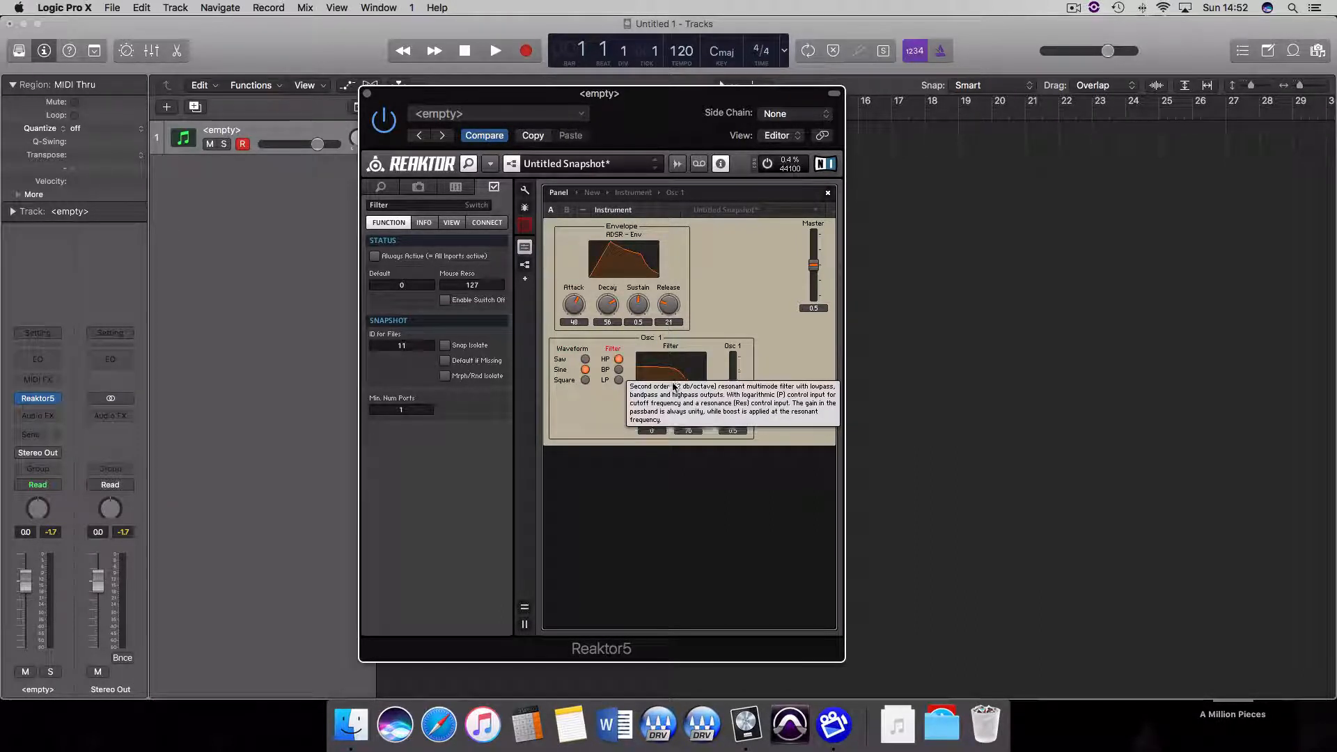
pyautogui.press('super+k')
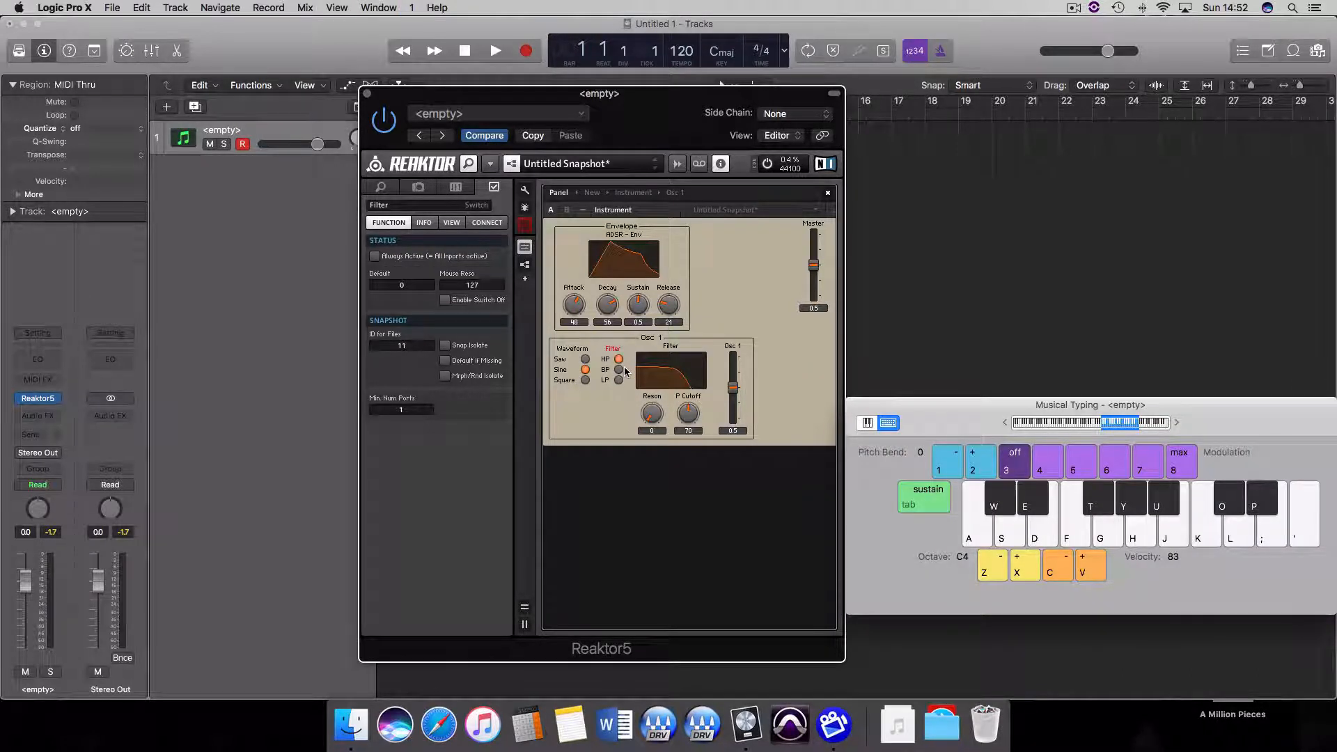
# Step: Play test notes while adjusting the Osc 1 filter, setting Reson to 0.98 and P Cutoff to 22
pyautogui.press('g')
pyautogui.press('g')
pyautogui.moveTo(693, 419); pyautogui.dragTo(660, 321)
pyautogui.press('g')
pyautogui.press('g')
pyautogui.moveTo(692, 421); pyautogui.dragTo(691, 428)
pyautogui.press('g')
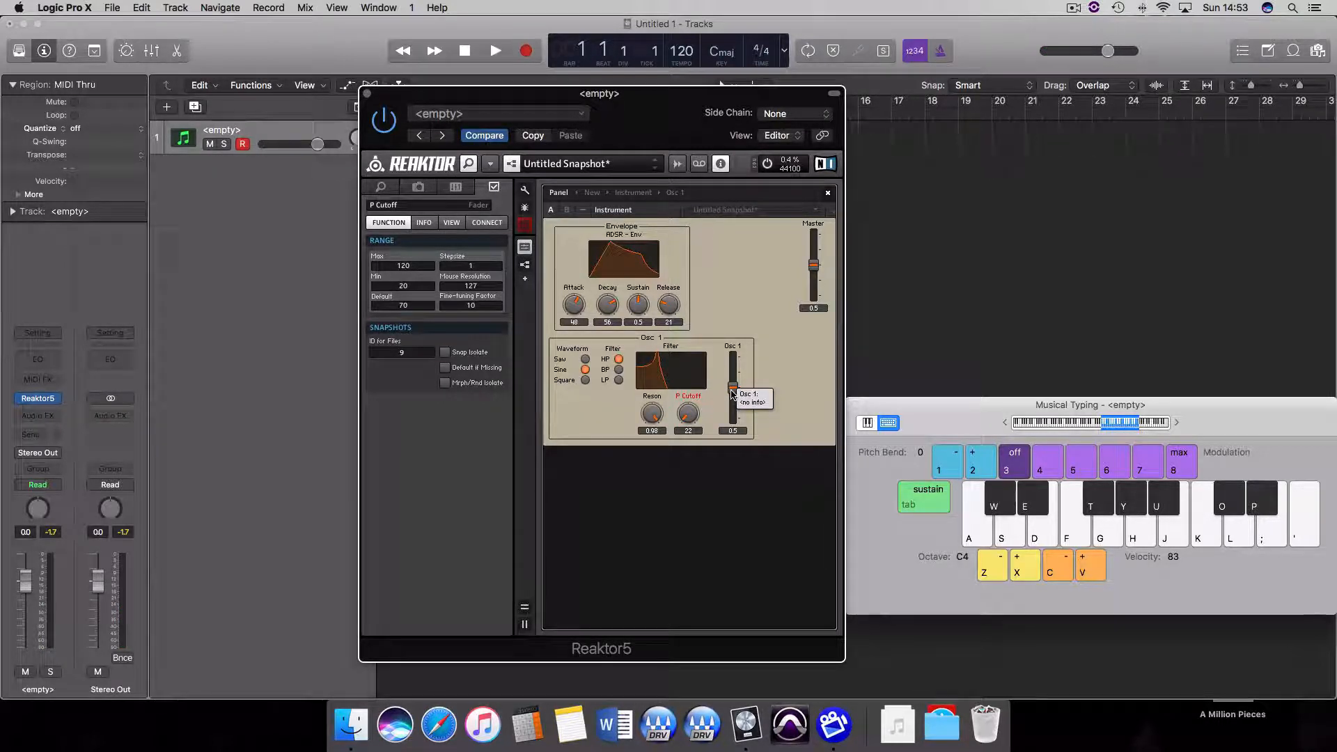
# Step: Try out both level faders with test notes, setting Osc 1 to about 0.49 and Master to about 0.48
pyautogui.moveTo(732, 394); pyautogui.dragTo(795, 400)
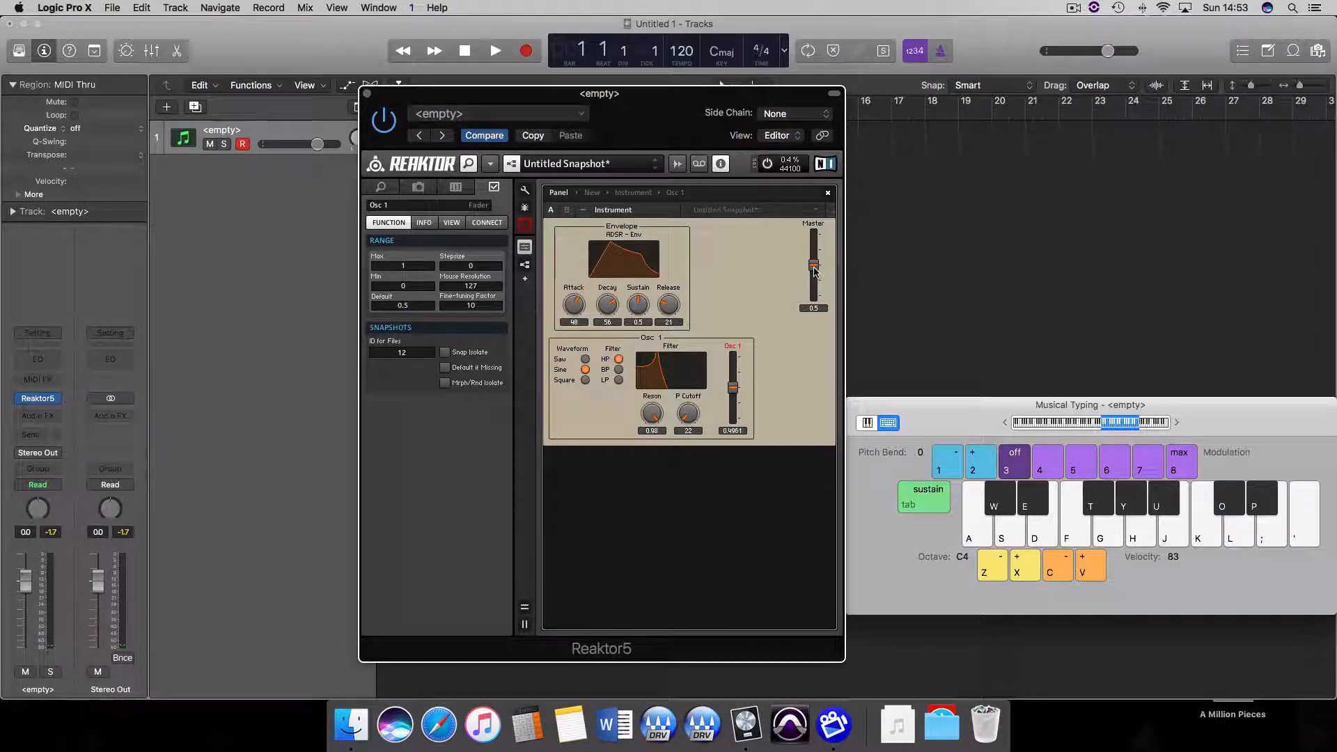
pyautogui.press('c')
pyautogui.moveTo(815, 271)
pyautogui.mouseDown()
pyautogui.moveTo(814, 226)
pyautogui.moveTo(813, 316)
pyautogui.moveTo(817, 229)
pyautogui.moveTo(818, 272)
pyautogui.mouseUp()
pyautogui.press('f')
pyautogui.press('f')
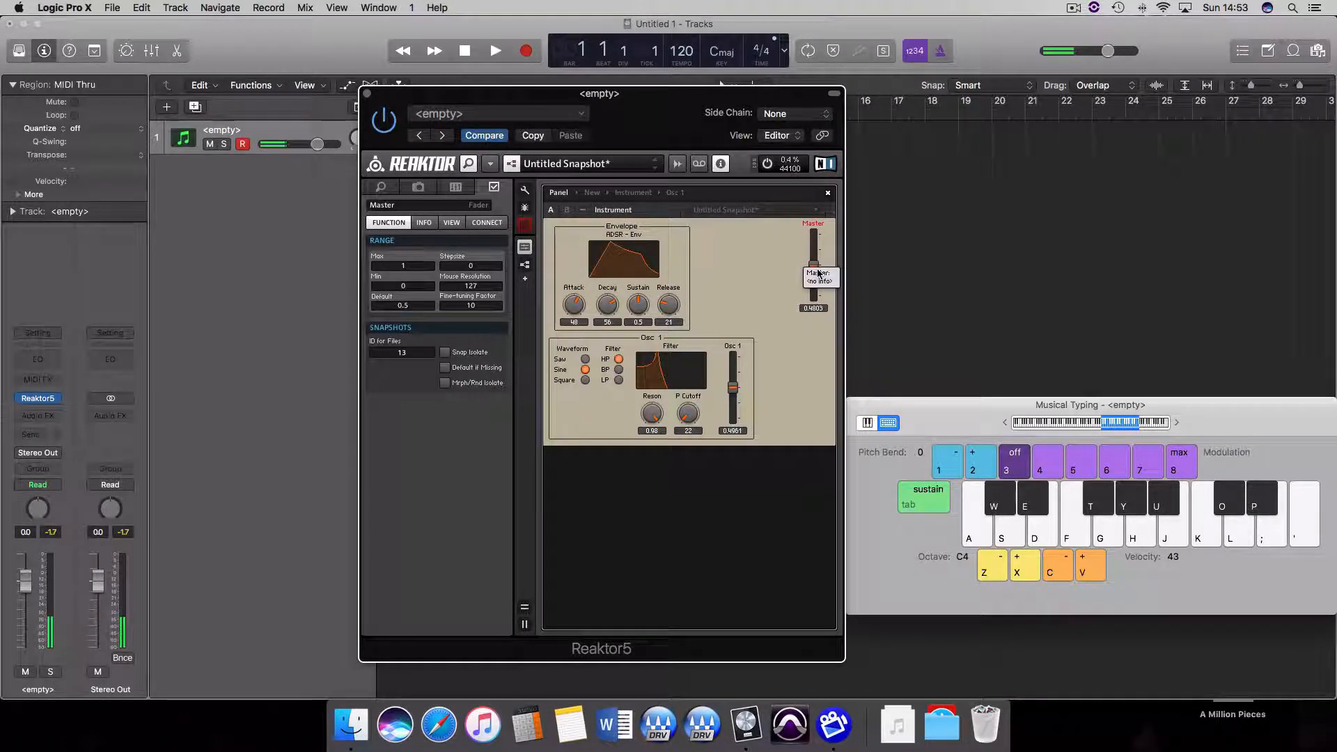
pyautogui.click(791, 399)
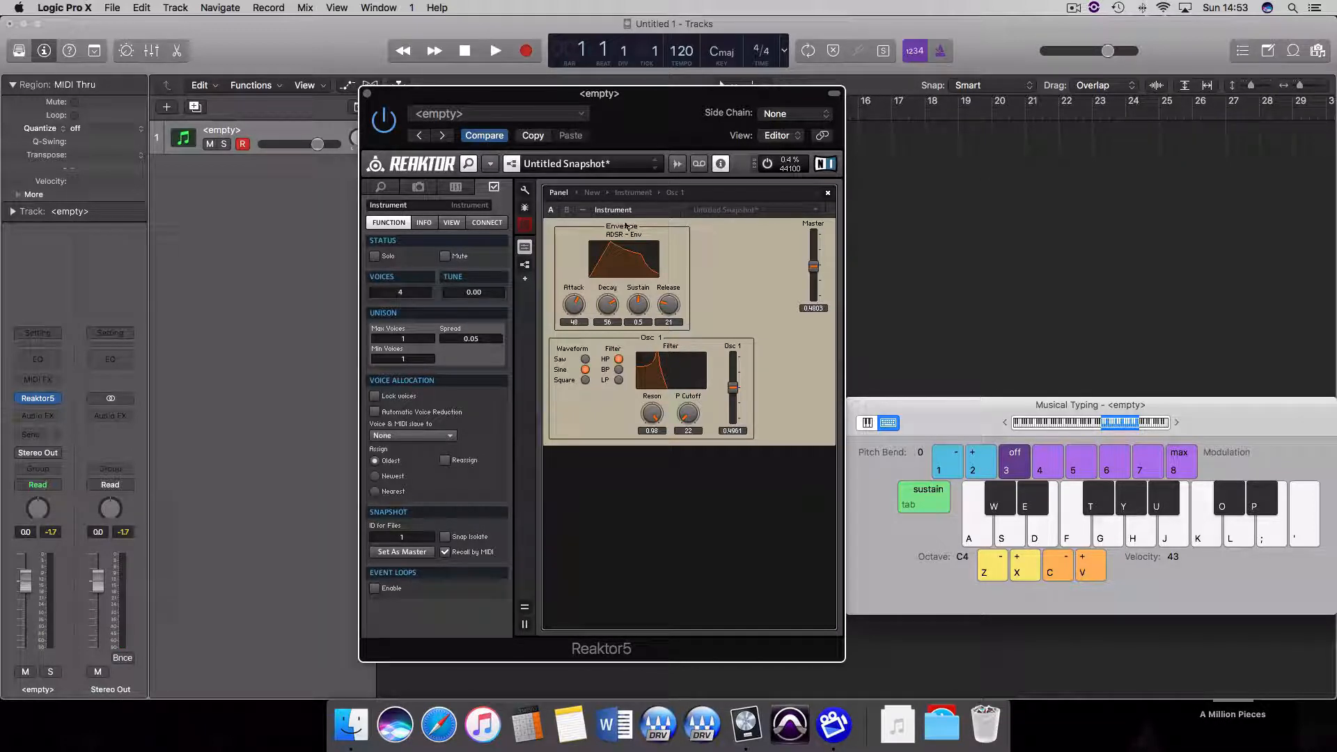
pyautogui.click(813, 227)
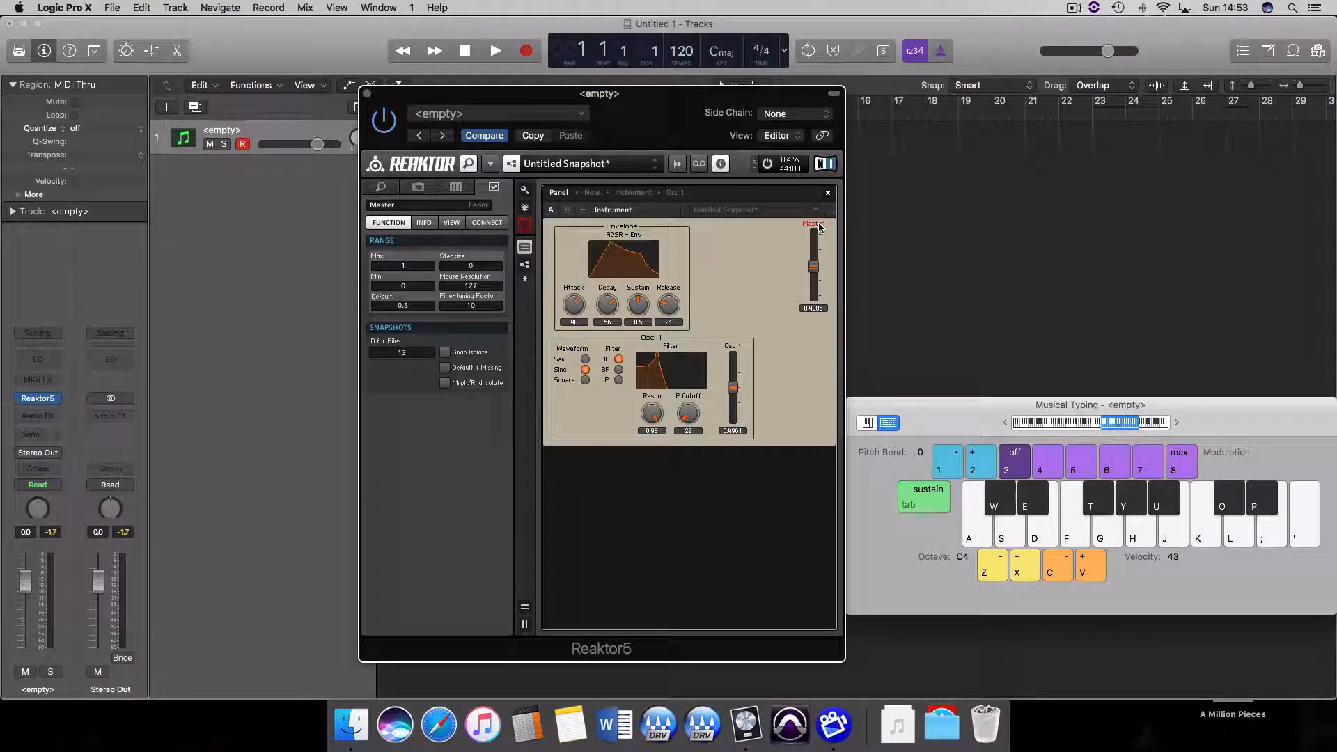
pyautogui.click(763, 261)
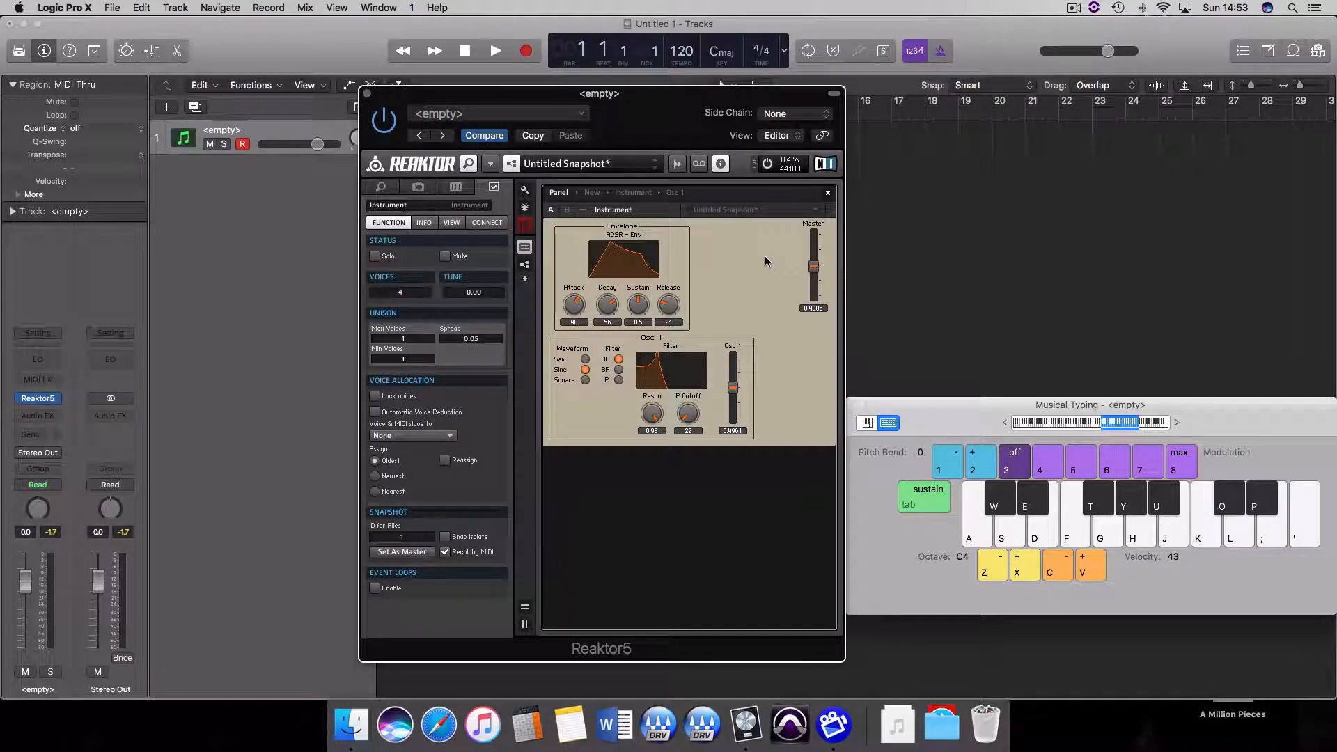
pyautogui.moveTo(687, 348)
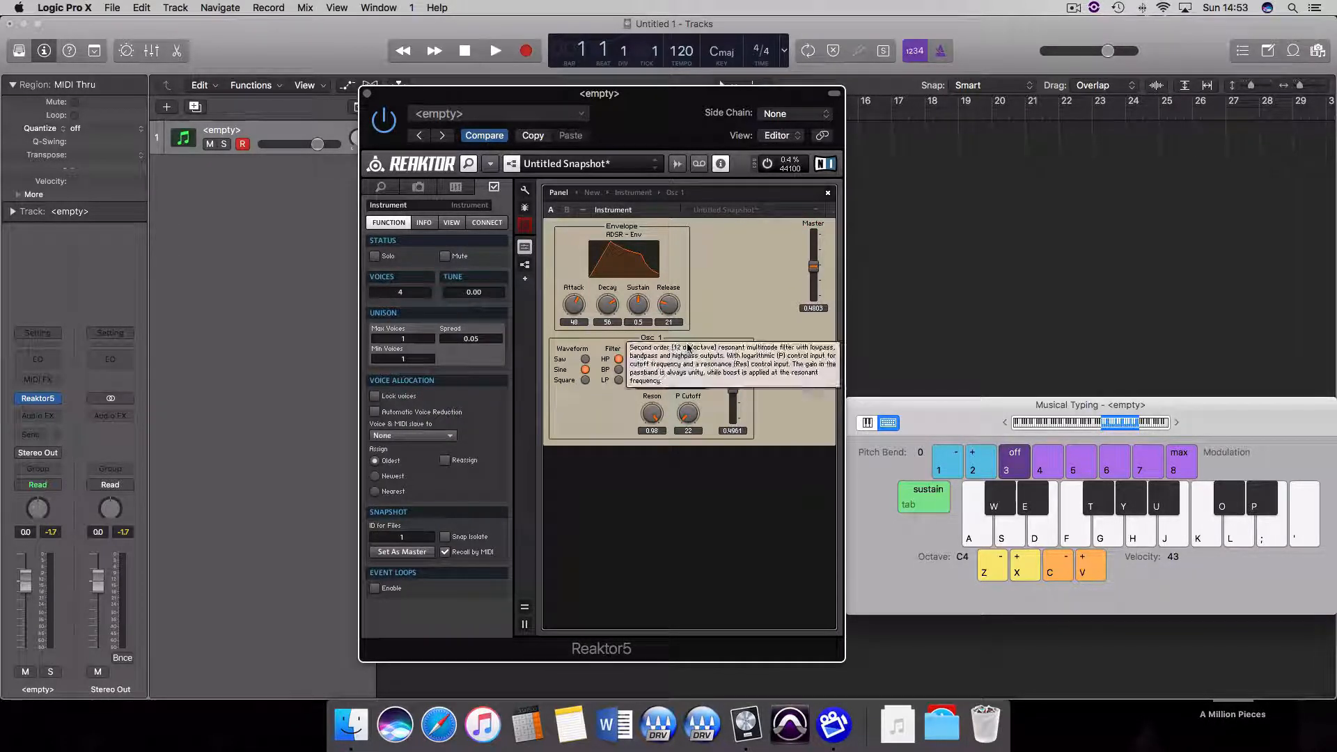
# Step: Duplicate the Osc 1 macro in the Instrument structure and place the copy directly beneath the original
pyautogui.click(633, 192)
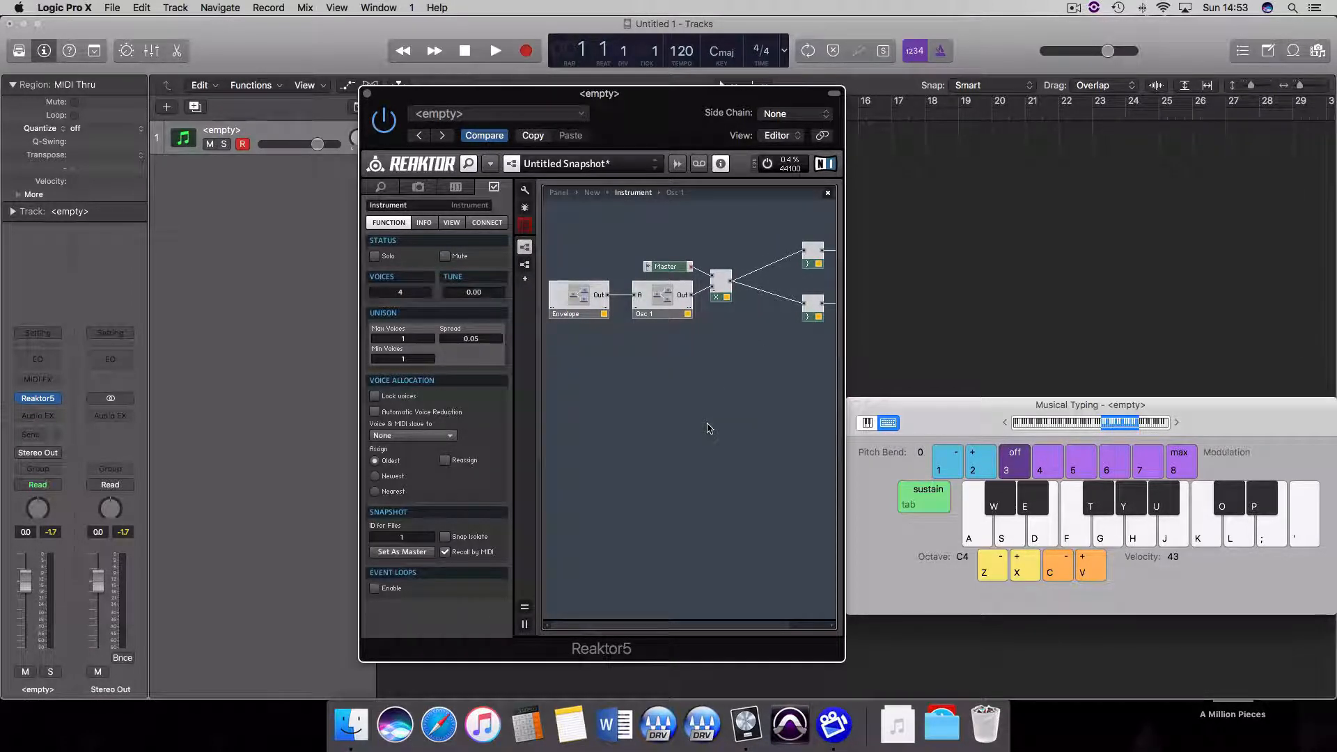
pyautogui.click(664, 314)
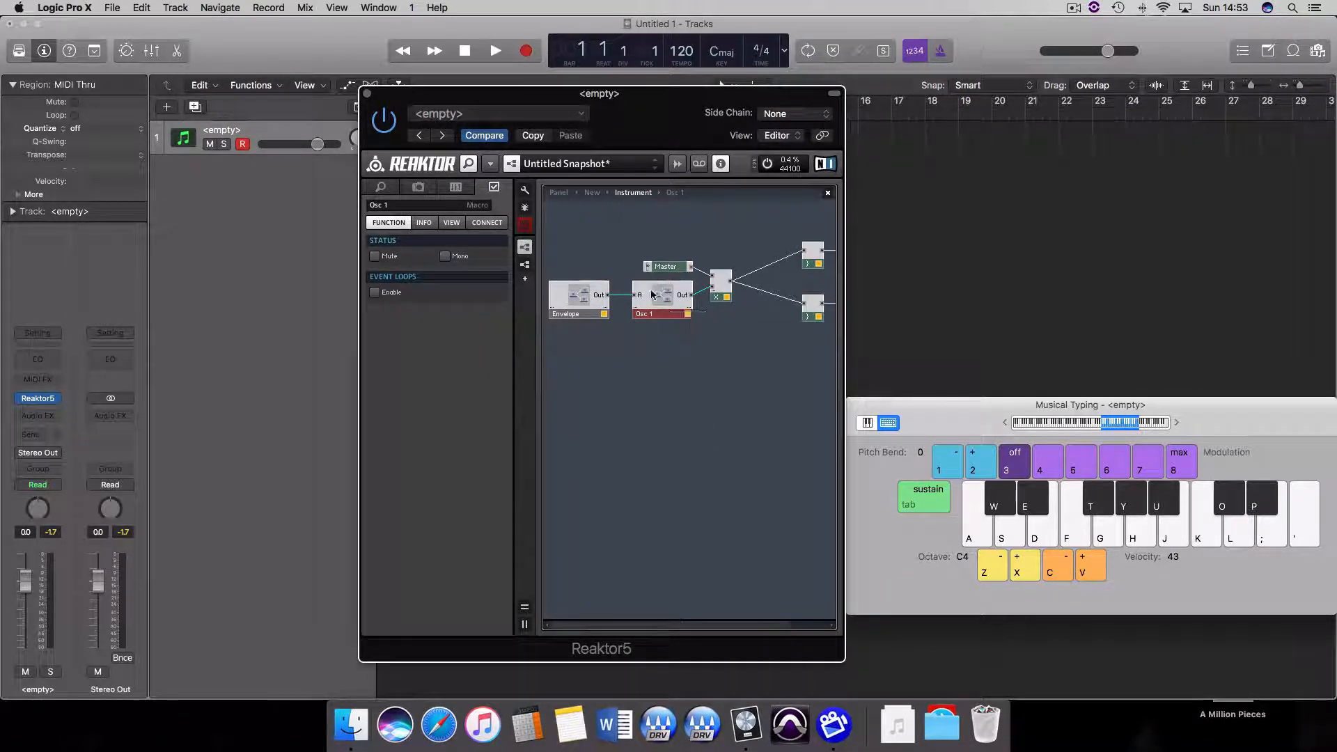
pyautogui.rightClick(668, 311)
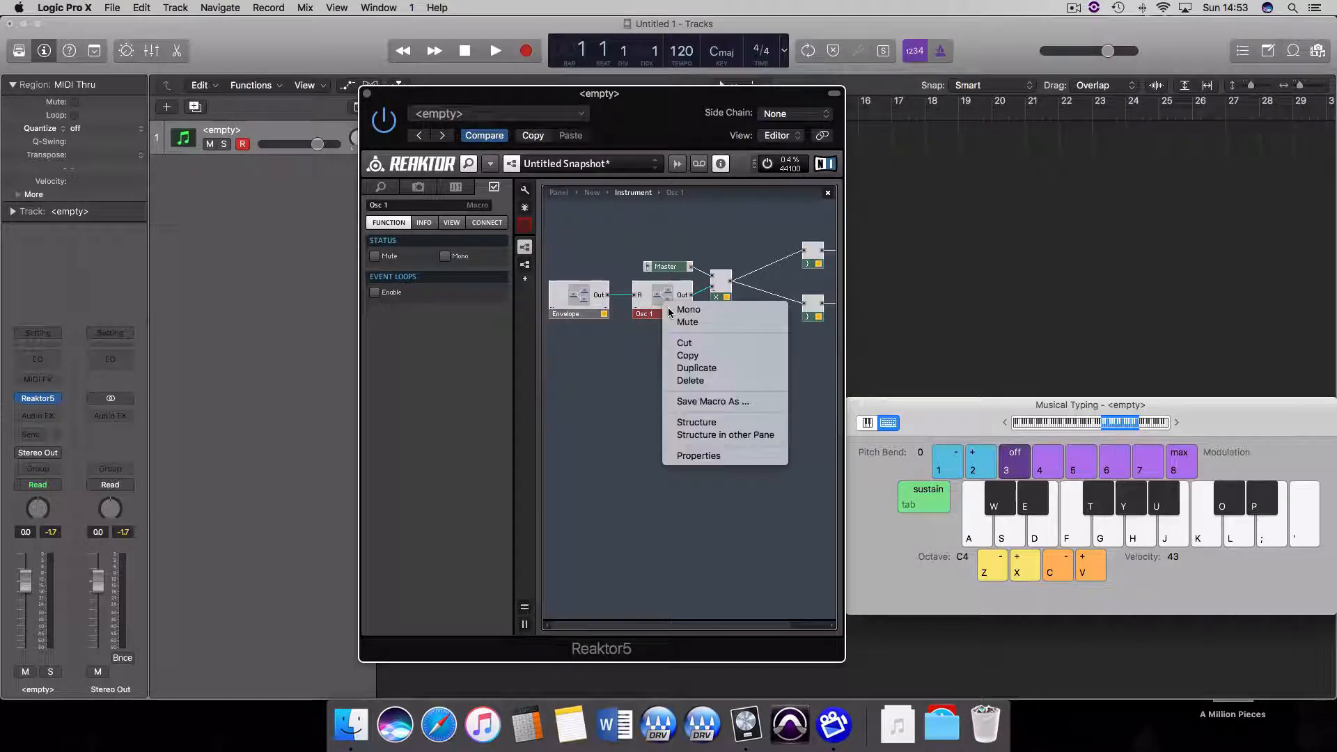
pyautogui.click(694, 368)
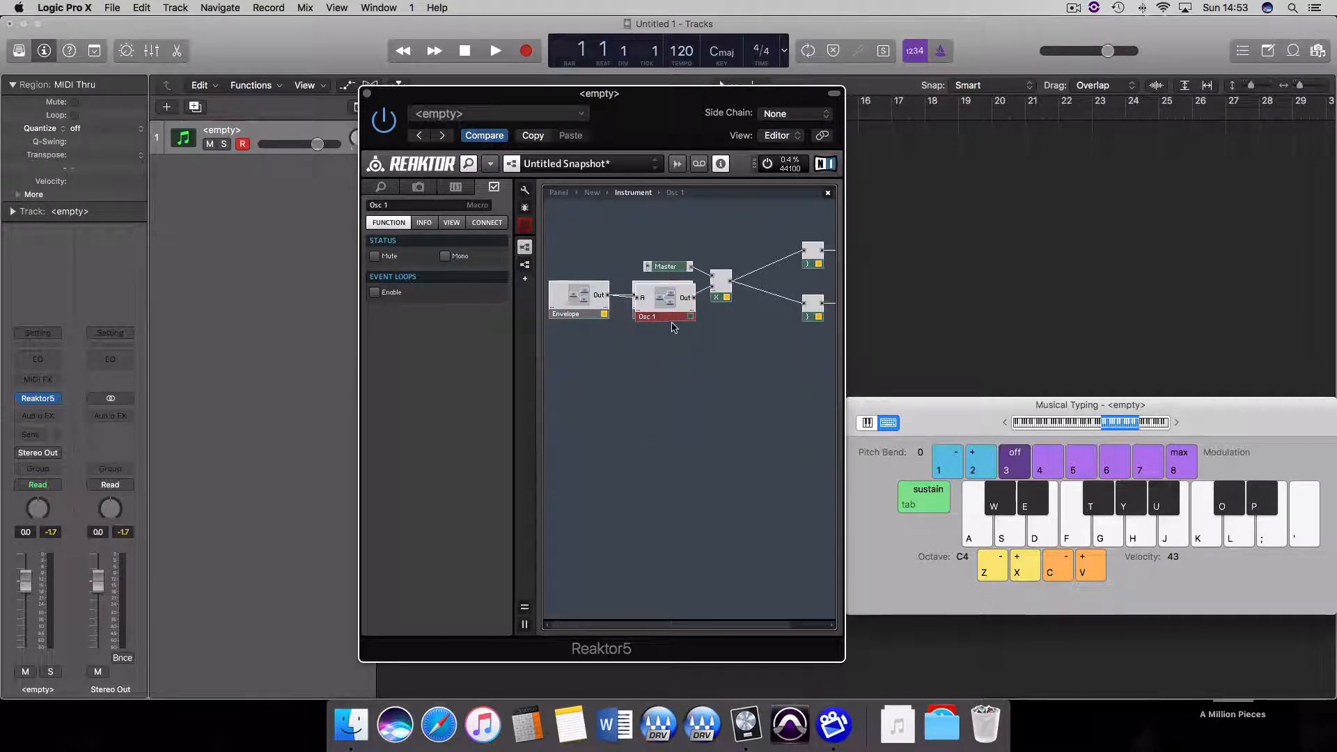
pyautogui.moveTo(671, 323); pyautogui.dragTo(669, 376)
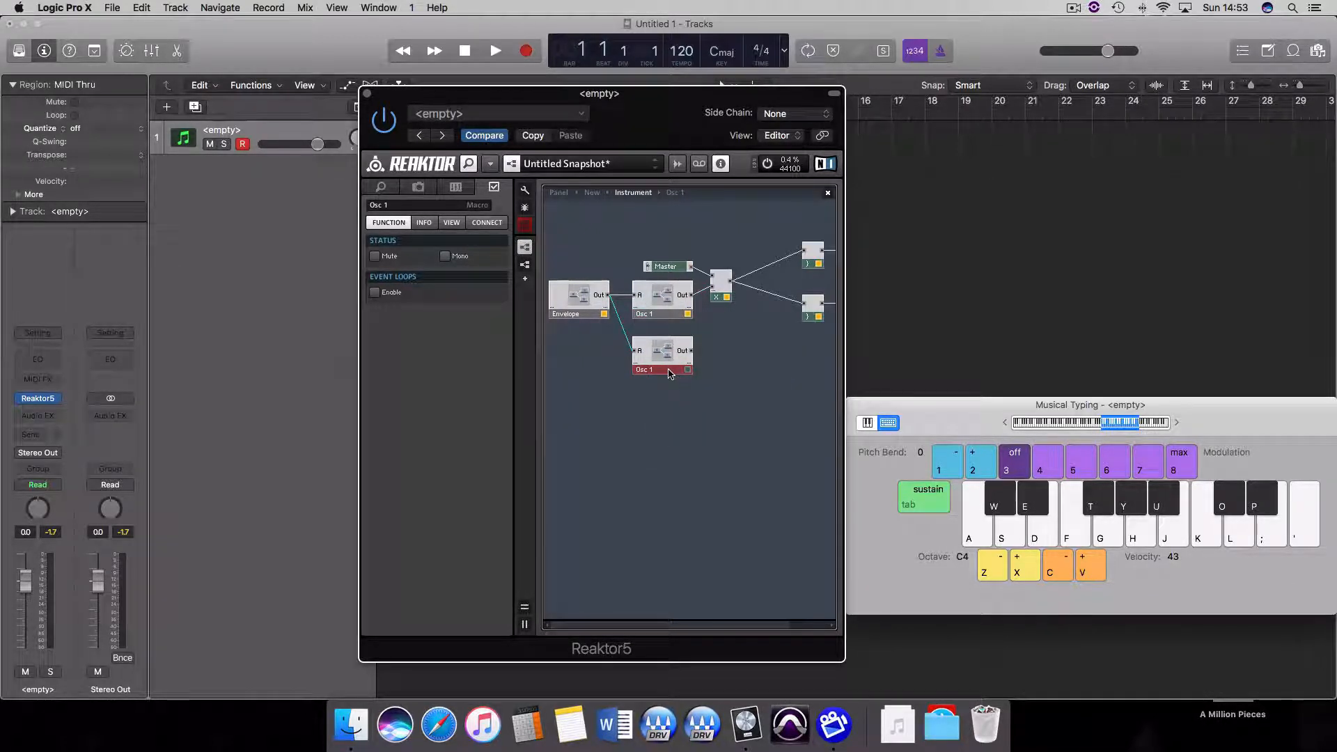
# Step: Rename the duplicated macro as Osc 2 and close the Musical Typing keyboard
pyautogui.click(408, 206)
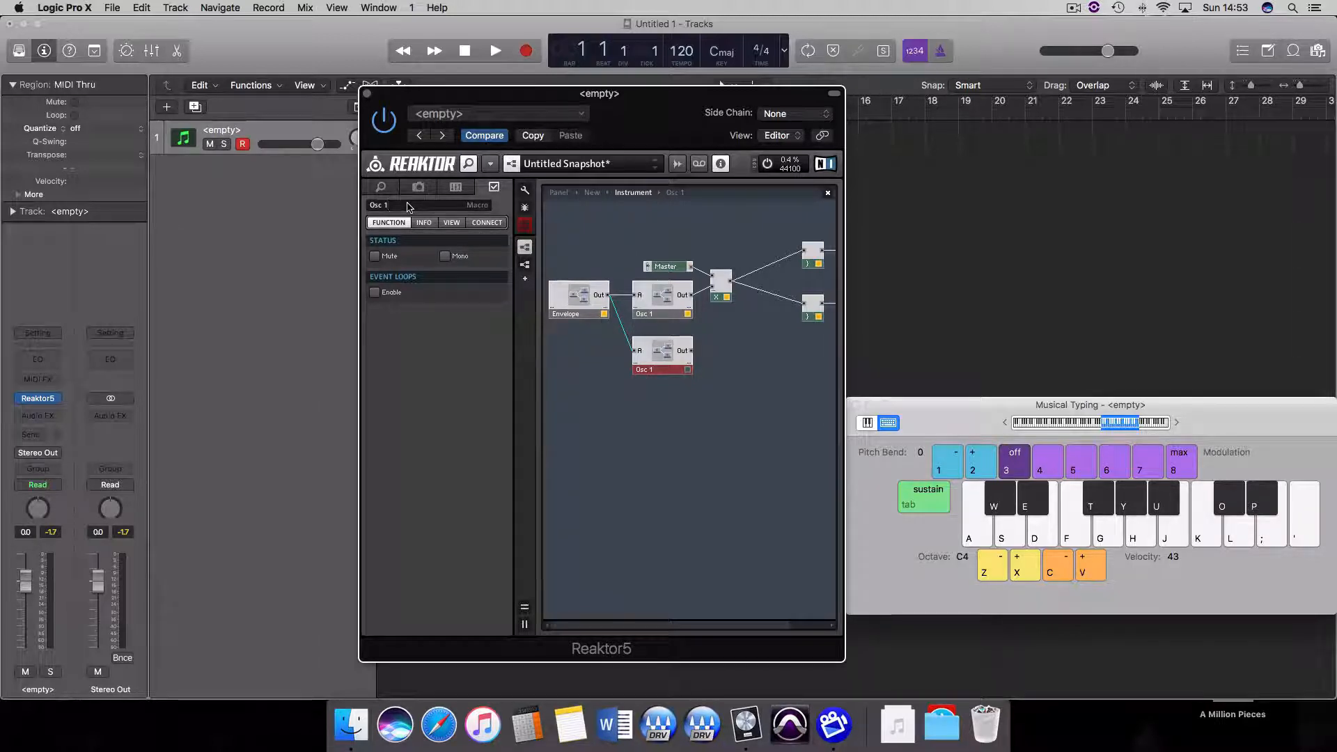
pyautogui.press('BackSpace')
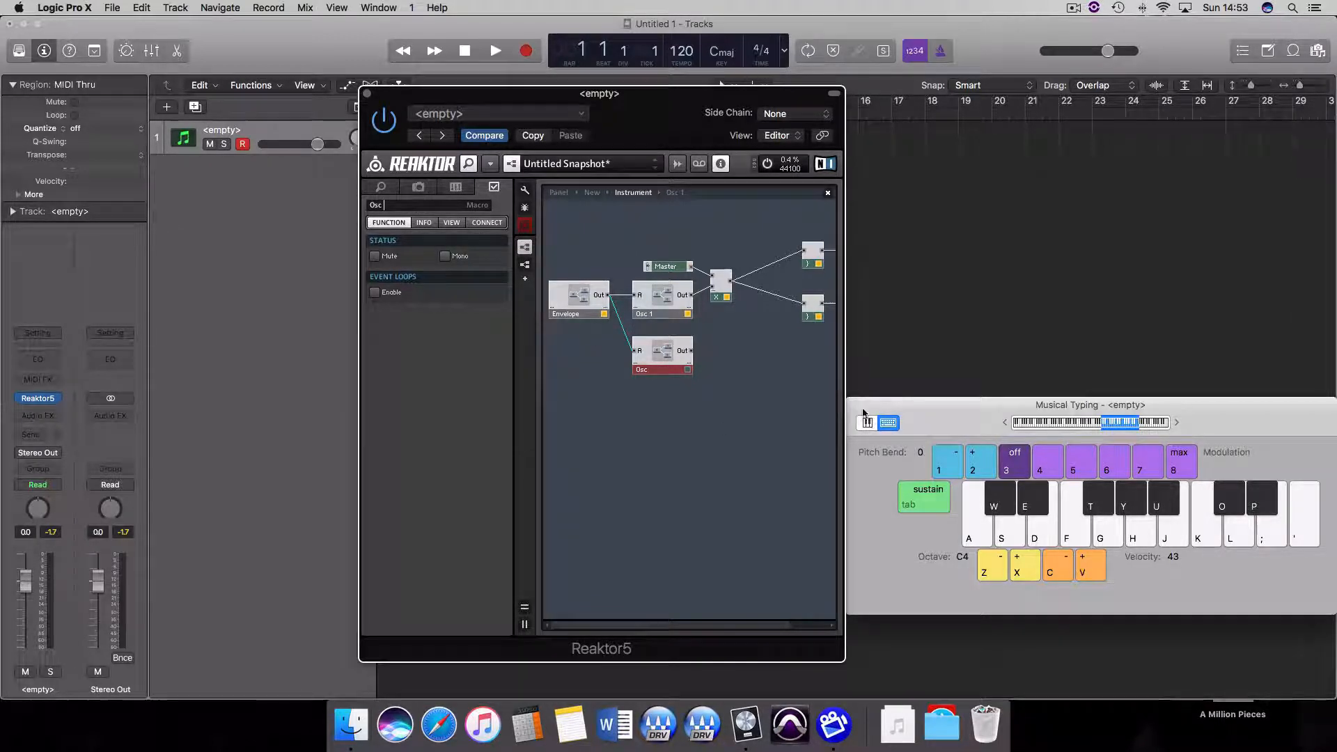
pyautogui.click(861, 409)
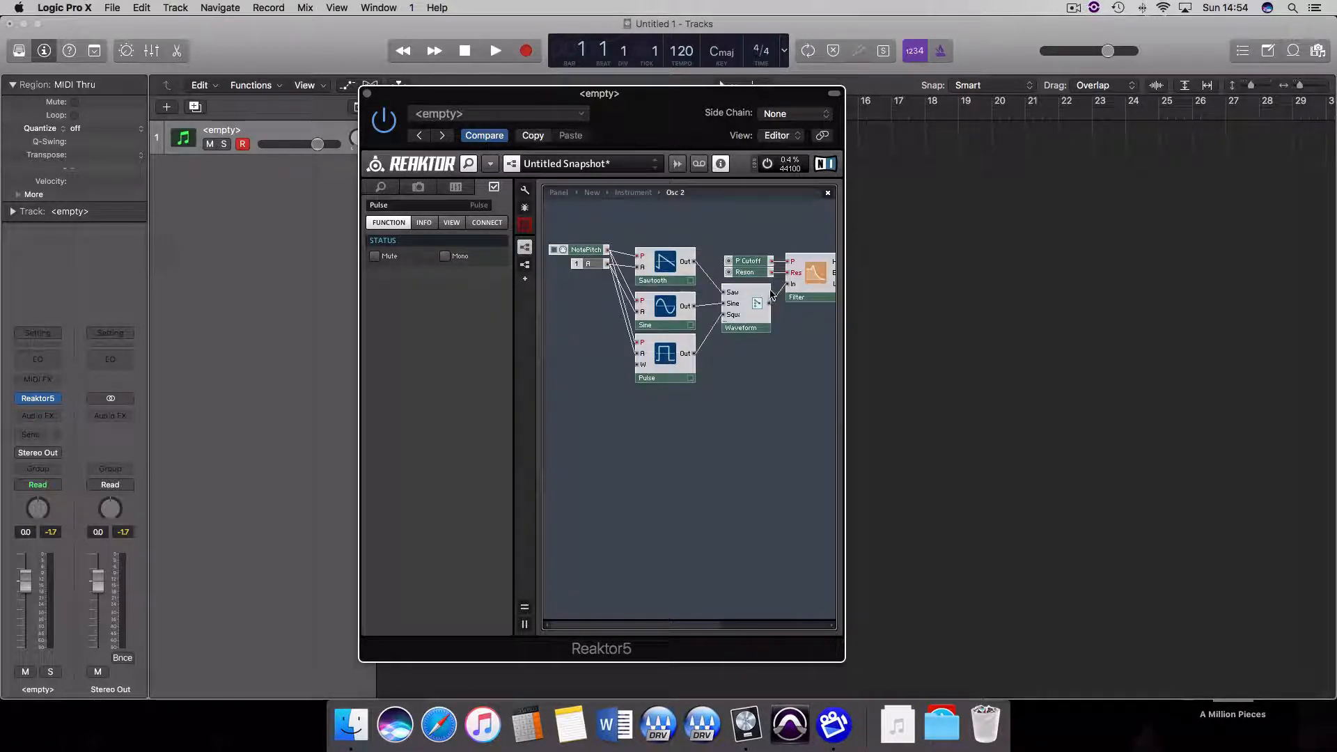
# Step: Rename the level fader inside the Osc 2 macro as Osc 2 and return to the Instrument structure
pyautogui.hscroll(5, 771, 296)
pyautogui.click(696, 241)
pyautogui.click(402, 206)
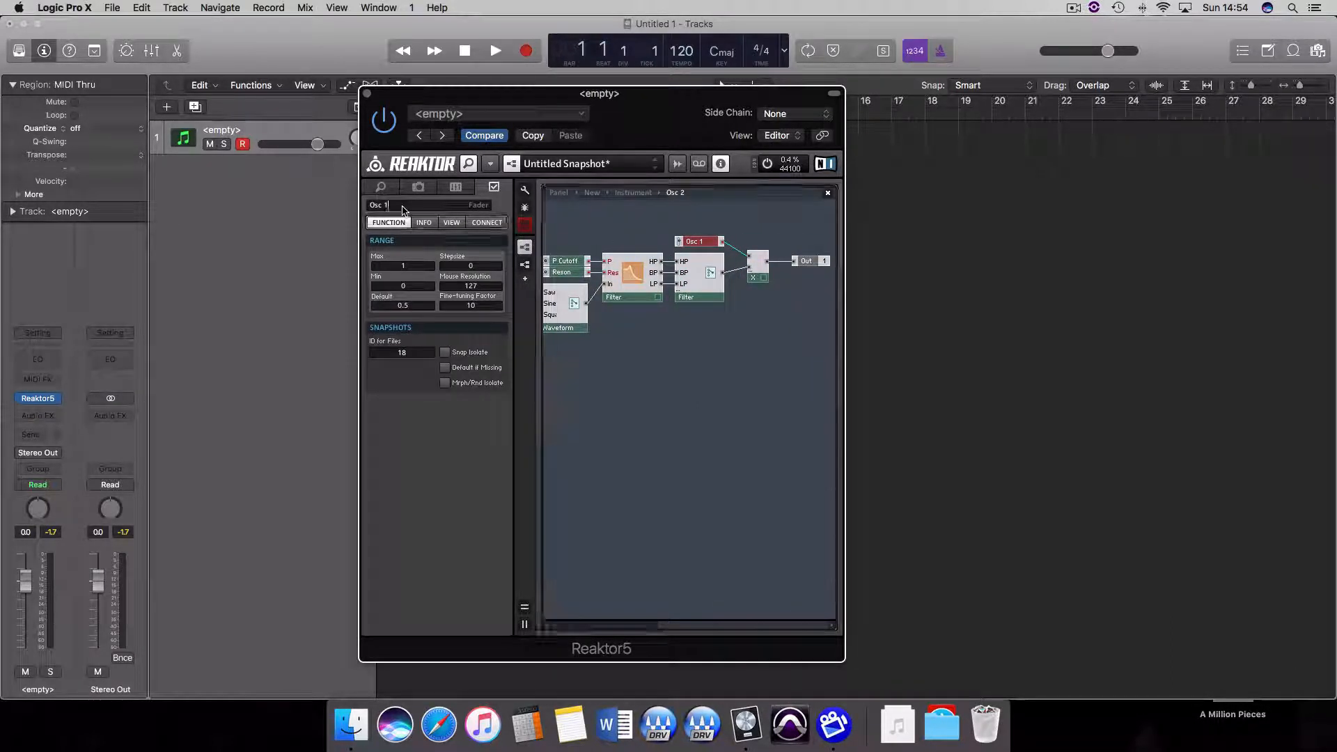
pyautogui.press('BackSpace')
pyautogui.write('2')
pyautogui.press('Return')
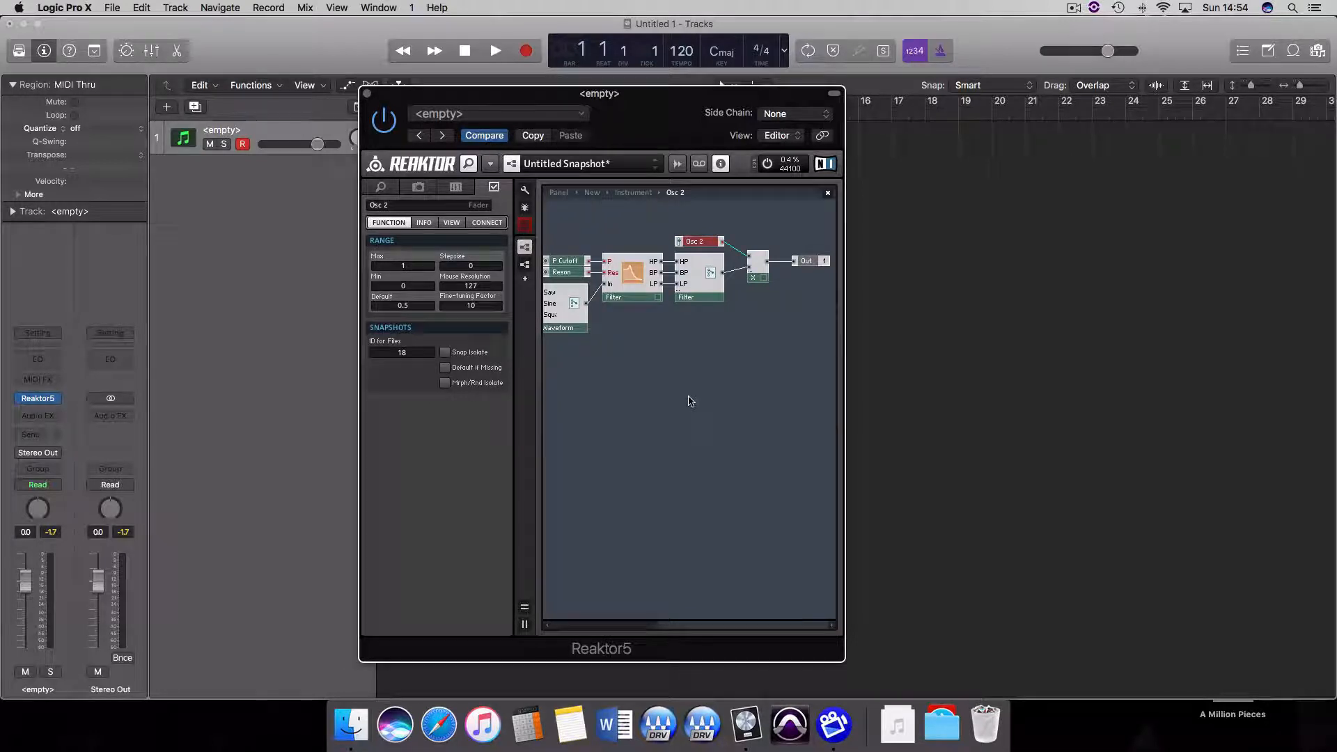
pyautogui.doubleClick(689, 401)
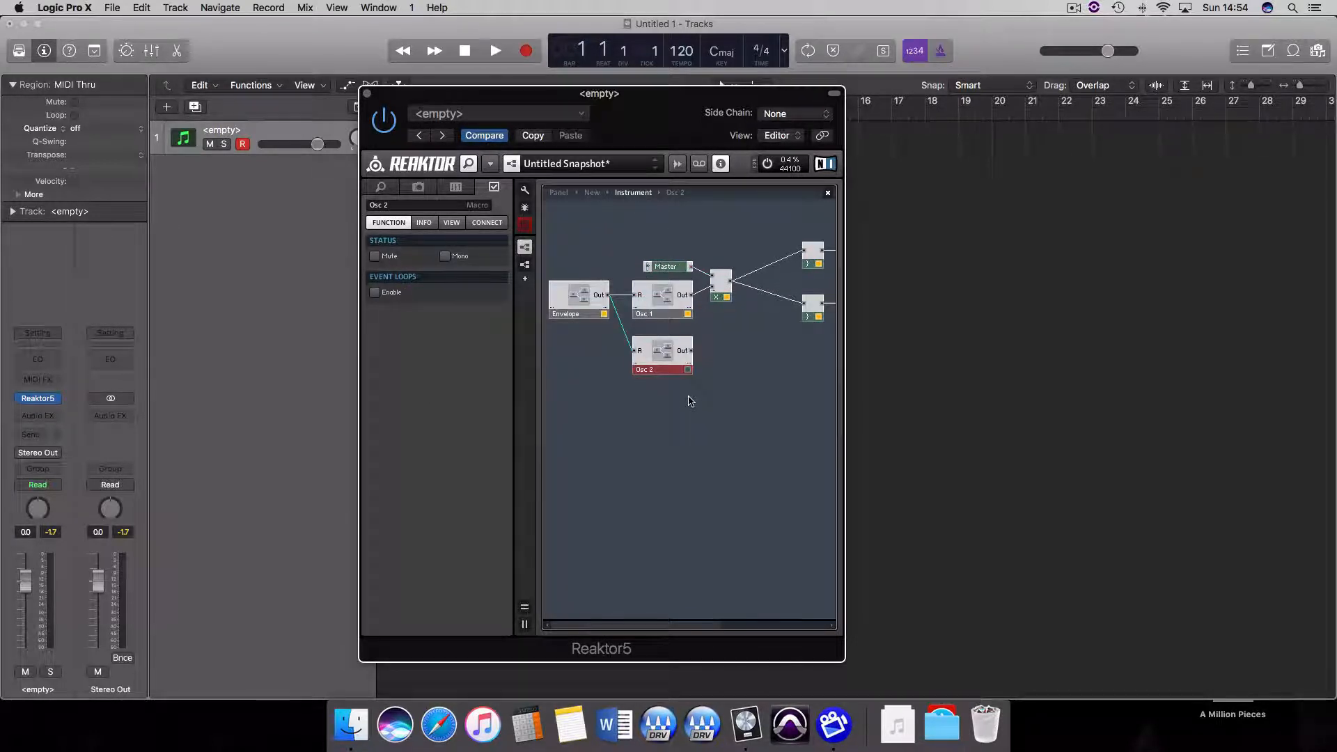
pyautogui.rightClick(651, 403)
pyautogui.moveTo(734, 420)
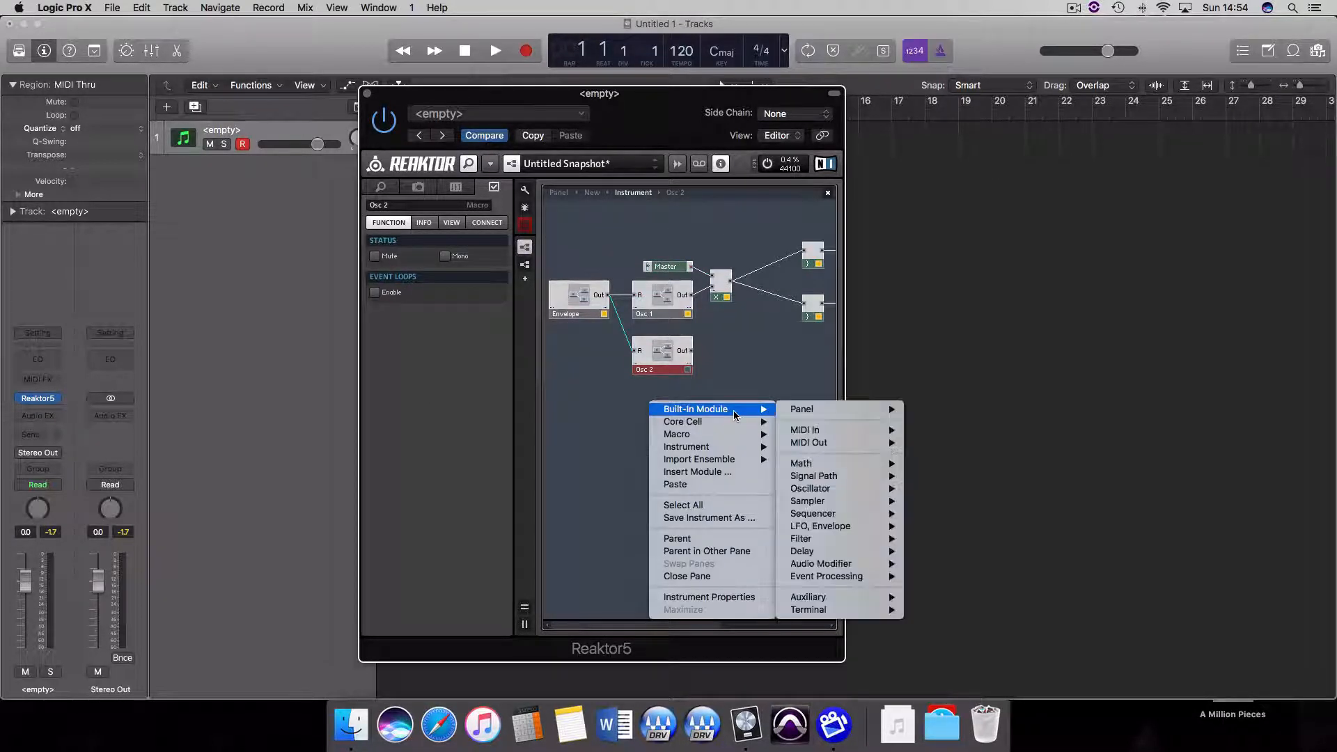
pyautogui.click(734, 356)
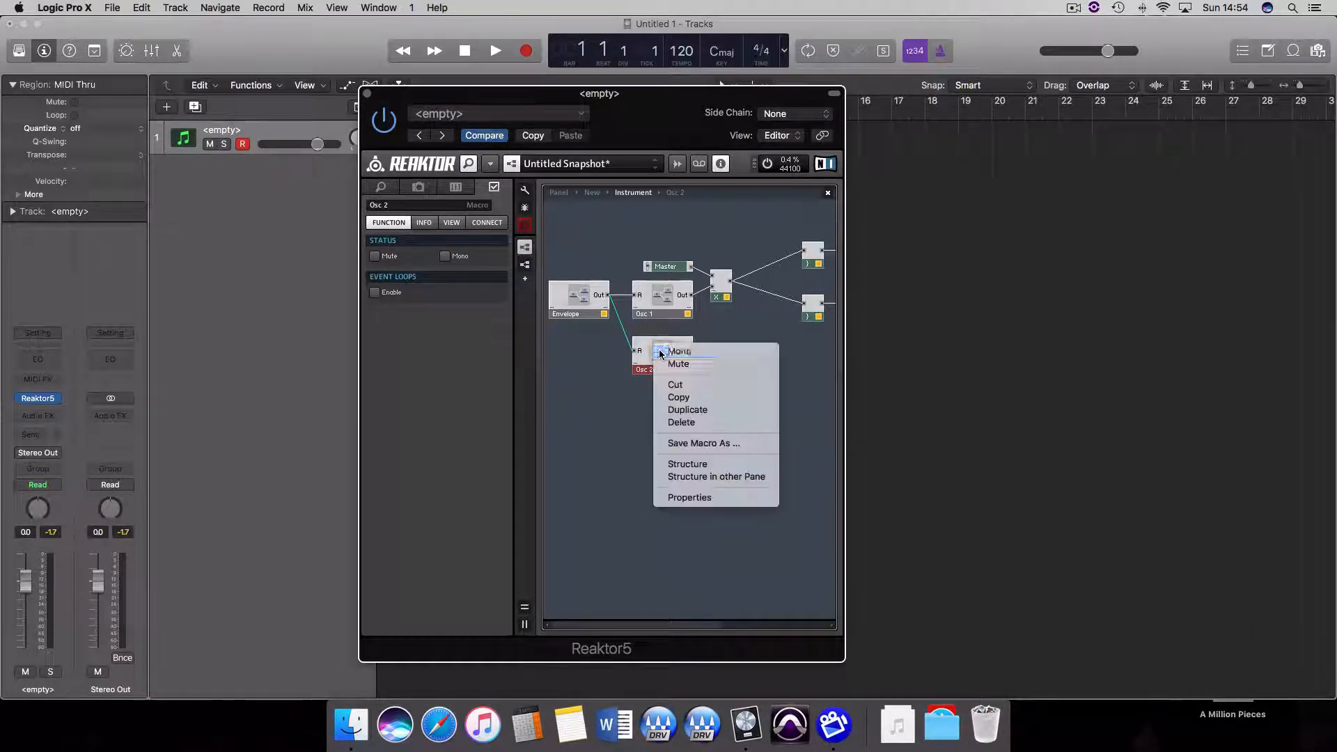
# Step: Duplicate the Osc 2 macro, place the copy beneath it and rename it as Osc 3
pyautogui.rightClick(655, 345)
pyautogui.click(686, 409)
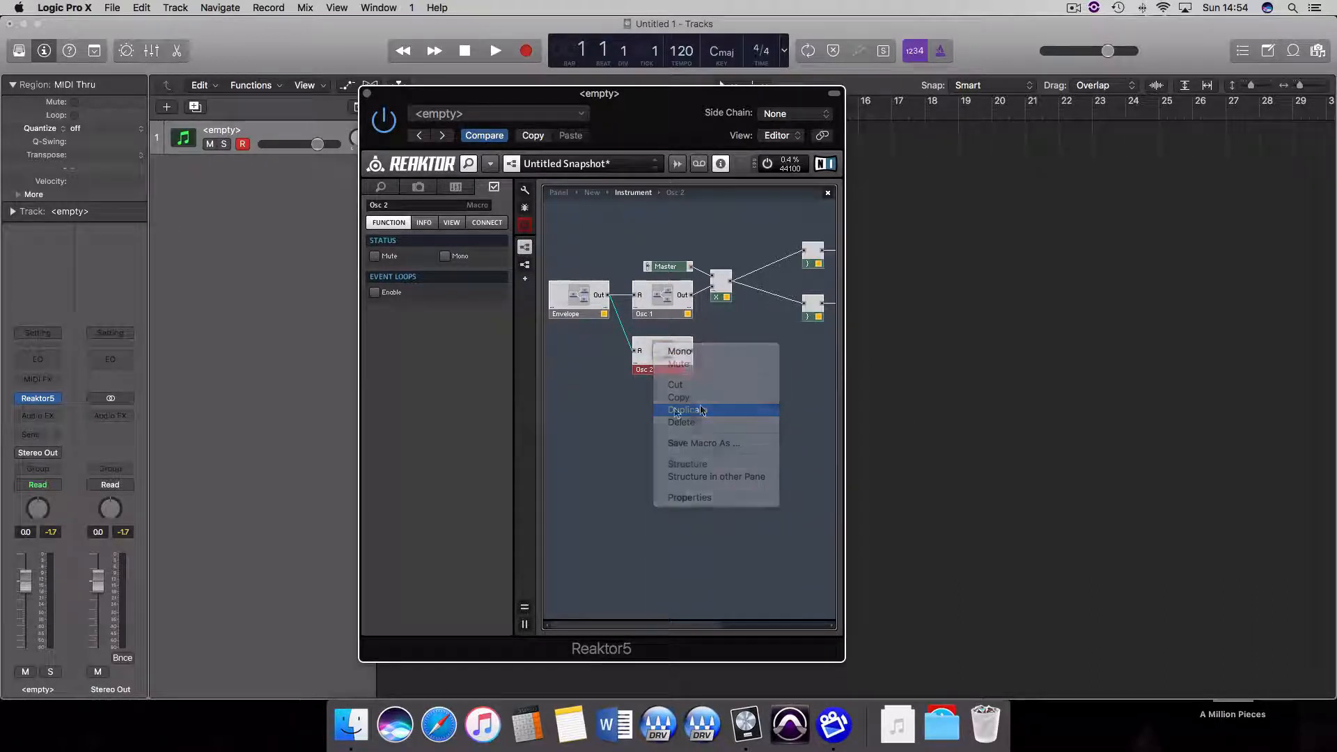
pyautogui.moveTo(660, 371); pyautogui.dragTo(662, 426)
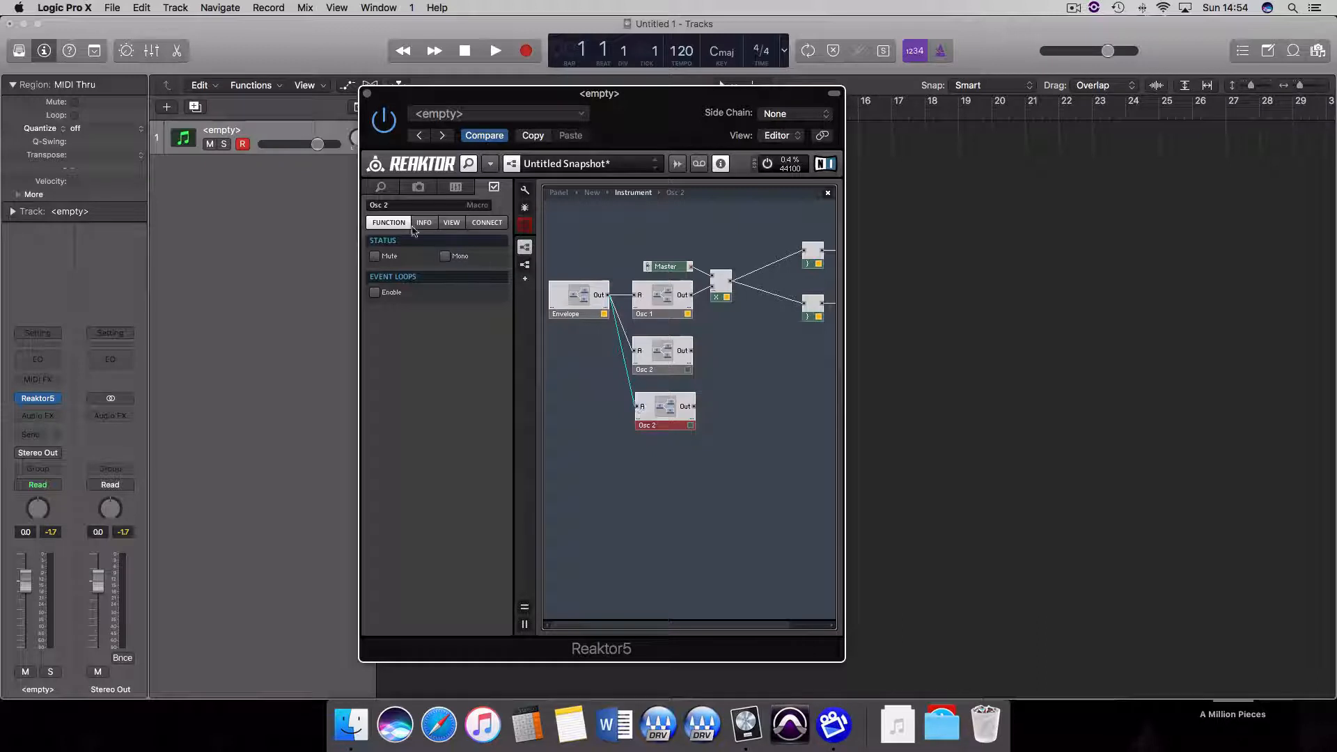
pyautogui.click(403, 205)
pyautogui.press('BackSpace')
pyautogui.write('3')
pyautogui.press('Return')
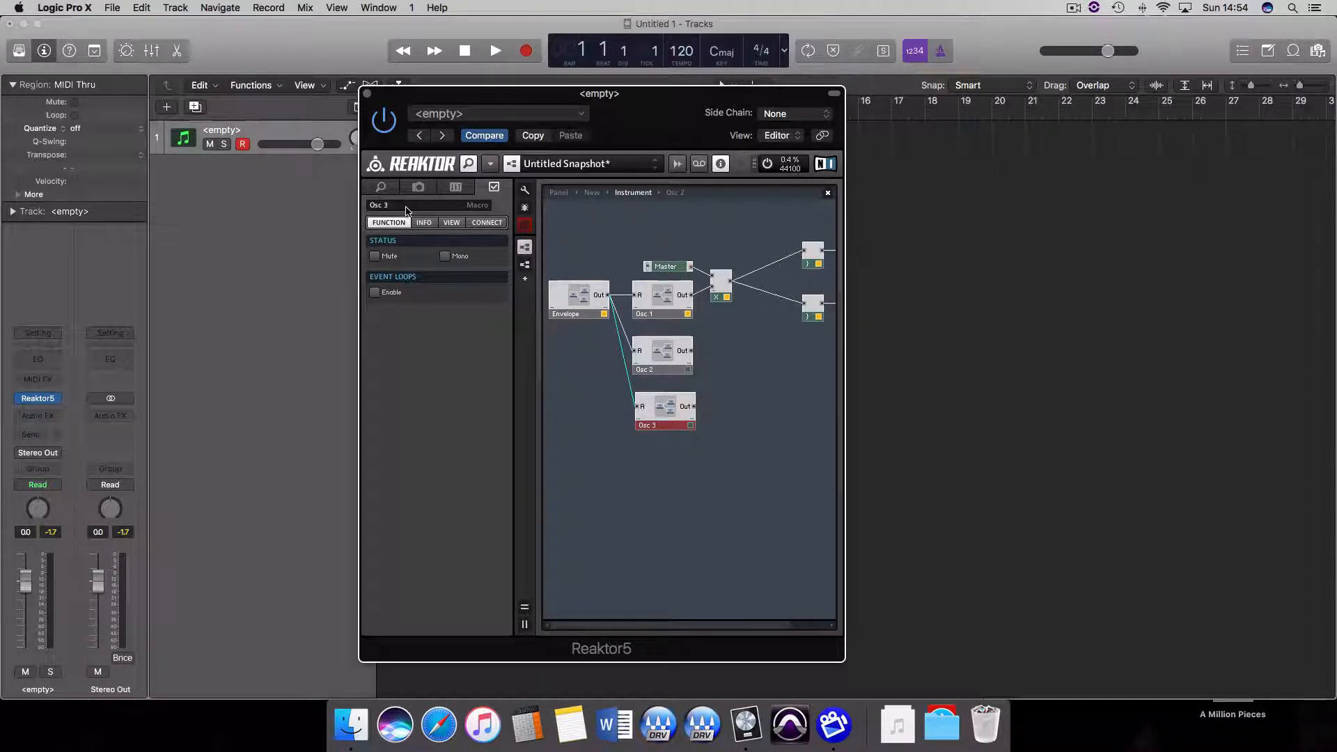
# Step: Rename the level fader inside the Osc 3 macro as Osc 3 and return to the Instrument structure
pyautogui.doubleClick(663, 399)
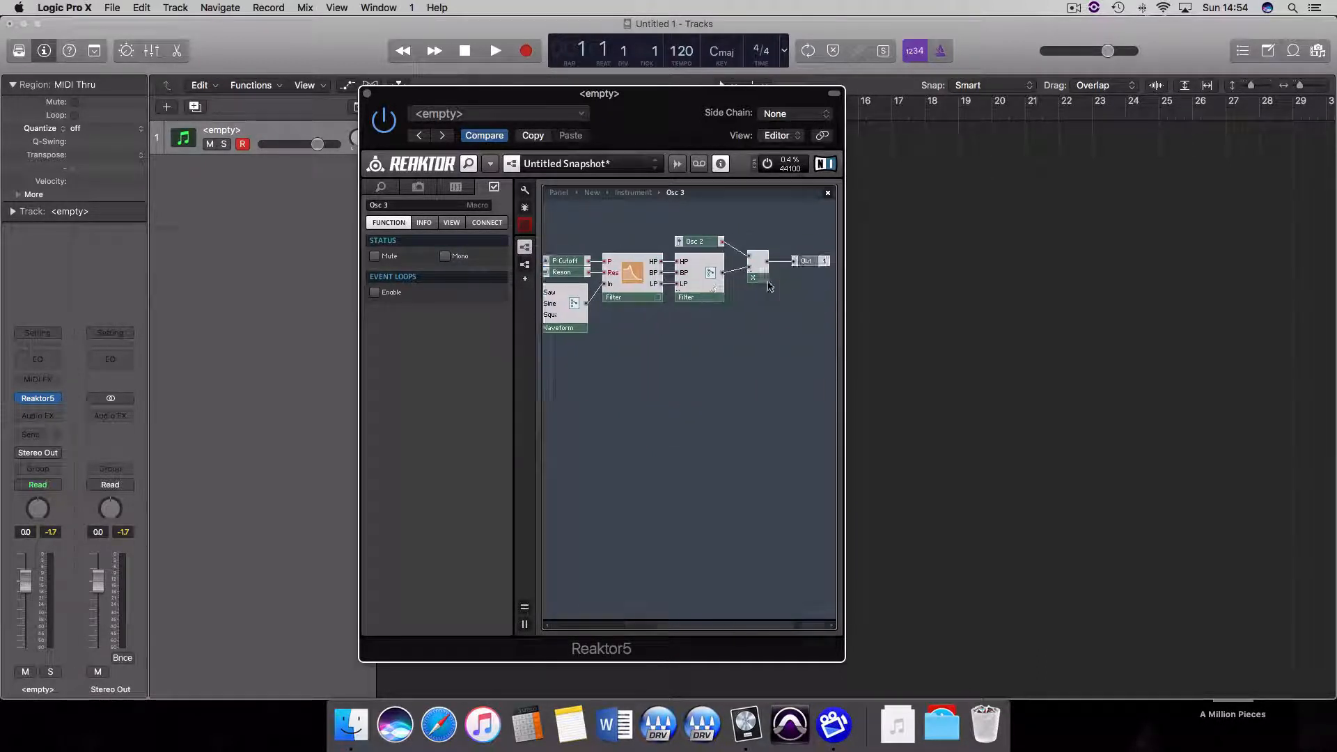
pyautogui.click(697, 242)
pyautogui.click(403, 205)
pyautogui.press('BackSpace')
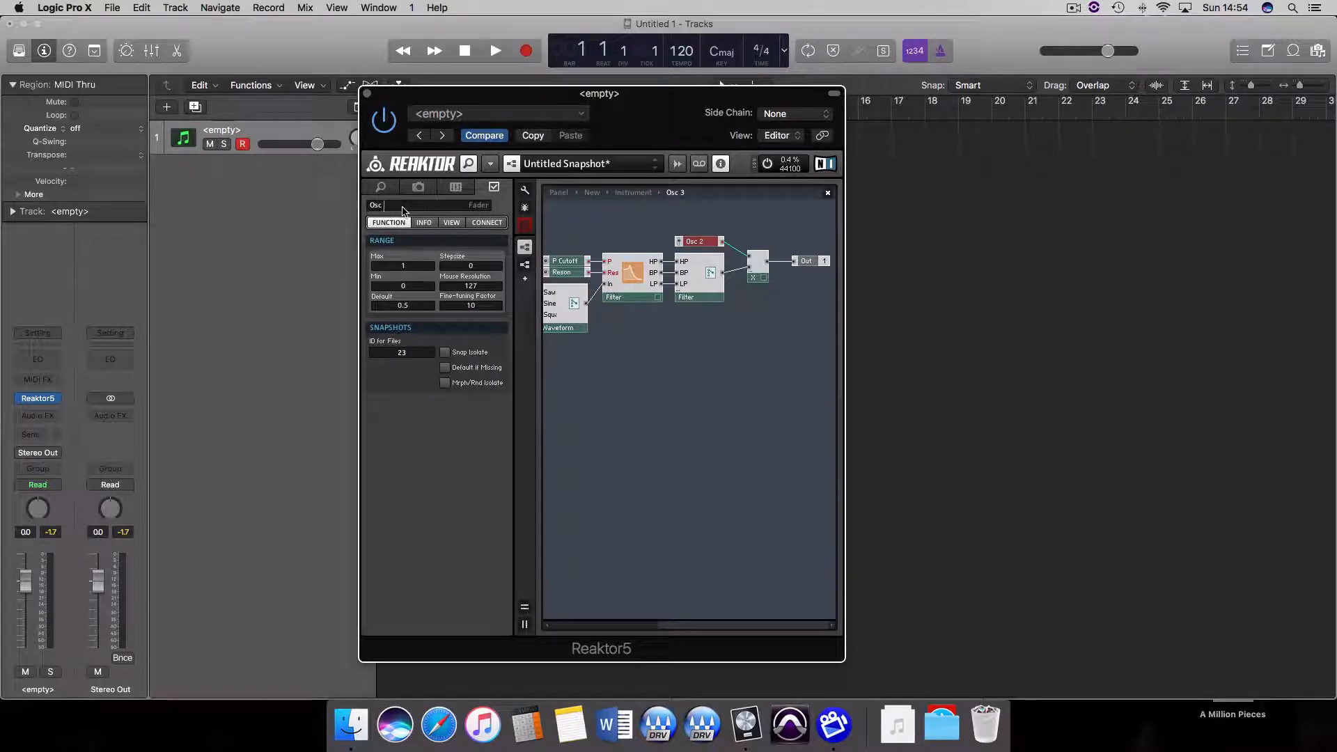
pyautogui.write('3')
pyautogui.press('Return')
pyautogui.doubleClick(619, 467)
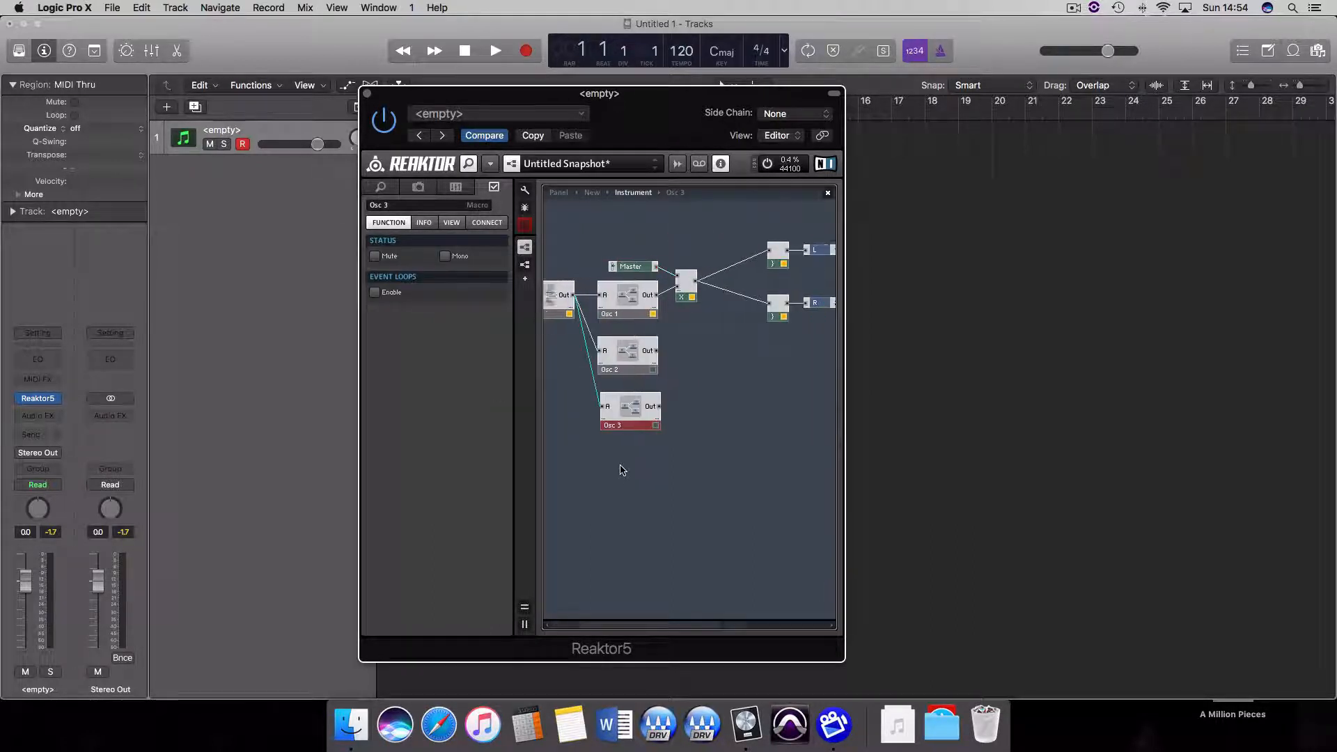
# Step: Pull the Osc 2 and Osc 3 macros up into an aligned stack beneath Osc 1
pyautogui.moveTo(610, 420); pyautogui.dragTo(604, 415)
pyautogui.moveTo(608, 363); pyautogui.dragTo(607, 357)
pyautogui.moveTo(610, 422); pyautogui.dragTo(613, 412)
pyautogui.hscroll(-1, 627, 412)
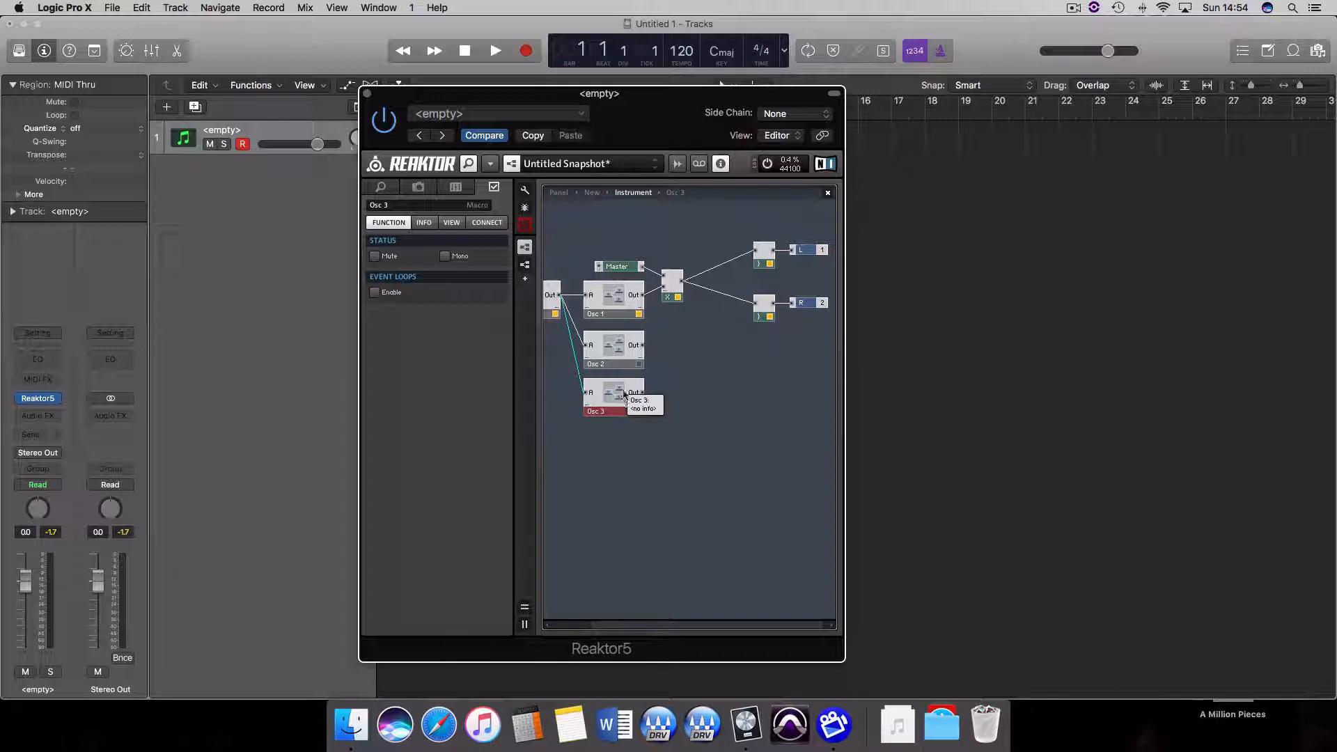
# Step: Disconnect the Osc 1 macro's output from the Multiply module
pyautogui.moveTo(643, 294); pyautogui.dragTo(663, 286)
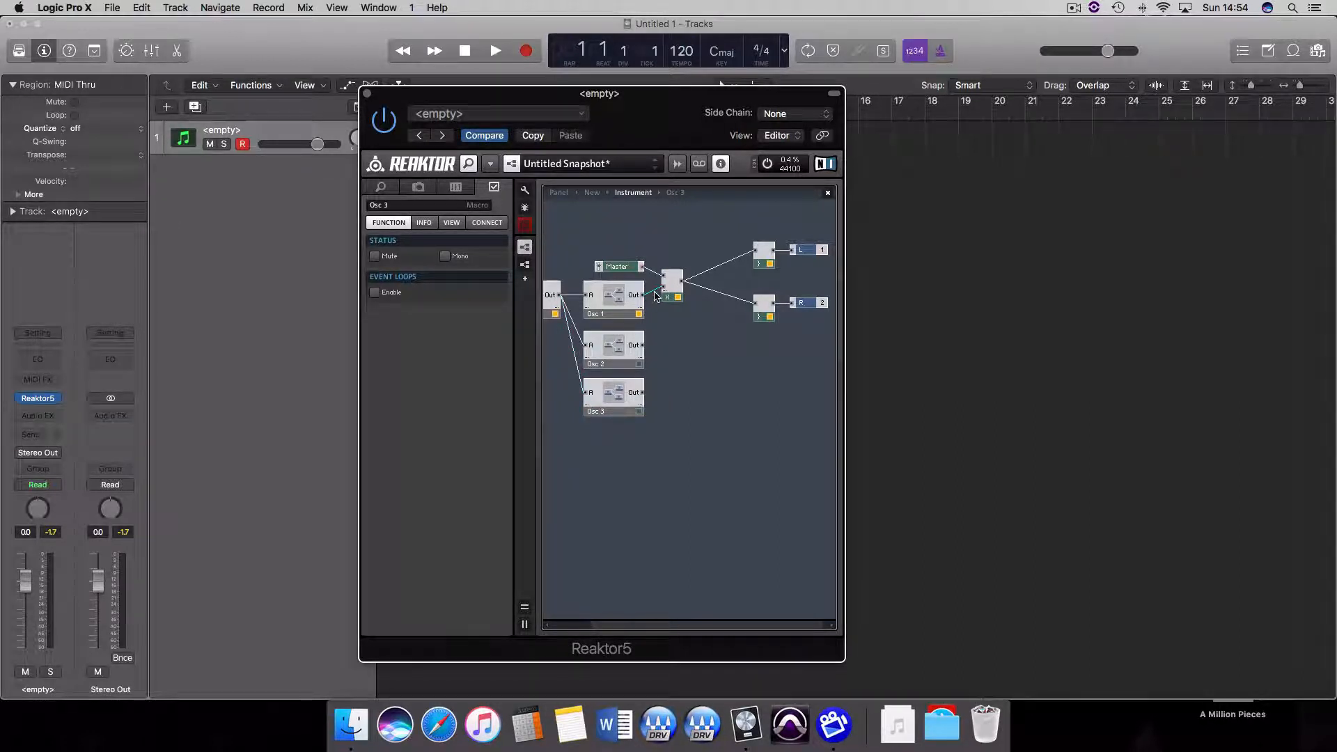
pyautogui.click(654, 295)
pyautogui.moveTo(663, 292); pyautogui.dragTo(681, 294)
# Step: Move the Multiply module with its output chain and the Master fader away from the oscillator macros to make room
pyautogui.moveTo(828, 329); pyautogui.dragTo(658, 245)
pyautogui.moveTo(684, 293); pyautogui.dragTo(773, 296)
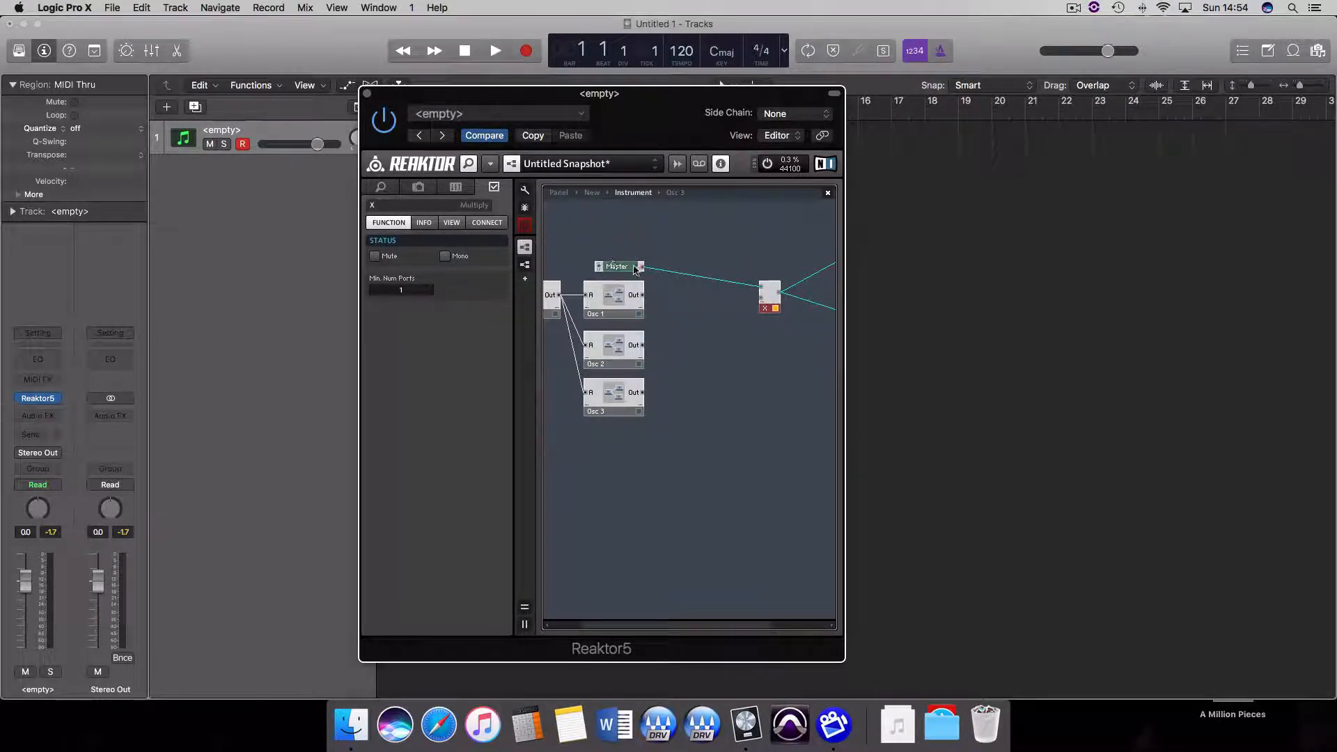
pyautogui.moveTo(613, 267); pyautogui.dragTo(701, 270)
pyautogui.click(708, 350)
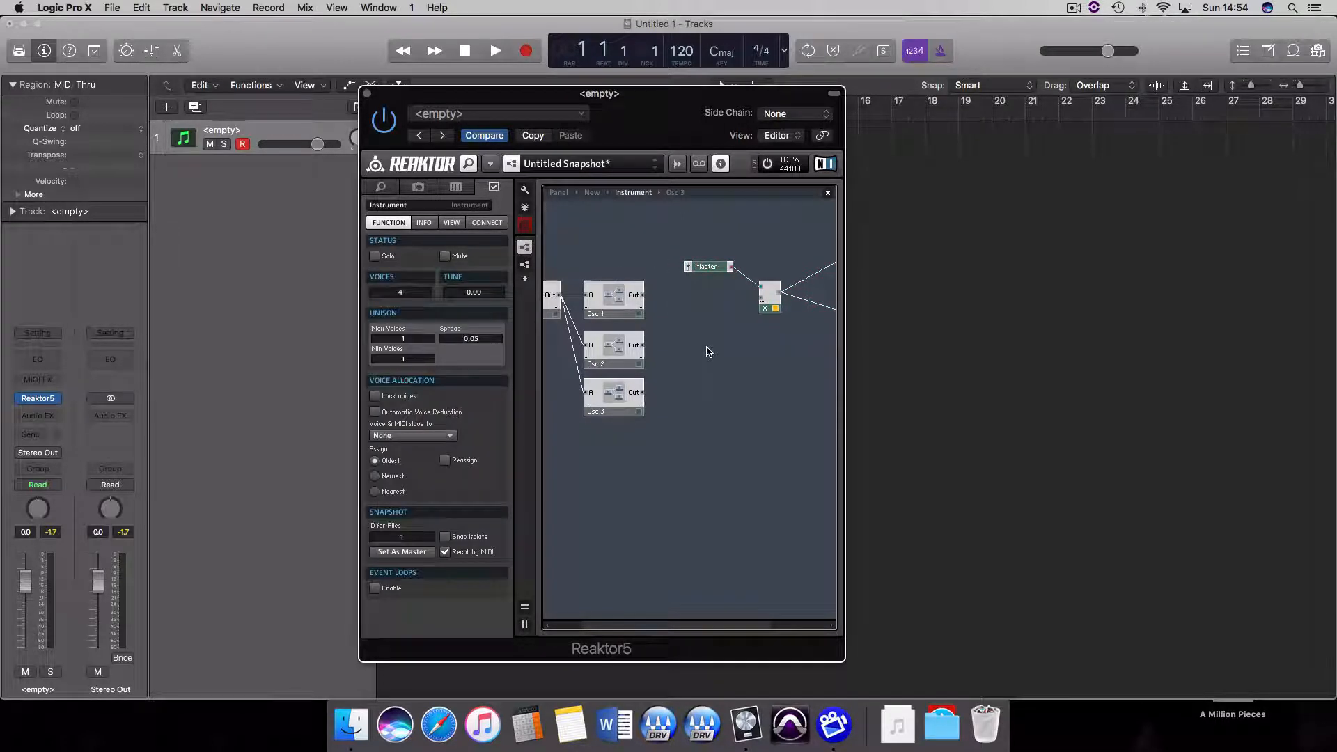
# Step: Insert a built-in Math Add module between the three oscillator macros and the Multiply module
pyautogui.rightClick(665, 317)
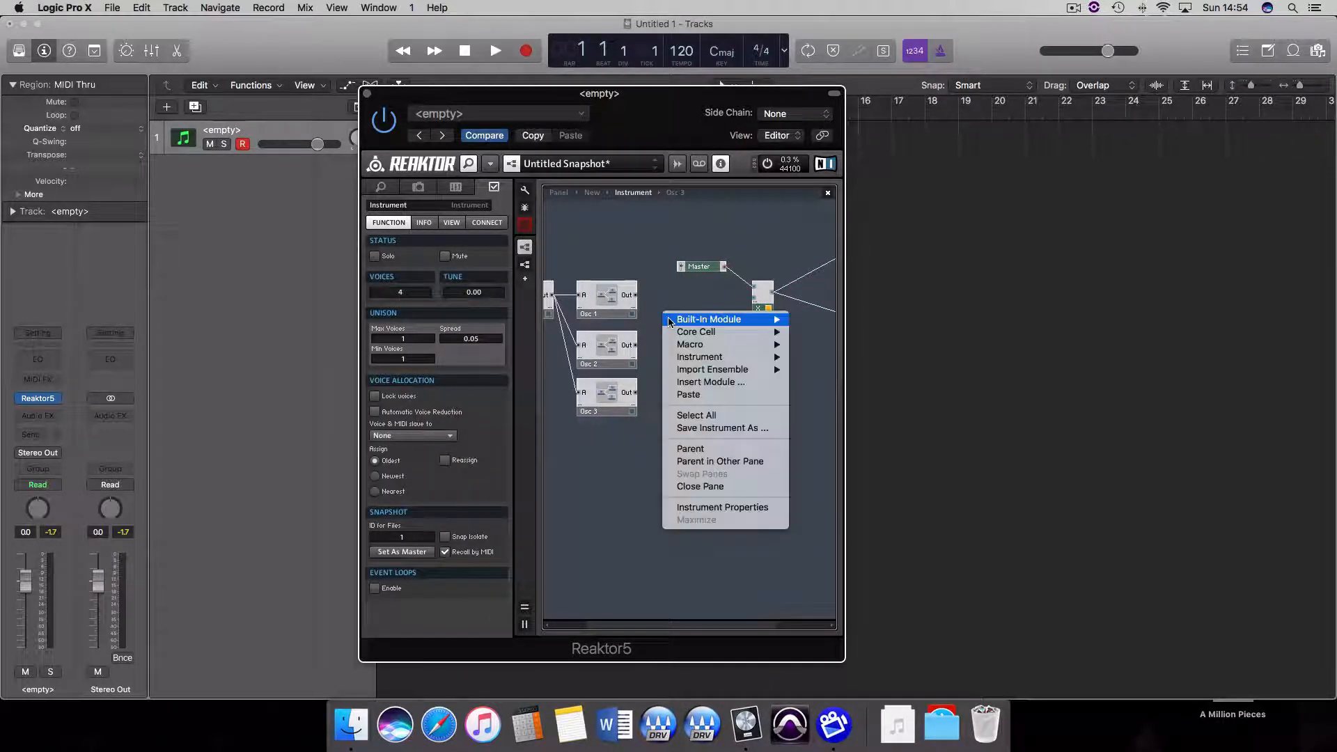
pyautogui.moveTo(723, 320)
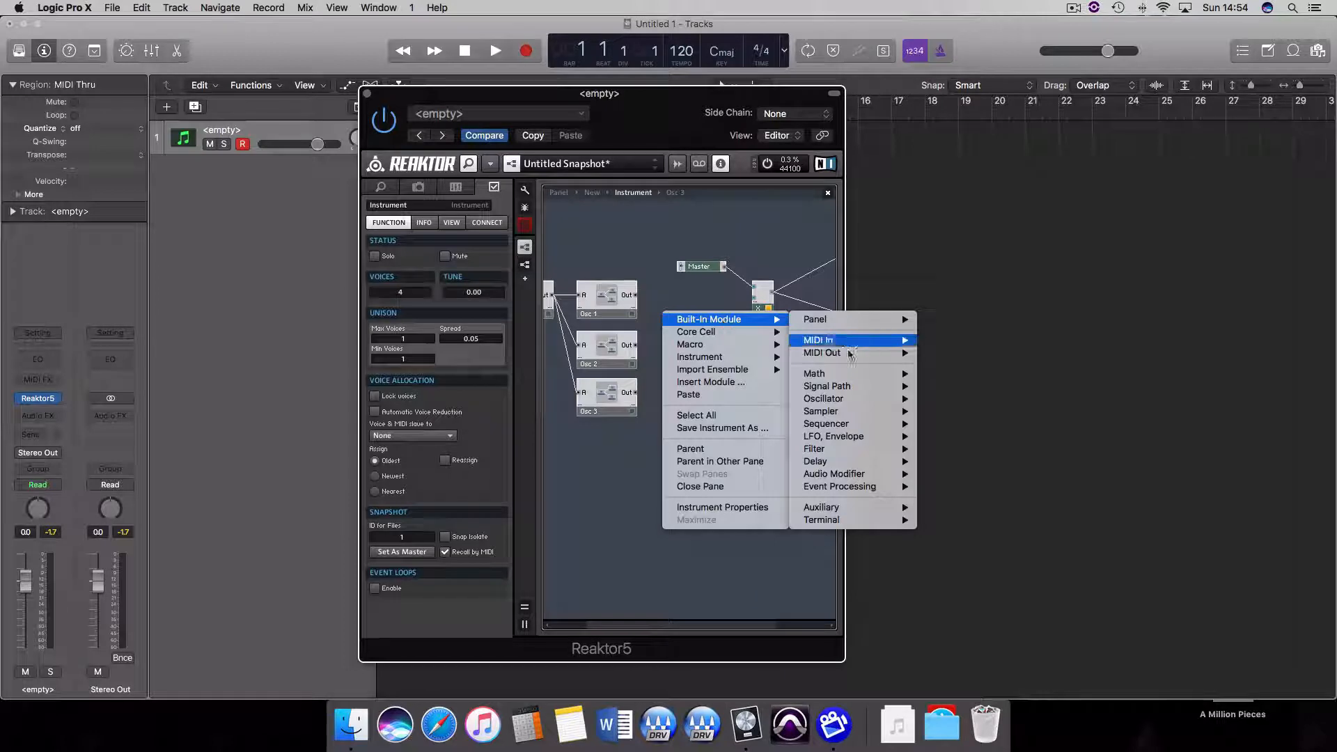
pyautogui.moveTo(861, 373)
pyautogui.click(948, 342)
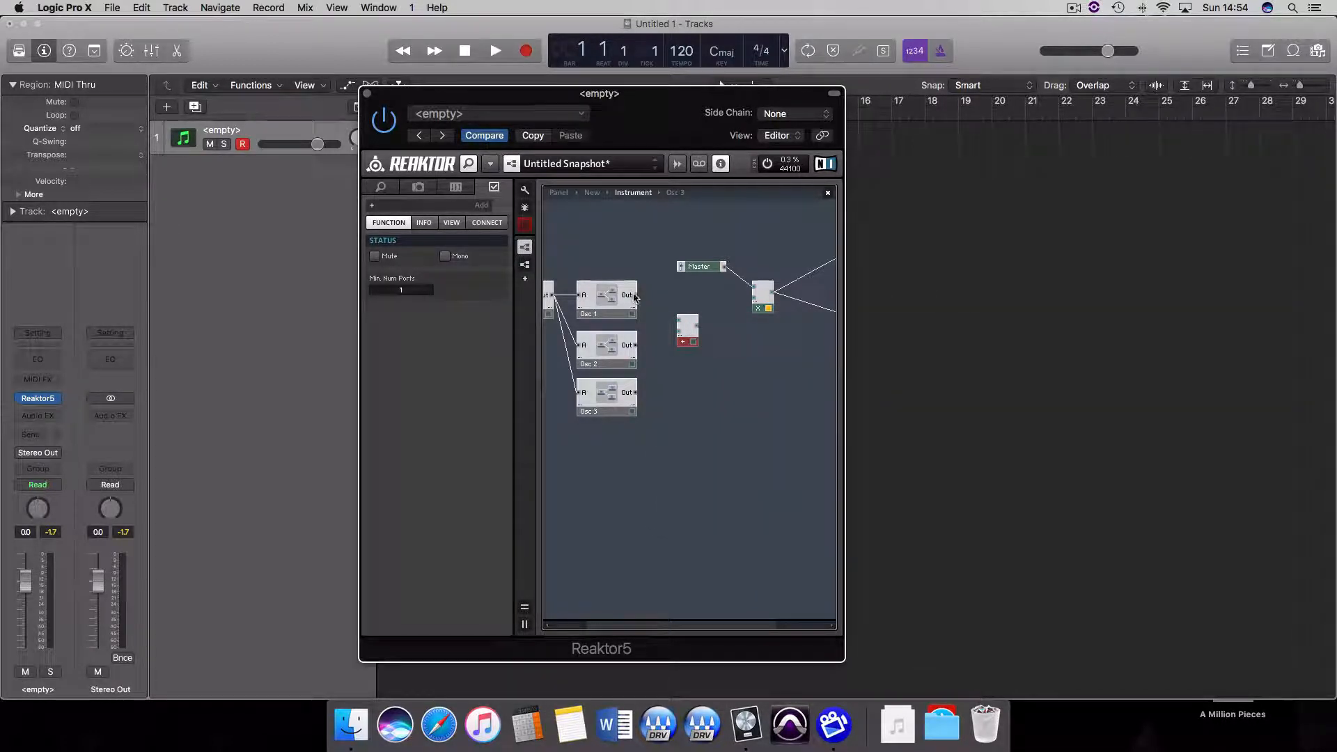
# Step: Wire the Osc 1, Osc 2 and Osc 3 outputs into the Add module and its output into the Multiply module's free input
pyautogui.moveTo(677, 321); pyautogui.dragTo(678, 319)
pyautogui.moveTo(634, 392); pyautogui.dragTo(683, 340)
pyautogui.moveTo(698, 330); pyautogui.dragTo(727, 318)
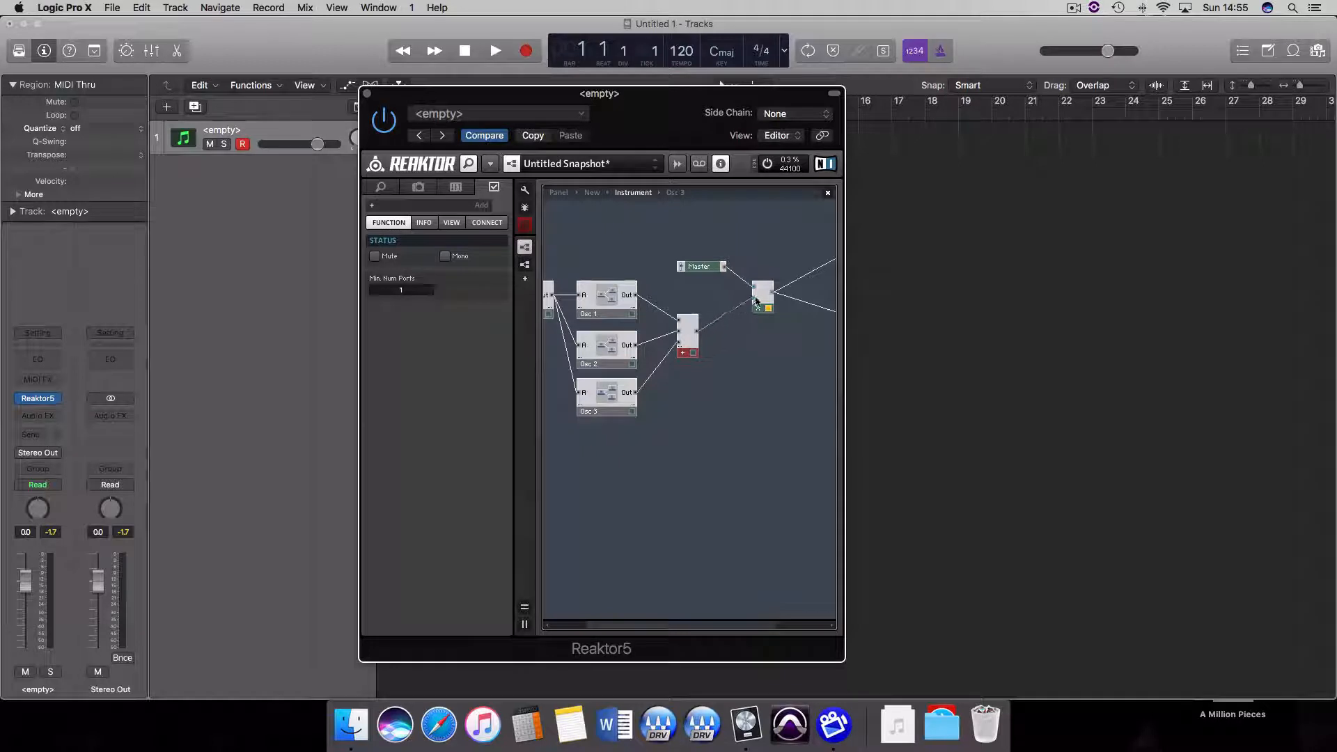
pyautogui.hscroll(3, 741, 362)
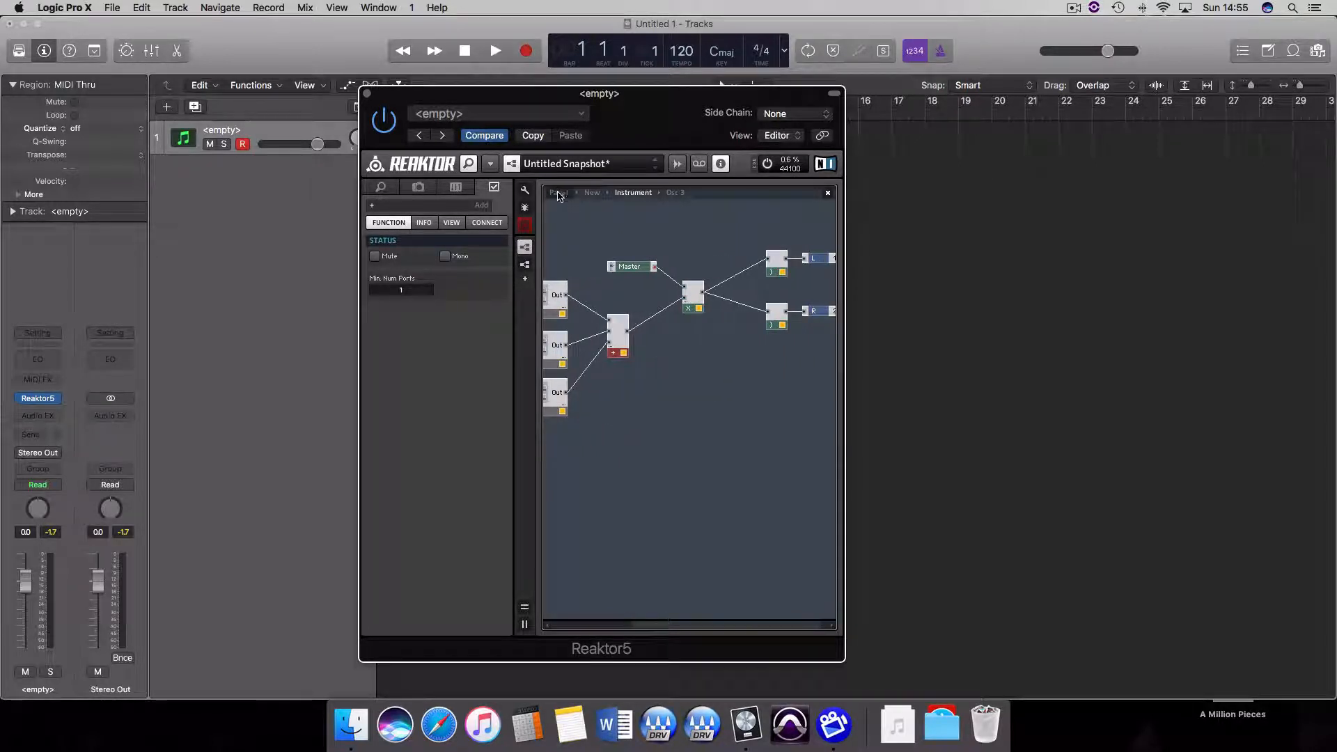
# Step: Unlock the instrument panel layout and separate the overlapping oscillators, placing Osc 3 beside Osc 1 and Osc 2 below it
pyautogui.click(558, 194)
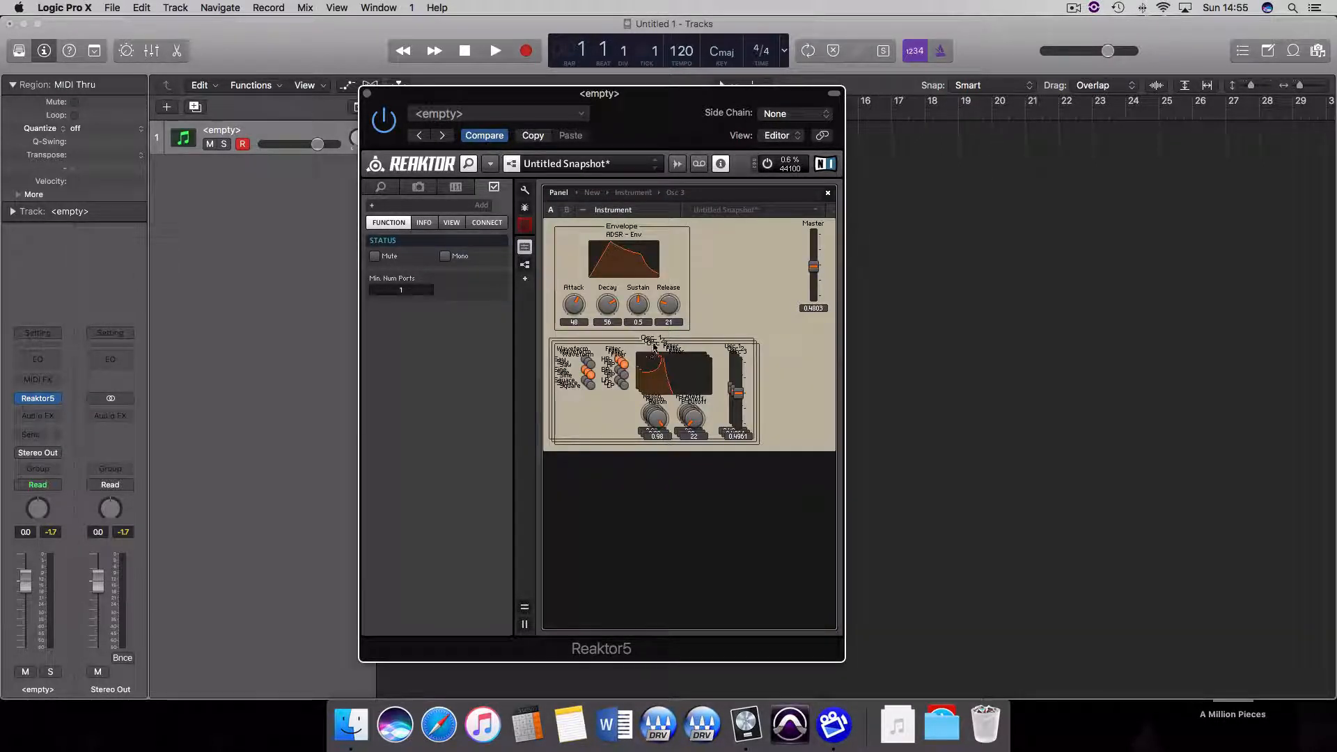
pyautogui.click(527, 195)
pyautogui.moveTo(588, 379); pyautogui.dragTo(804, 379)
pyautogui.moveTo(657, 343); pyautogui.dragTo(659, 450)
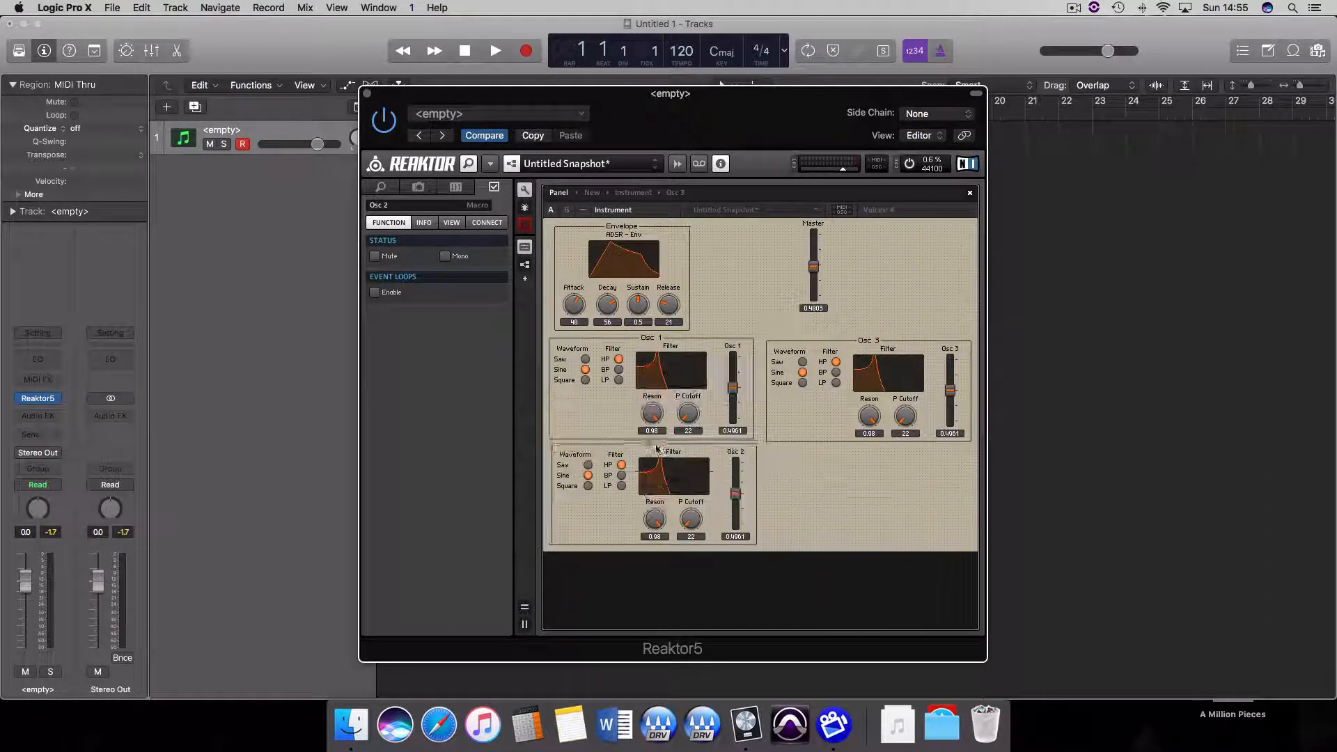
# Step: Arrange the panel with the Envelope and Master fader beside Osc 1 in the upper row and Osc 2 and Osc 3 aligned beneath
pyautogui.moveTo(813, 233); pyautogui.dragTo(952, 237)
pyautogui.moveTo(623, 228); pyautogui.dragTo(866, 228)
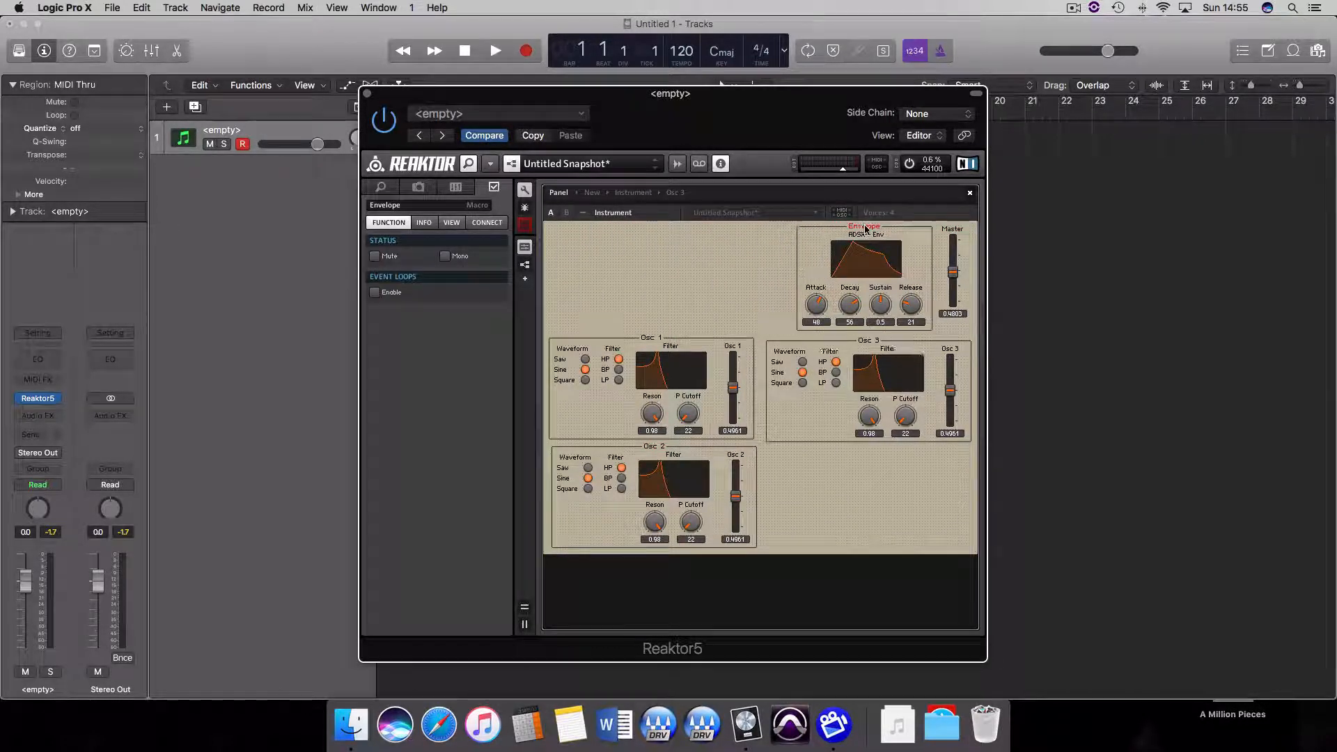
pyautogui.click(649, 333)
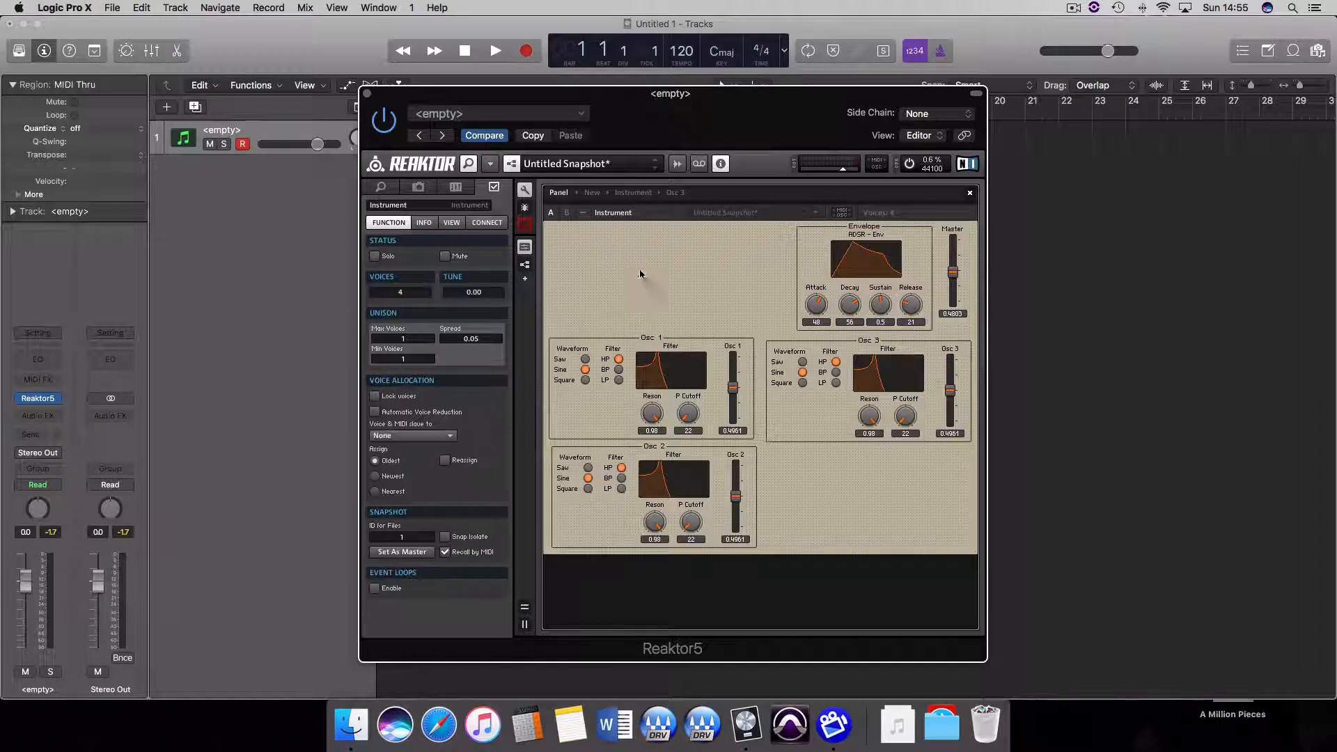
pyautogui.moveTo(649, 337); pyautogui.dragTo(649, 230)
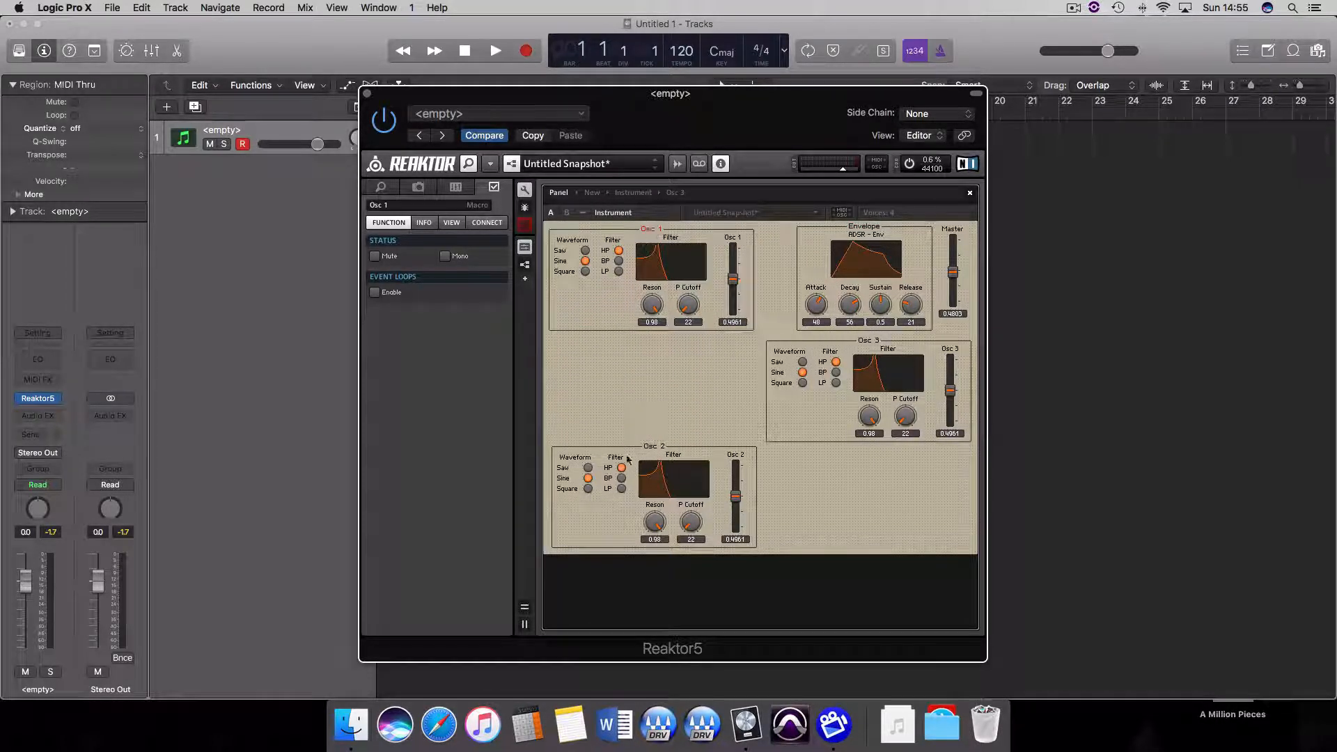
pyautogui.moveTo(651, 449); pyautogui.dragTo(652, 339)
pyautogui.click(861, 337)
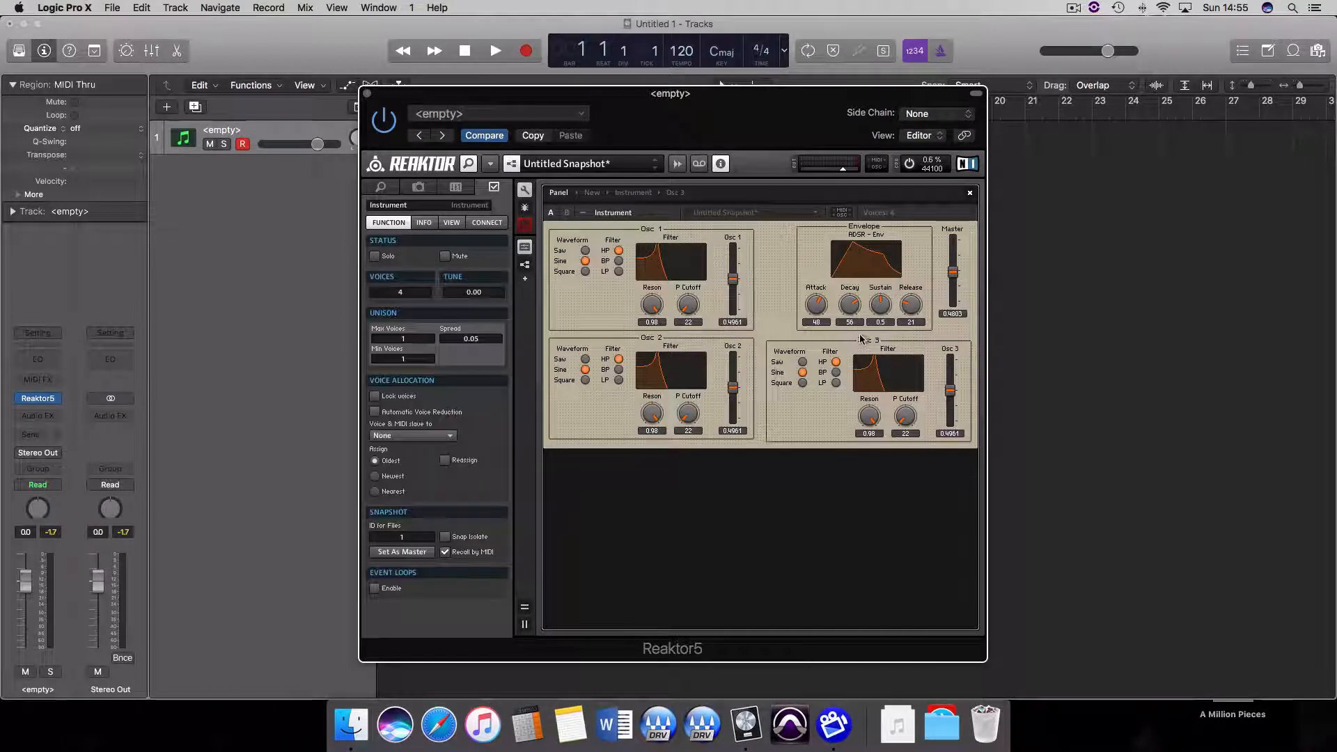
pyautogui.moveTo(869, 339); pyautogui.dragTo(862, 341)
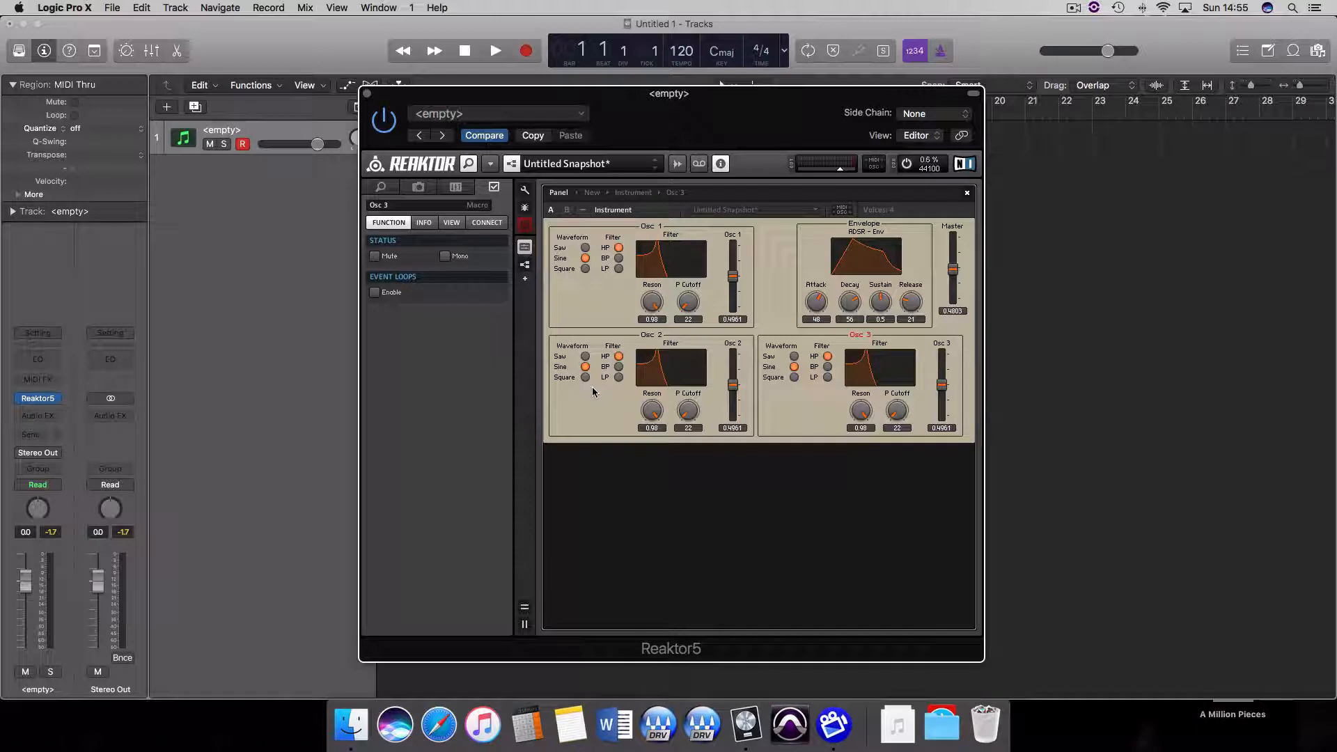
# Step: Show the Musical Typing keyboard and play a repeated G-key note to test the synth's sound
pyautogui.press('super+k')
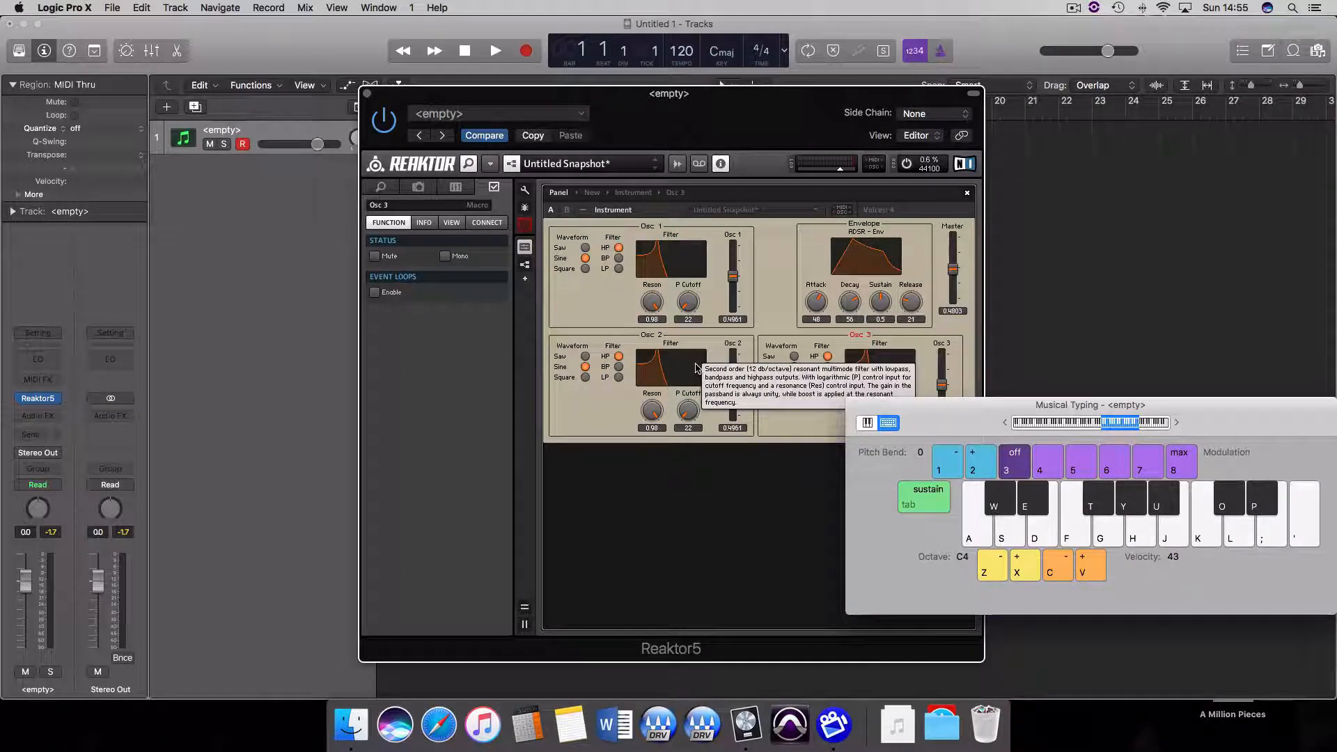
pyautogui.press('g')
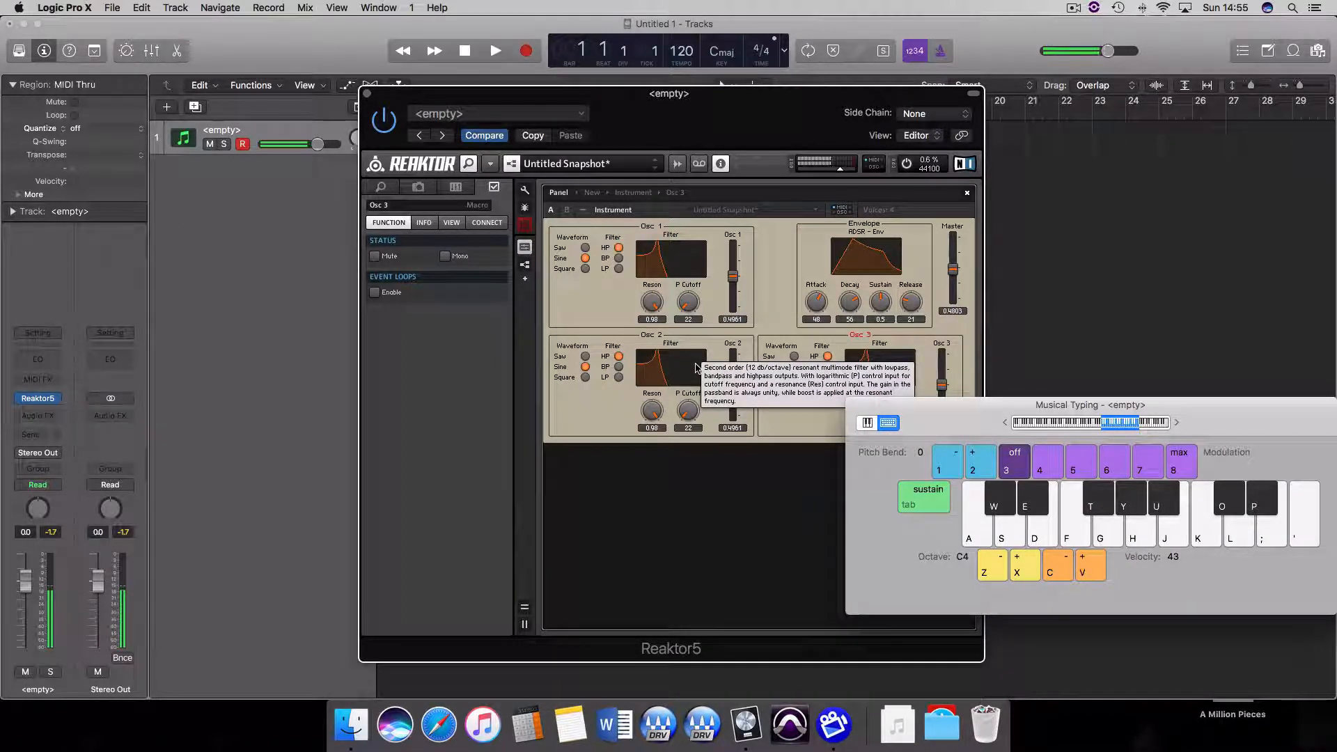
pyautogui.press('g')
pyautogui.press('g')
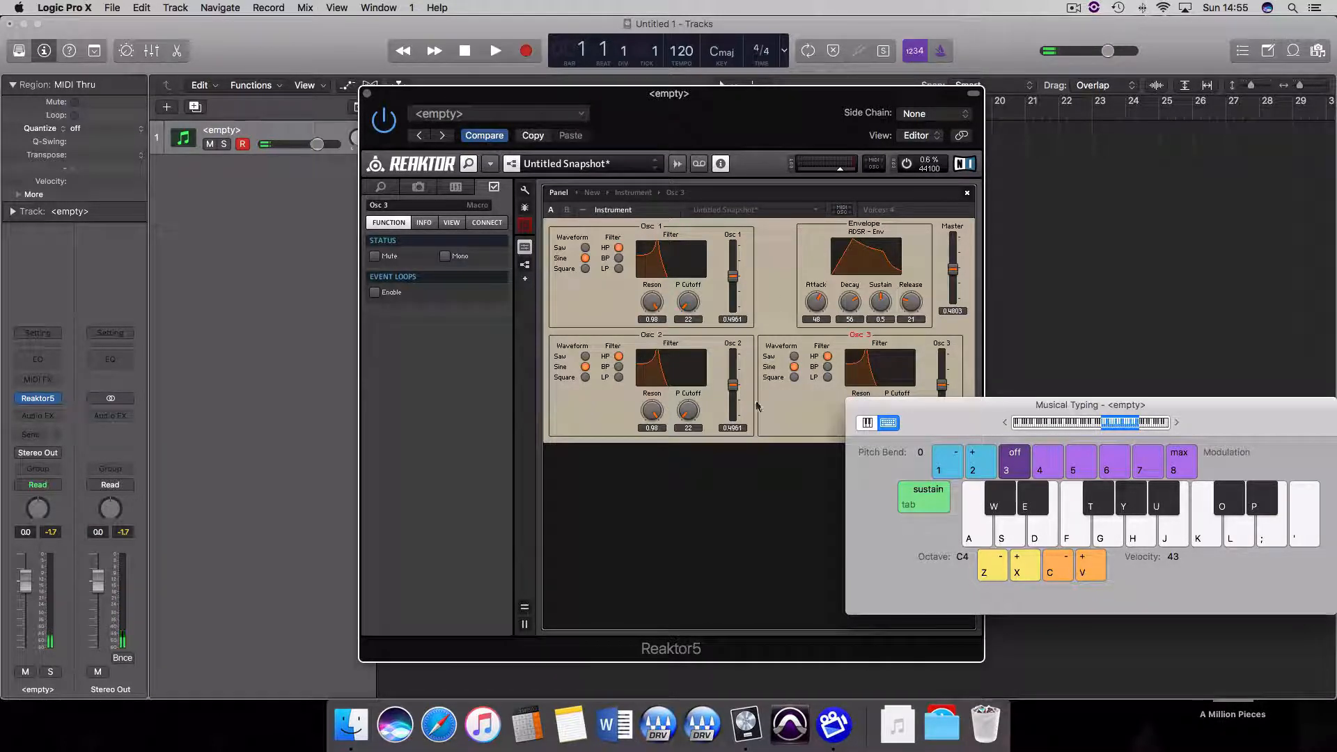
# Step: Set the Osc 2 and Osc 3 level faders to 0 and audition Osc 1 alone with the Square waveform
pyautogui.moveTo(733, 385); pyautogui.dragTo(735, 429)
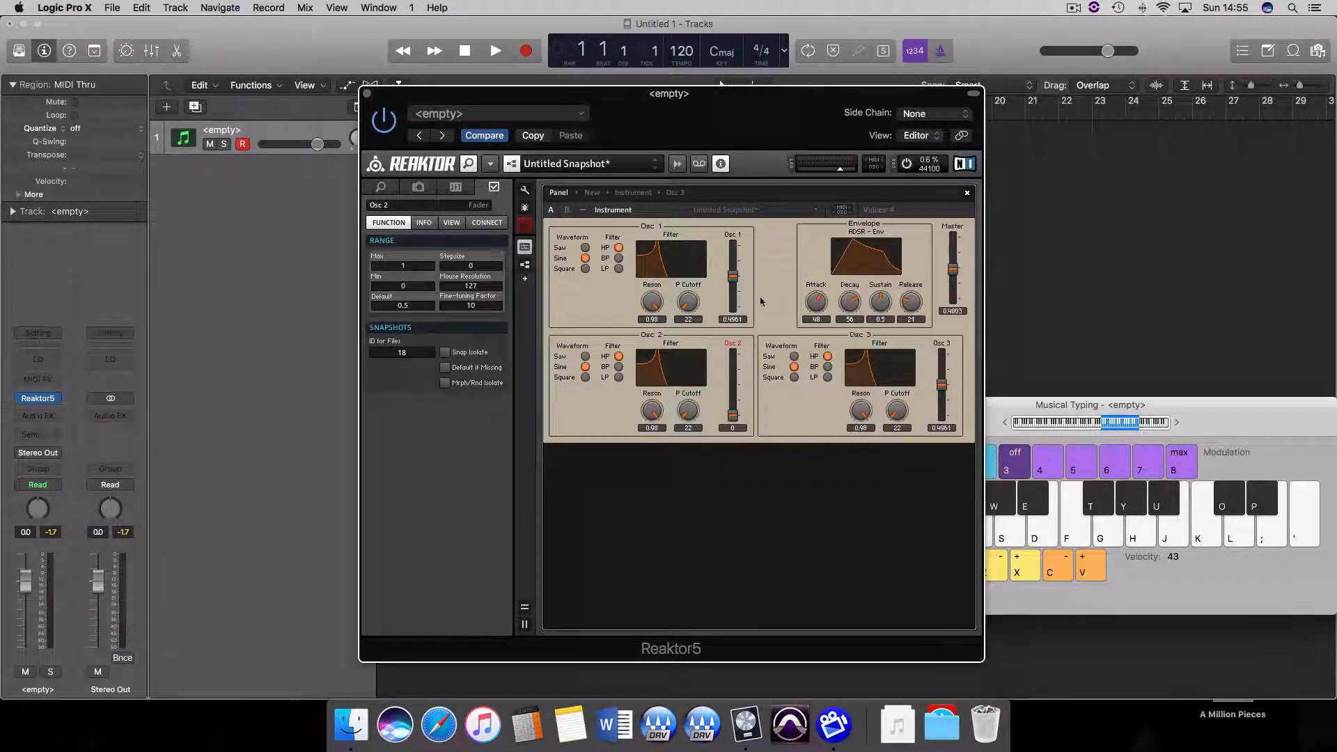
pyautogui.moveTo(941, 385); pyautogui.dragTo(942, 426)
pyautogui.press('g')
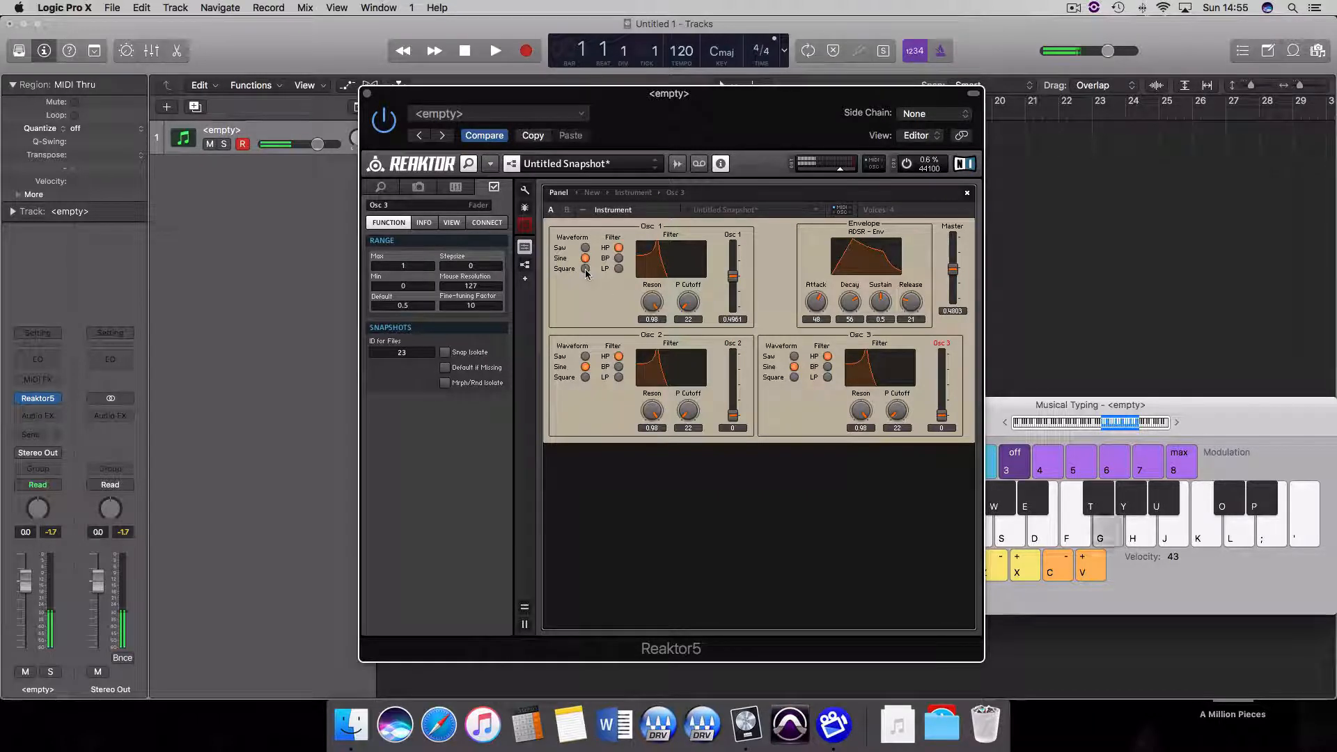
pyautogui.click(586, 270)
pyautogui.press('g')
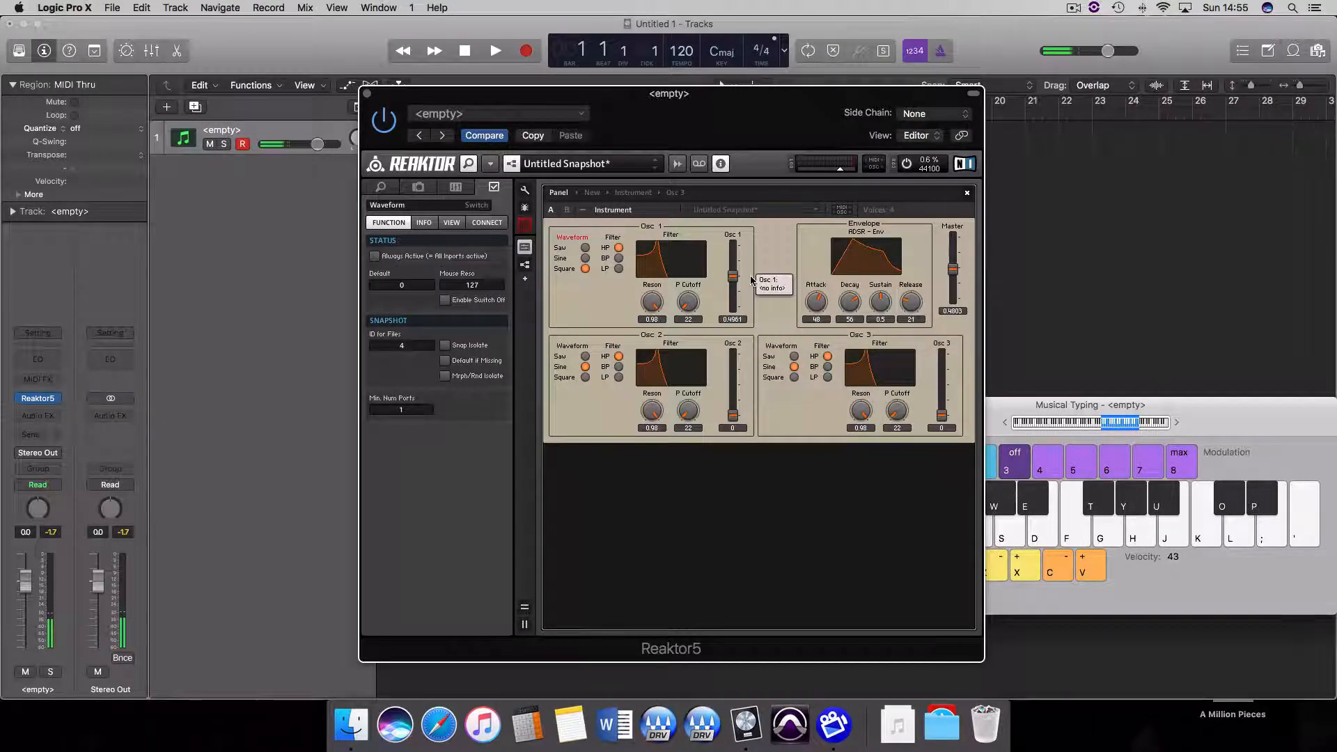
pyautogui.press('g')
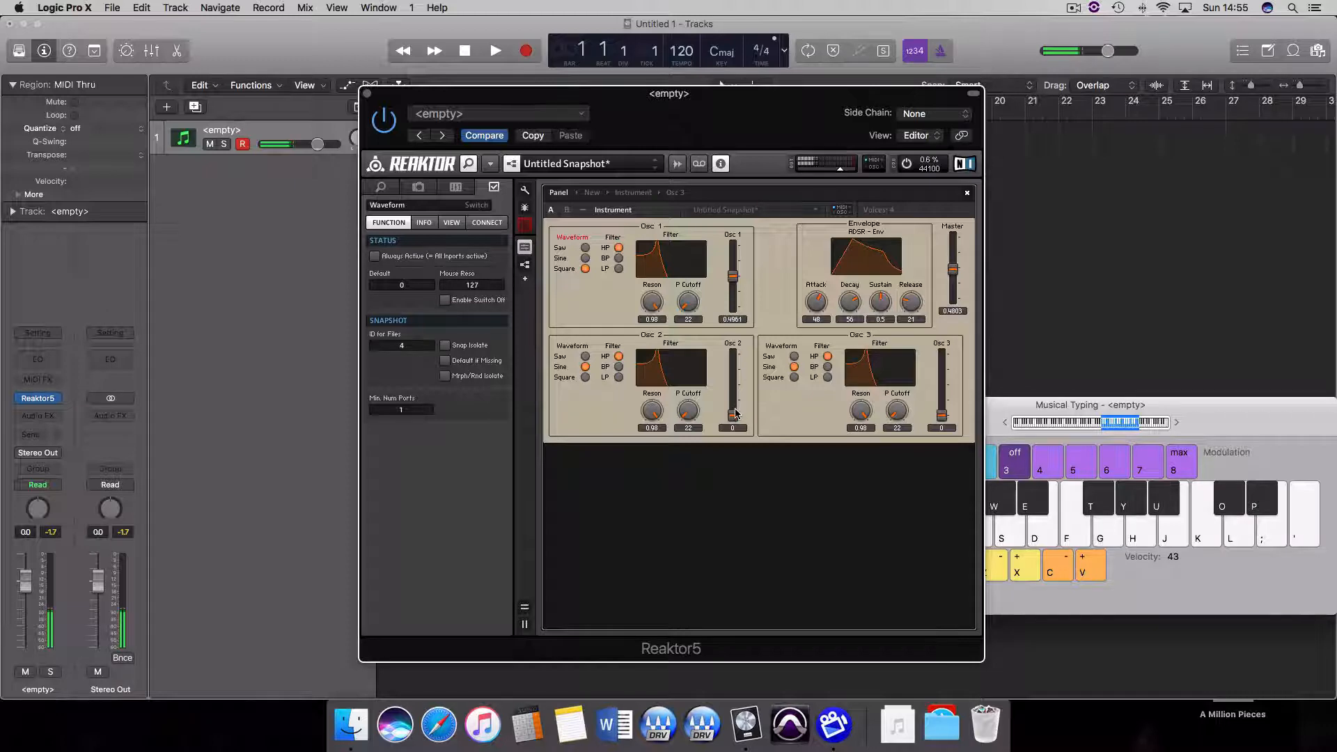
# Step: Set Osc 2 to the Saw waveform and raise its level to 0.4094 while playing notes
pyautogui.click(584, 356)
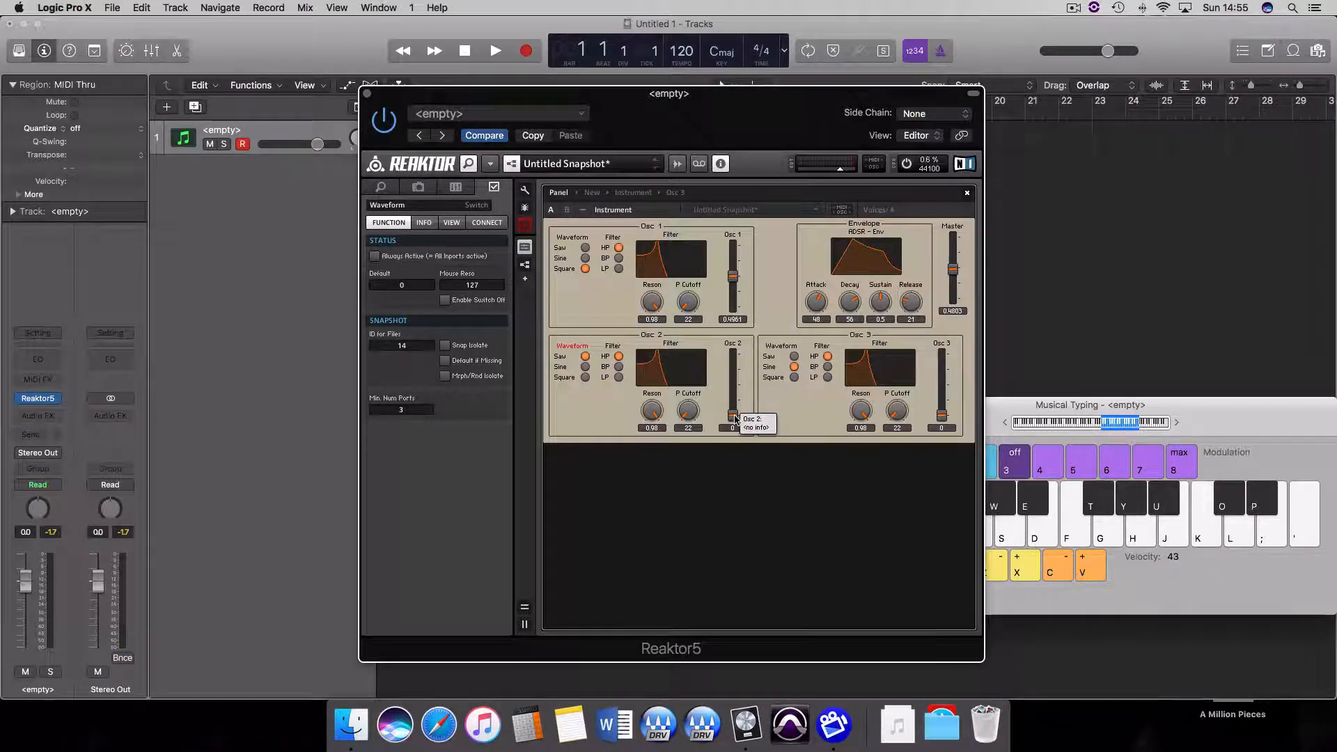
pyautogui.press('g')
pyautogui.moveTo(735, 419); pyautogui.dragTo(735, 391)
pyautogui.press('g')
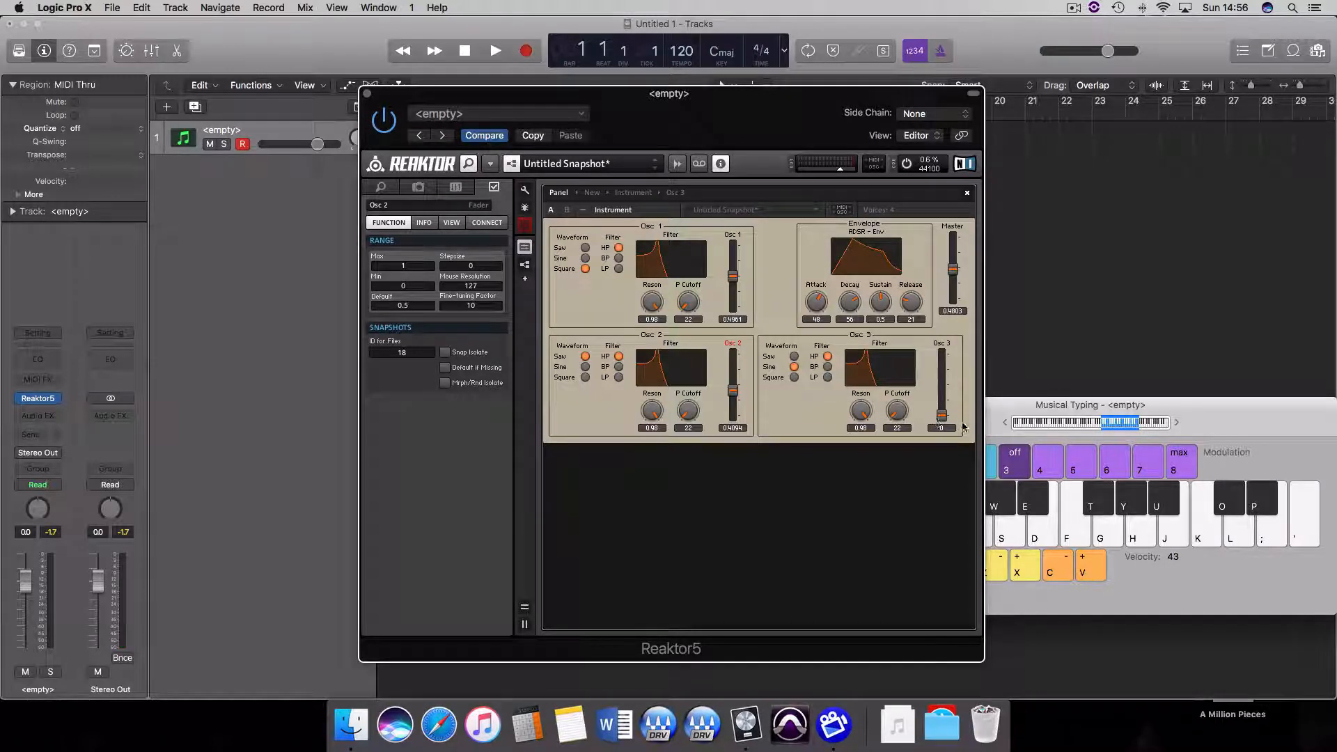
# Step: Raise the Osc 3 level fader to 0.4724 while playing notes
pyautogui.press('g')
pyautogui.moveTo(942, 417); pyautogui.dragTo(936, 380)
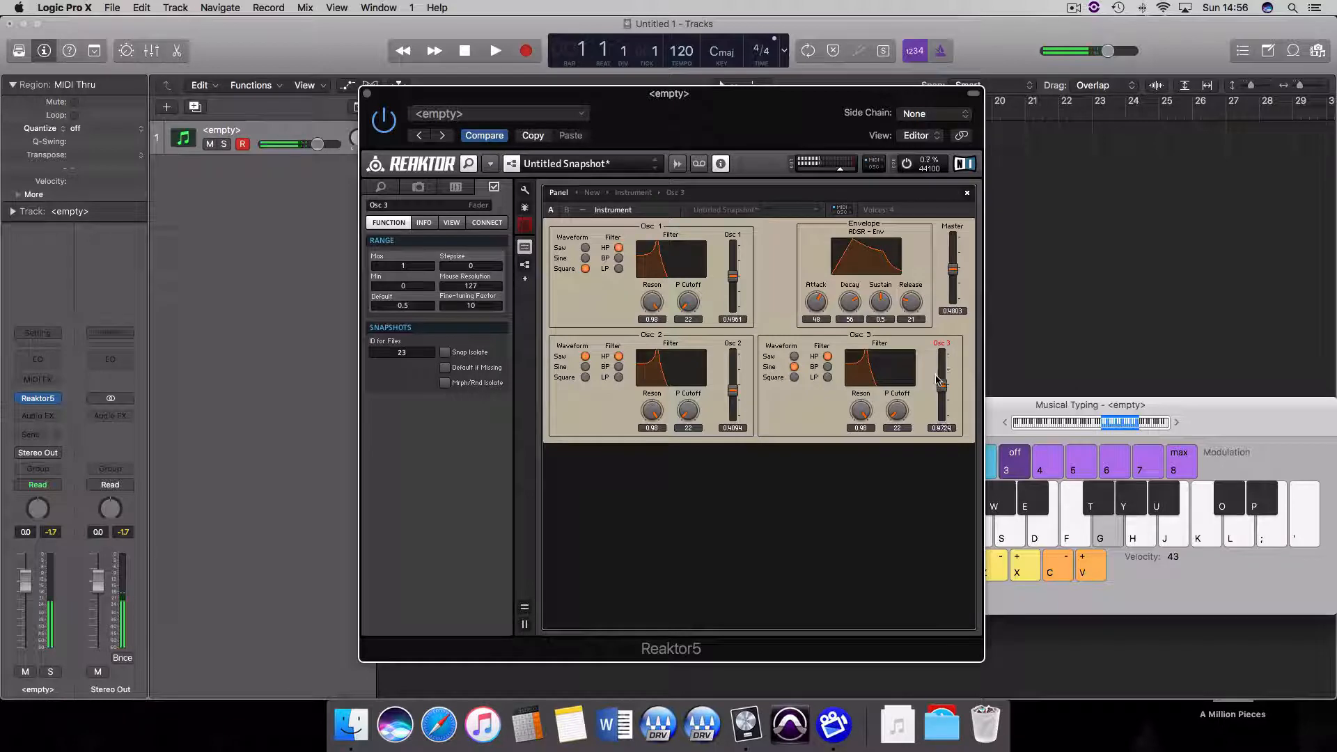
pyautogui.press('g')
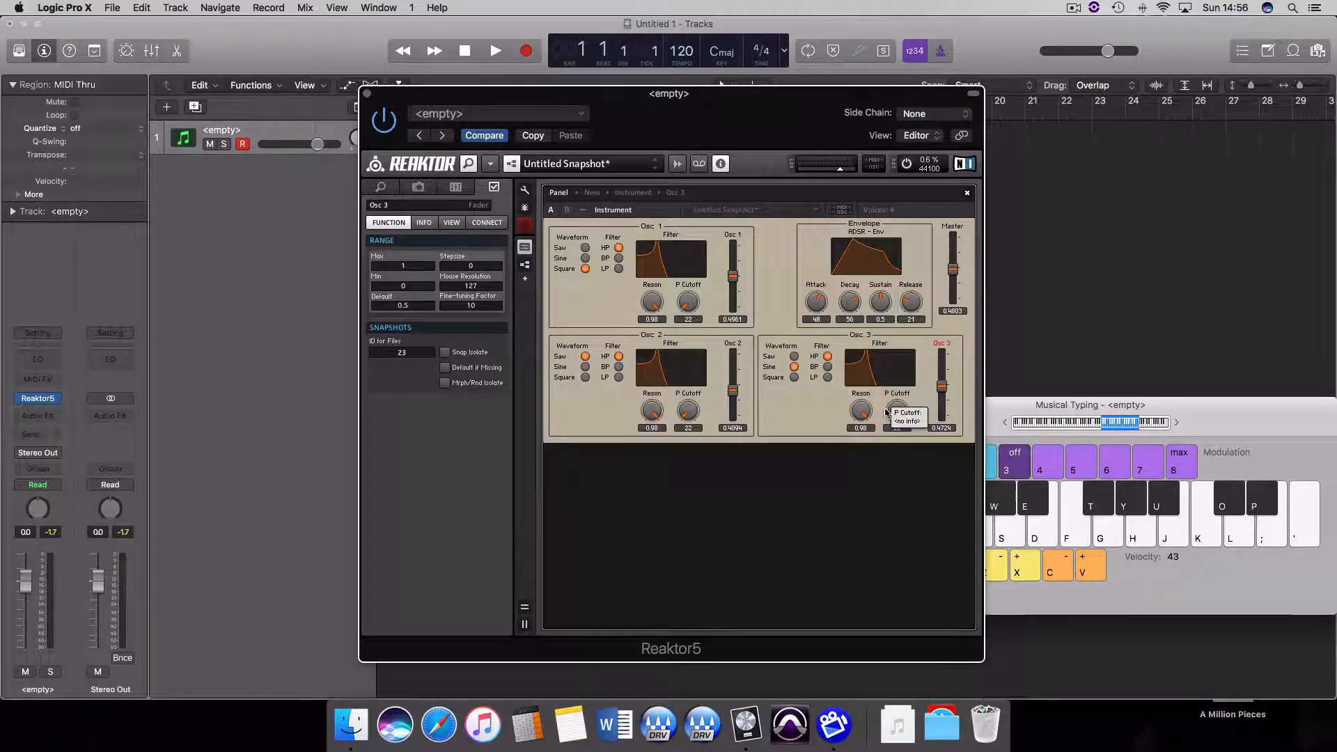
# Step: Play a run of different notes to audition all three oscillators together
pyautogui.press('g')
pyautogui.press('d')
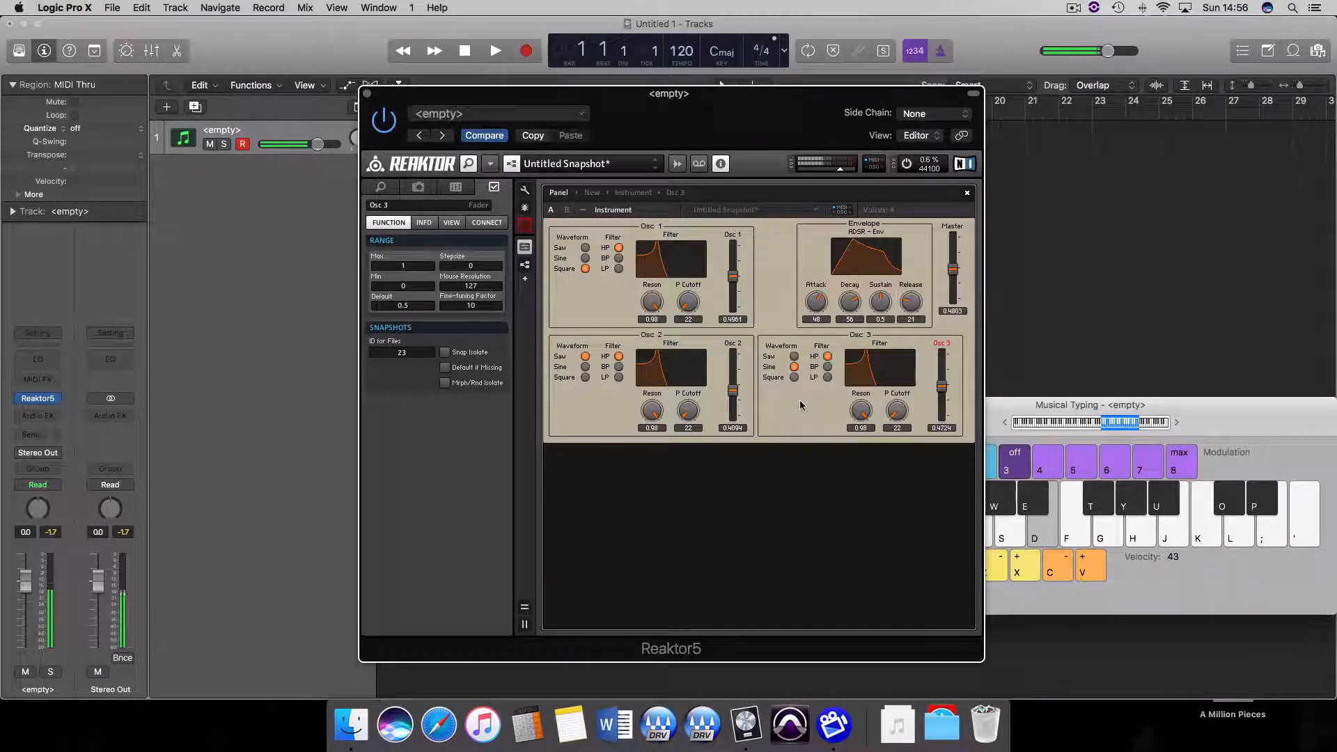
pyautogui.press('f')
pyautogui.press('s')
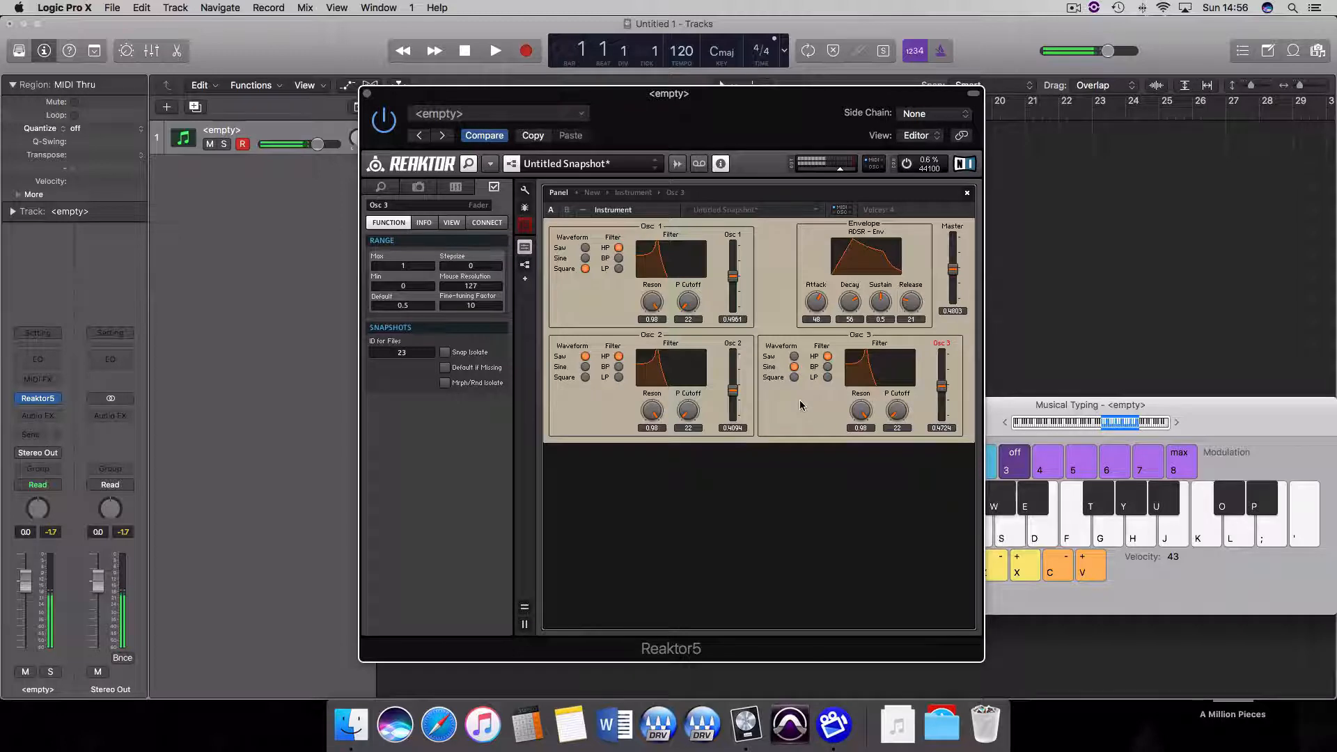
pyautogui.press('s')
pyautogui.press('g')
pyautogui.press('s')
pyautogui.press('g')
# Step: Set Osc 2 to level 0.2441 with the BP filter, P Cutoff 76 and Reson 0.35
pyautogui.moveTo(735, 395); pyautogui.dragTo(695, 367)
pyautogui.click(618, 367)
pyautogui.click(688, 410)
pyautogui.press('g')
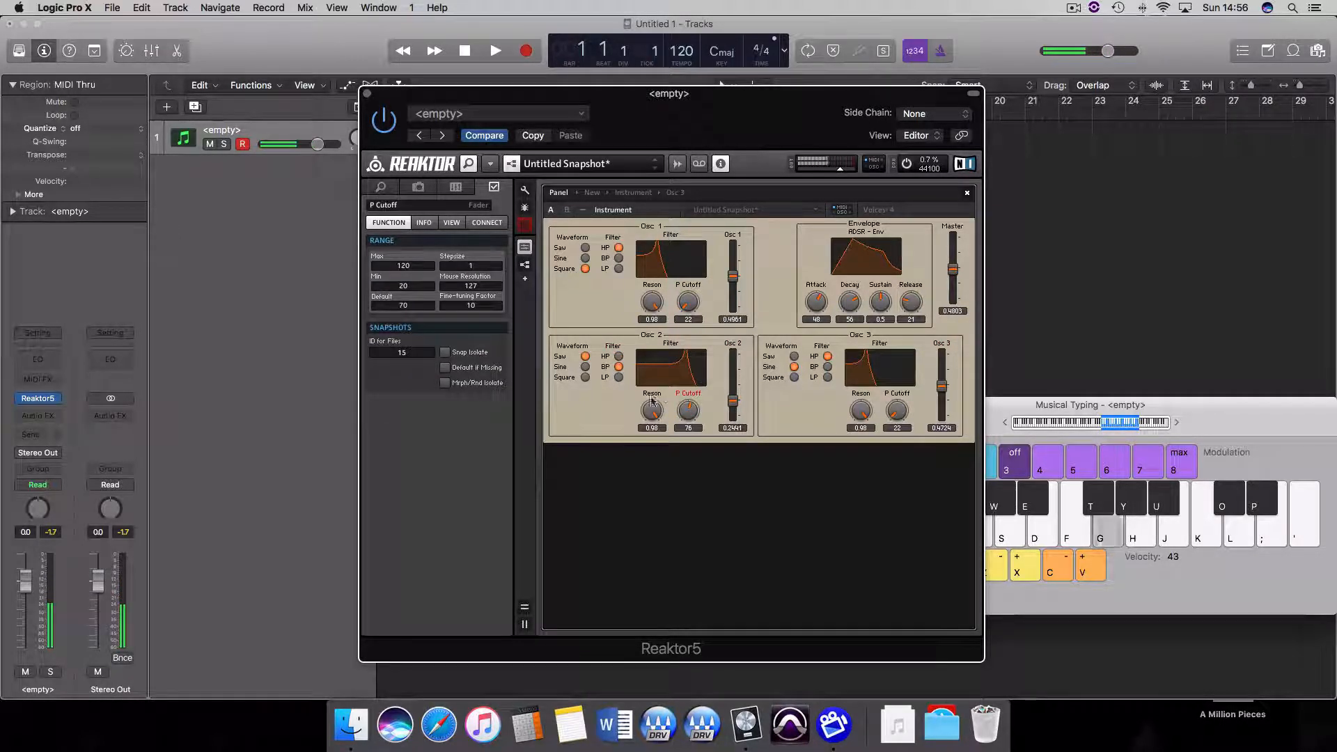
pyautogui.moveTo(651, 410); pyautogui.dragTo(644, 444)
# Step: Set Osc 3 to the LP filter with level 0.8504, P Cutoff 94 and Reson 0
pyautogui.click(827, 376)
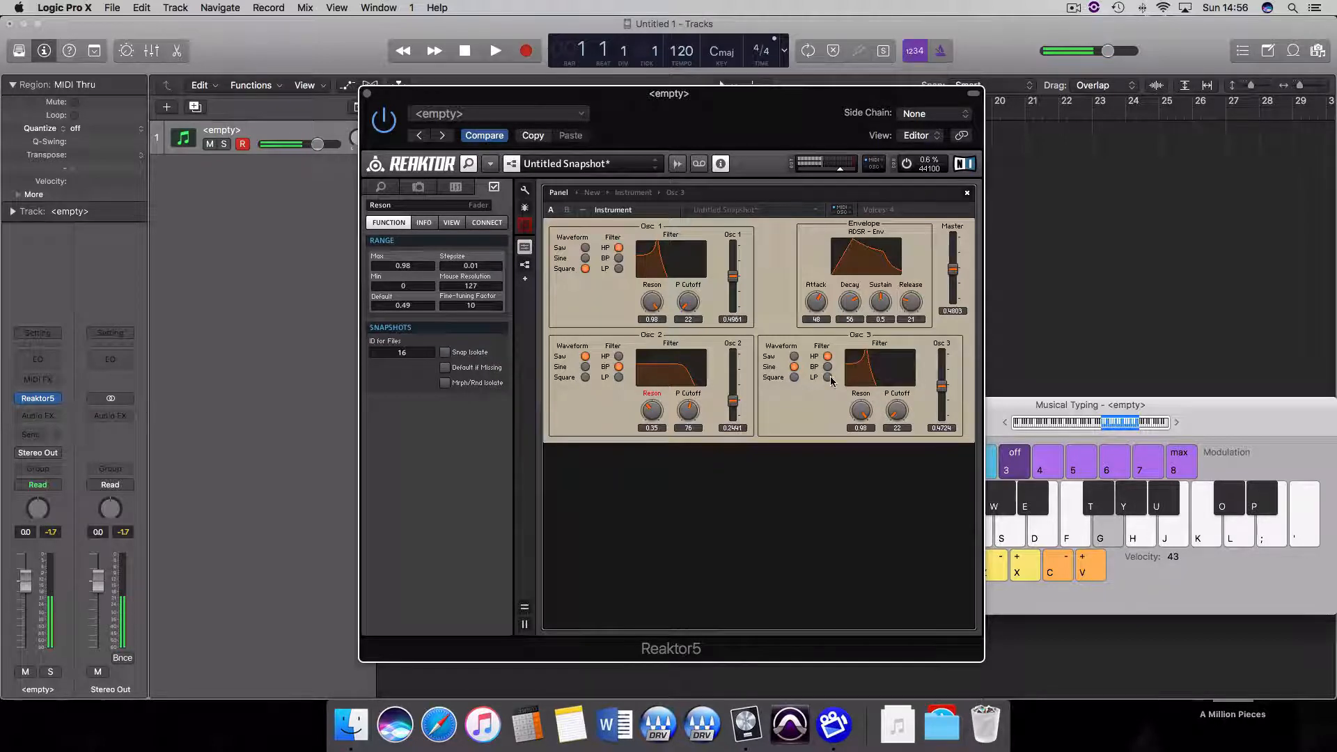
pyautogui.click(939, 390)
pyautogui.moveTo(943, 362); pyautogui.dragTo(944, 355)
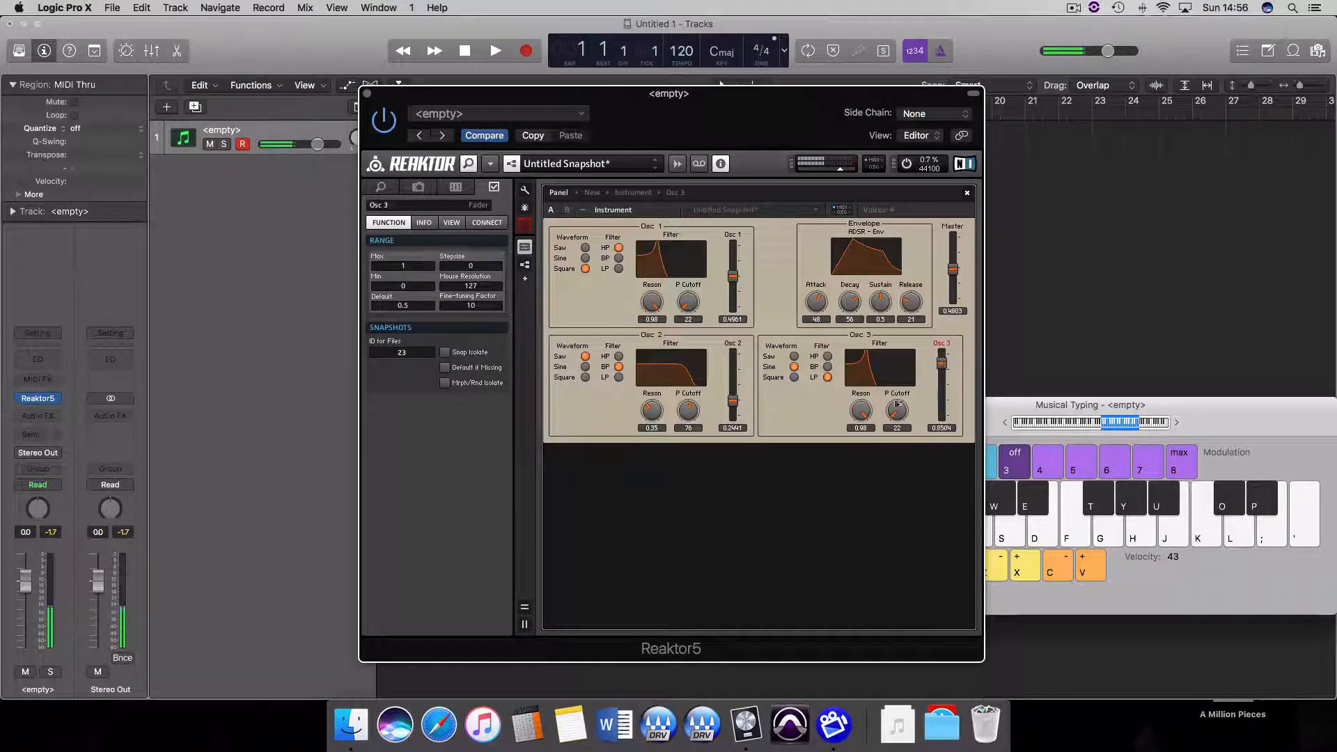
pyautogui.press('g')
pyautogui.moveTo(897, 412); pyautogui.dragTo(897, 348)
pyautogui.moveTo(863, 411); pyautogui.dragTo(857, 483)
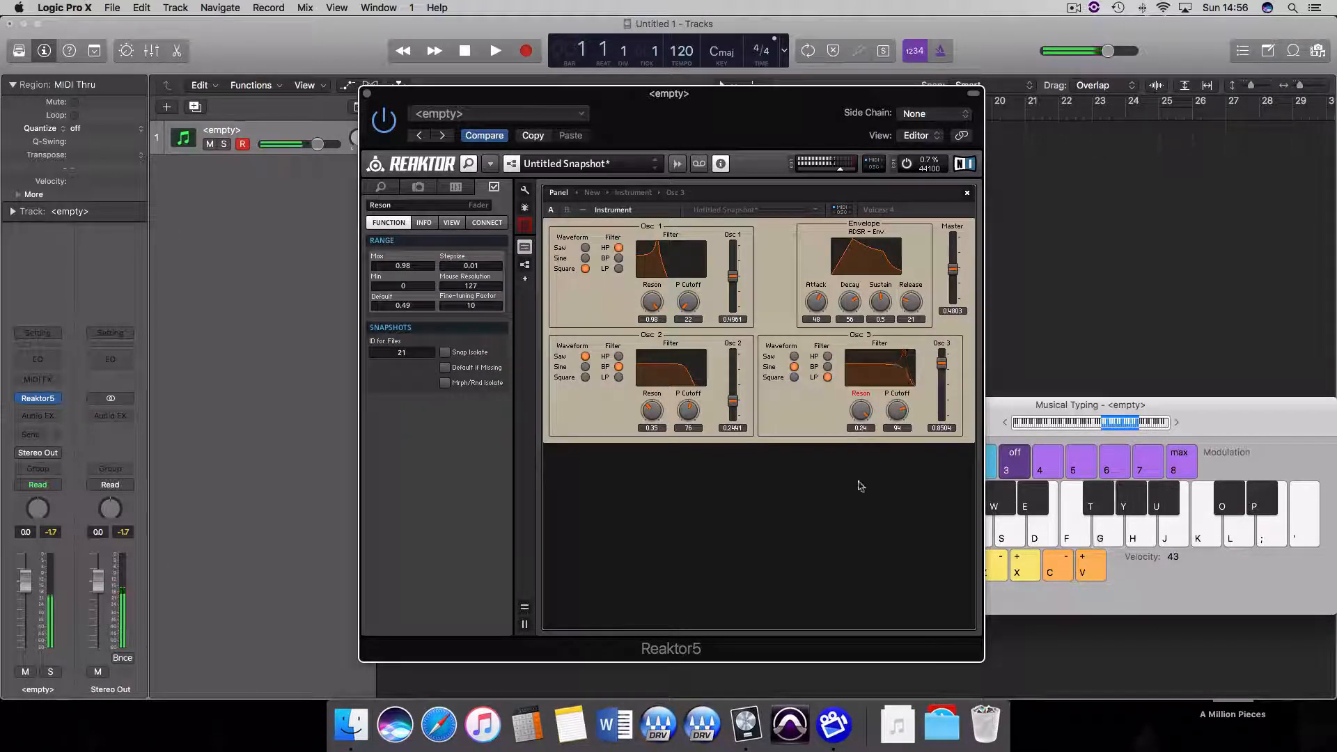
# Step: Play several notes to audition the synth with the adjusted Osc 2 and Osc 3 filters
pyautogui.press('g')
pyautogui.press('g')
pyautogui.press('s')
pyautogui.press('g')
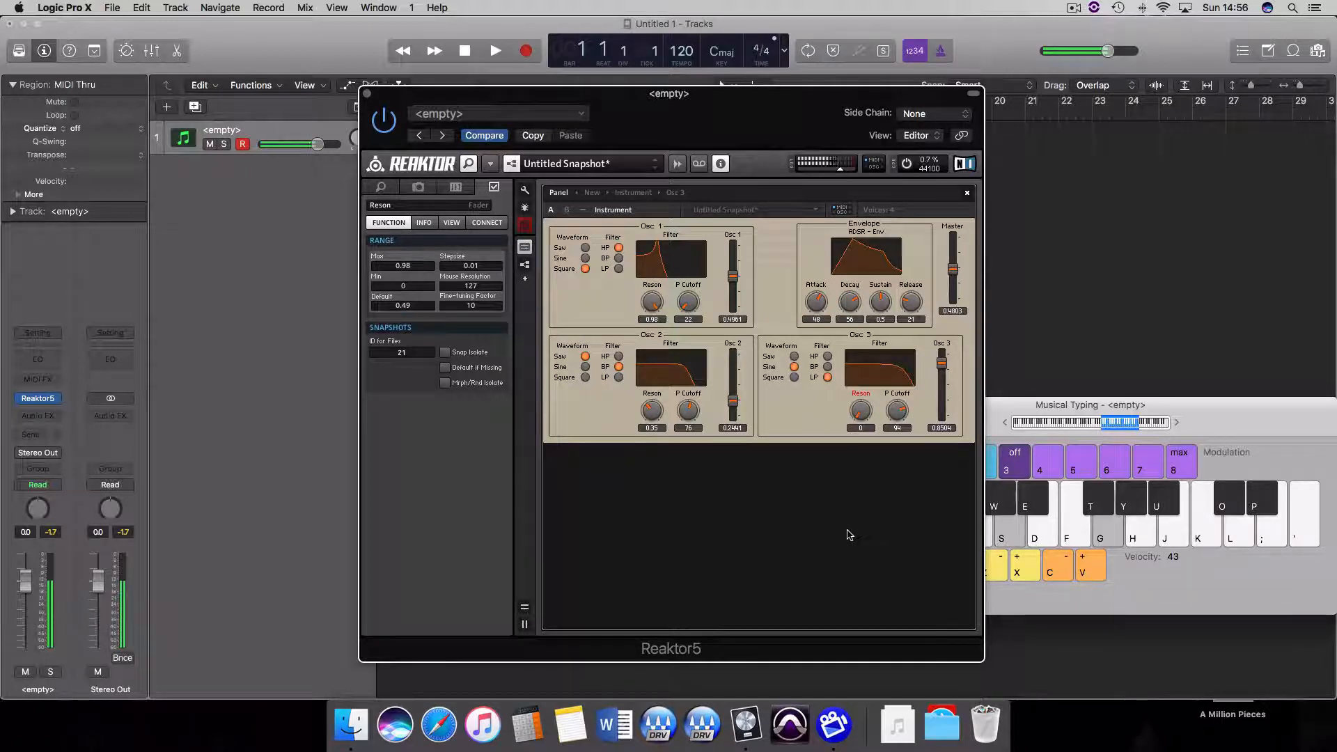